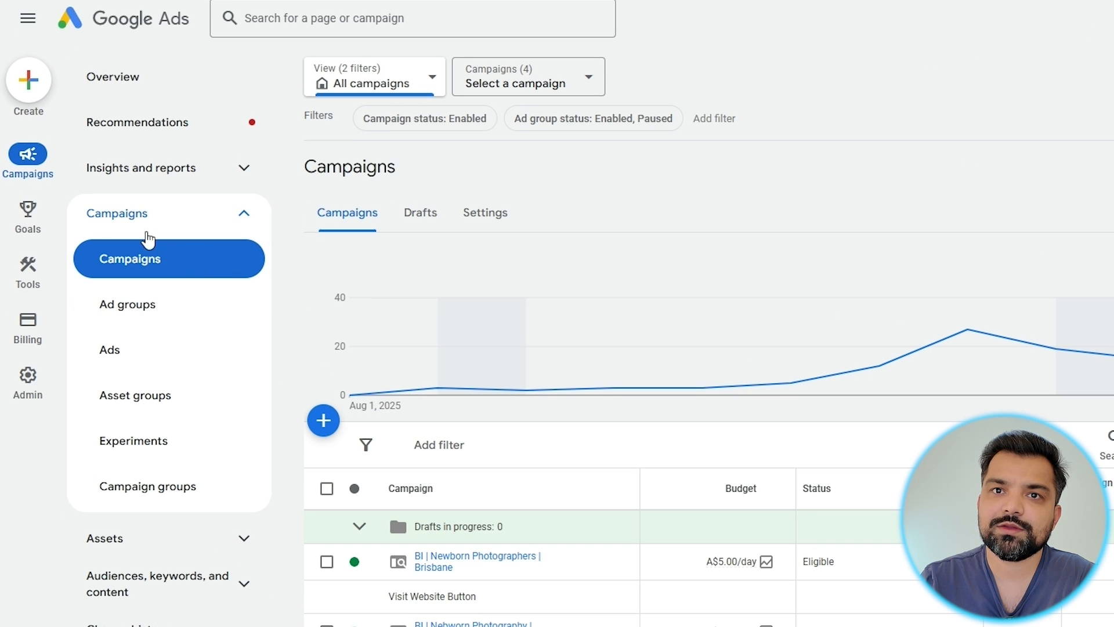
pyautogui.click(129, 212)
pyautogui.click(34, 167)
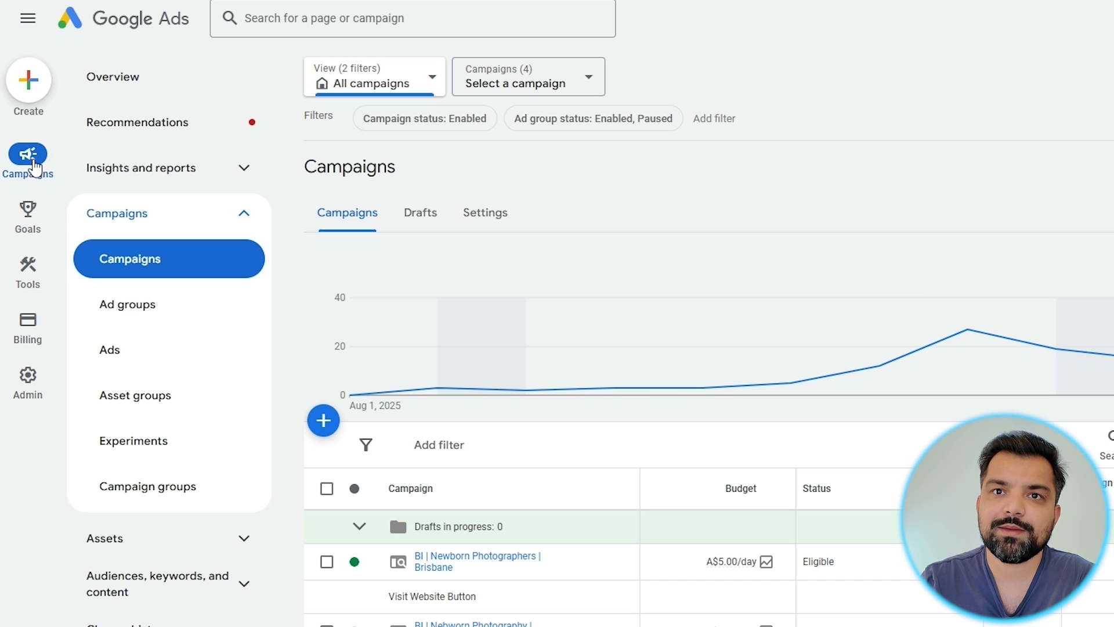
pyautogui.click(126, 215)
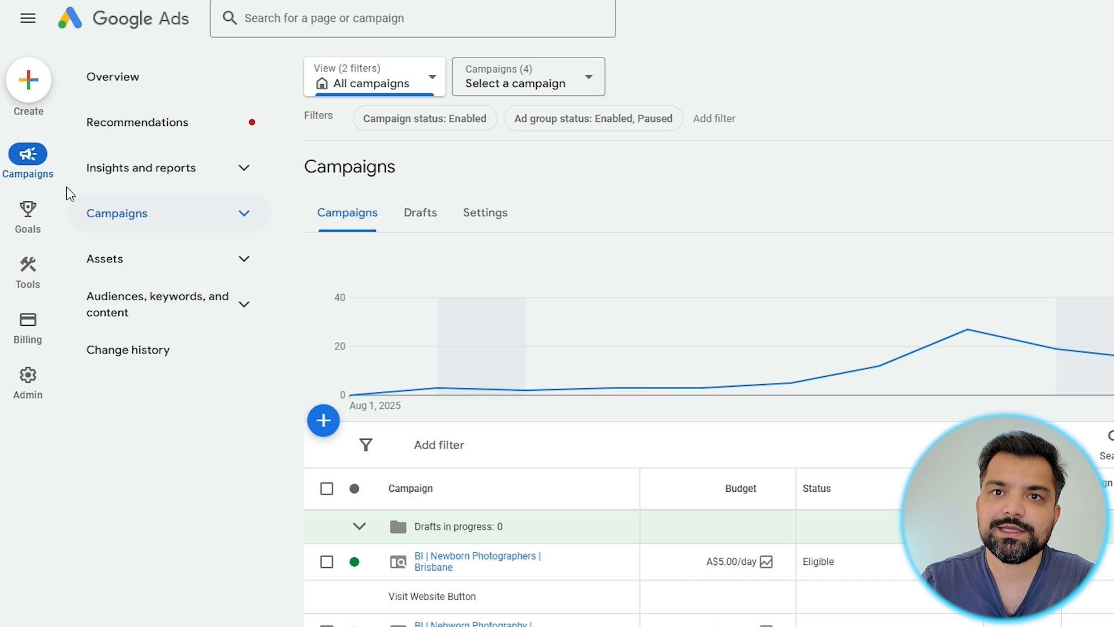
pyautogui.click(140, 228)
pyautogui.click(139, 228)
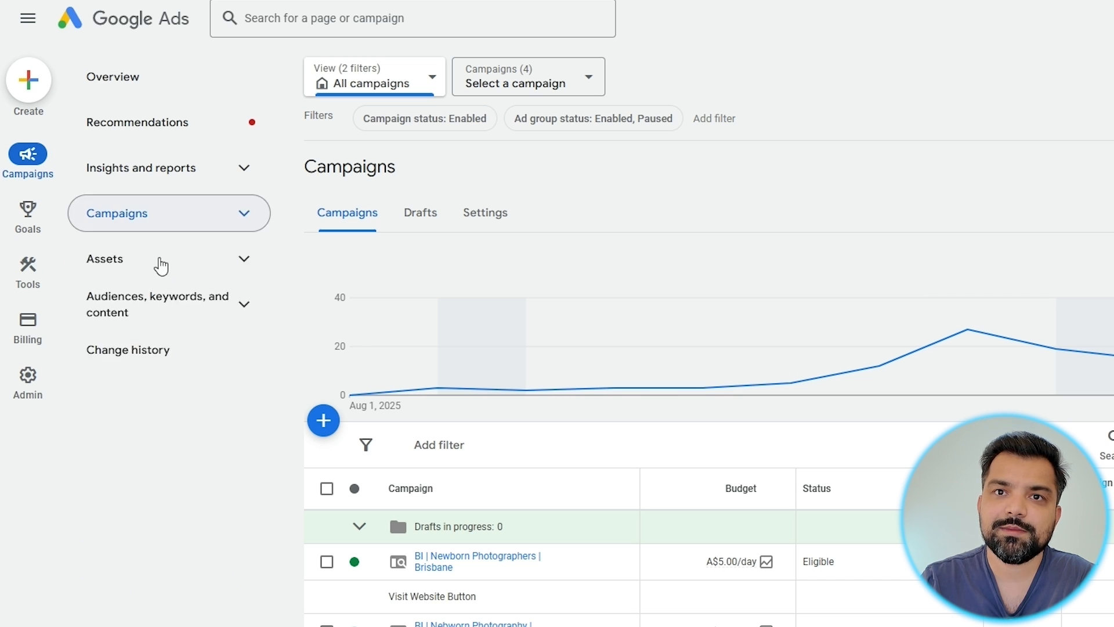
pyautogui.click(241, 224)
pyautogui.click(174, 220)
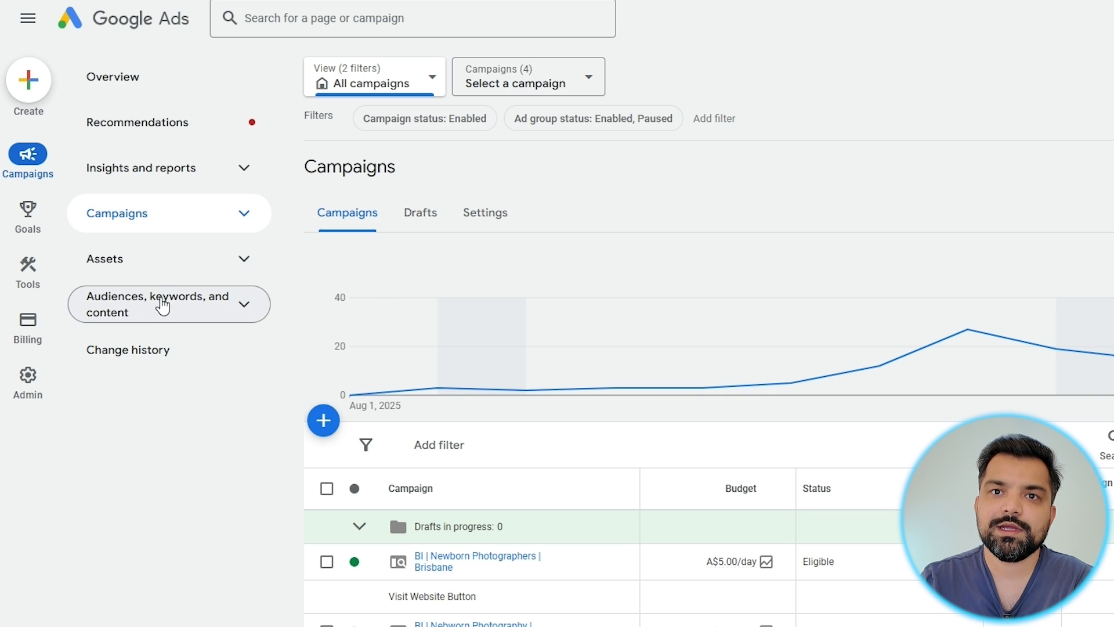
pyautogui.click(165, 216)
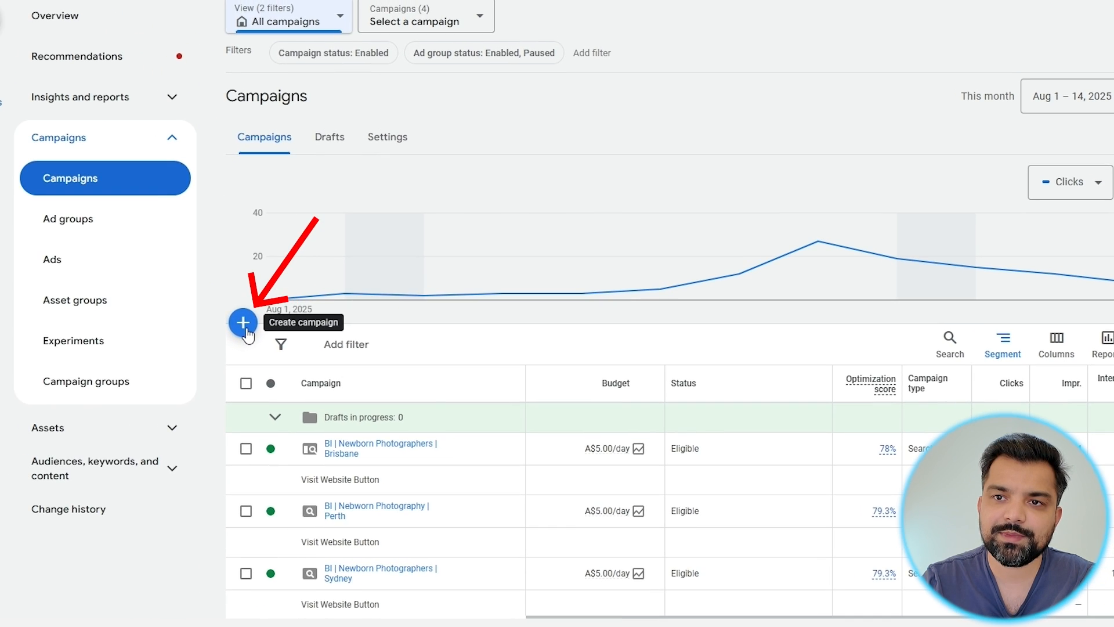
# Start a new campaign and choose Website traffic as its objective.
pyautogui.click(245, 326)
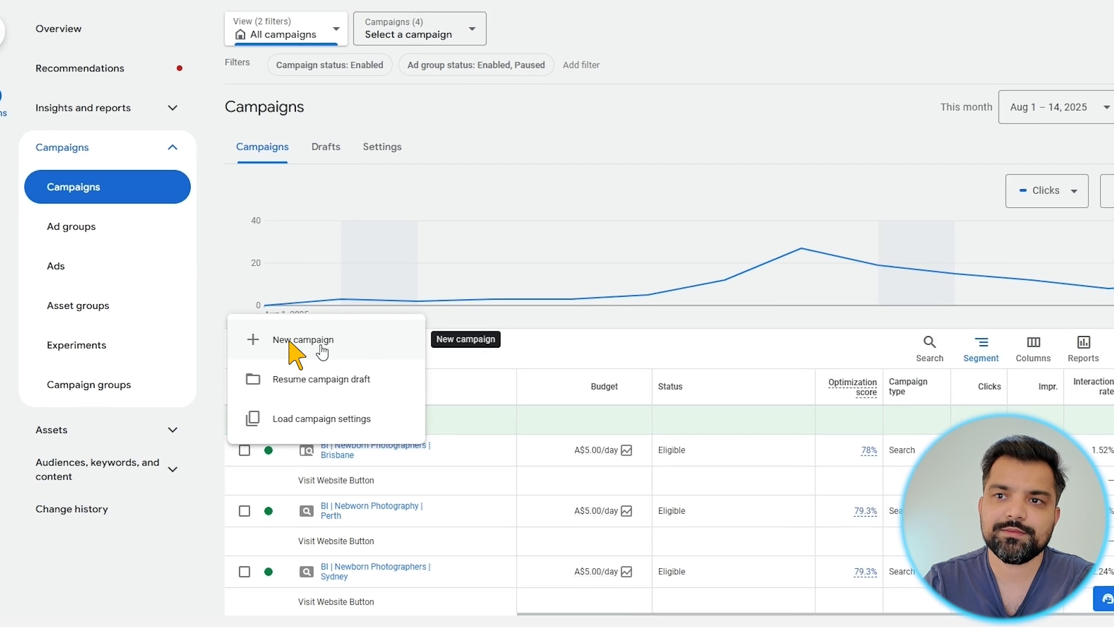
pyautogui.click(322, 349)
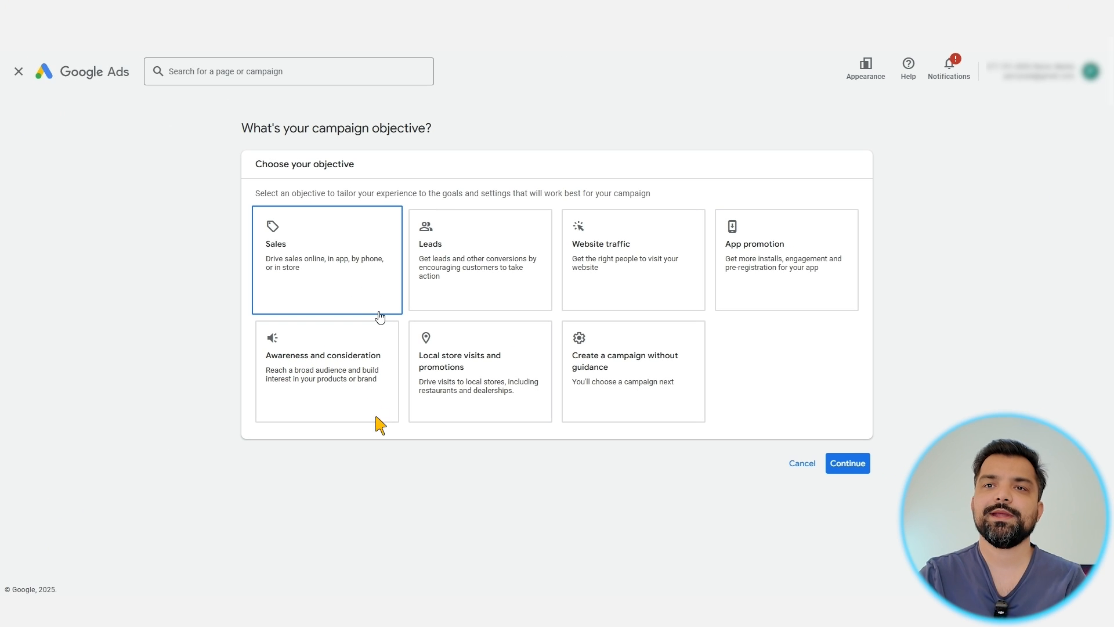
pyautogui.doubleClick(338, 164)
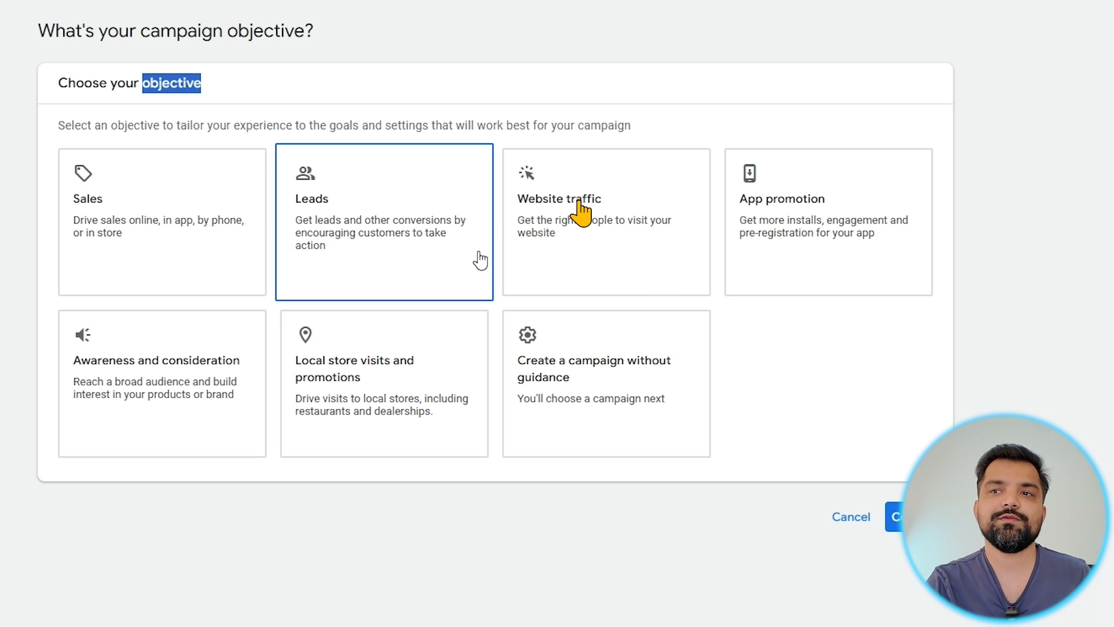
pyautogui.click(583, 238)
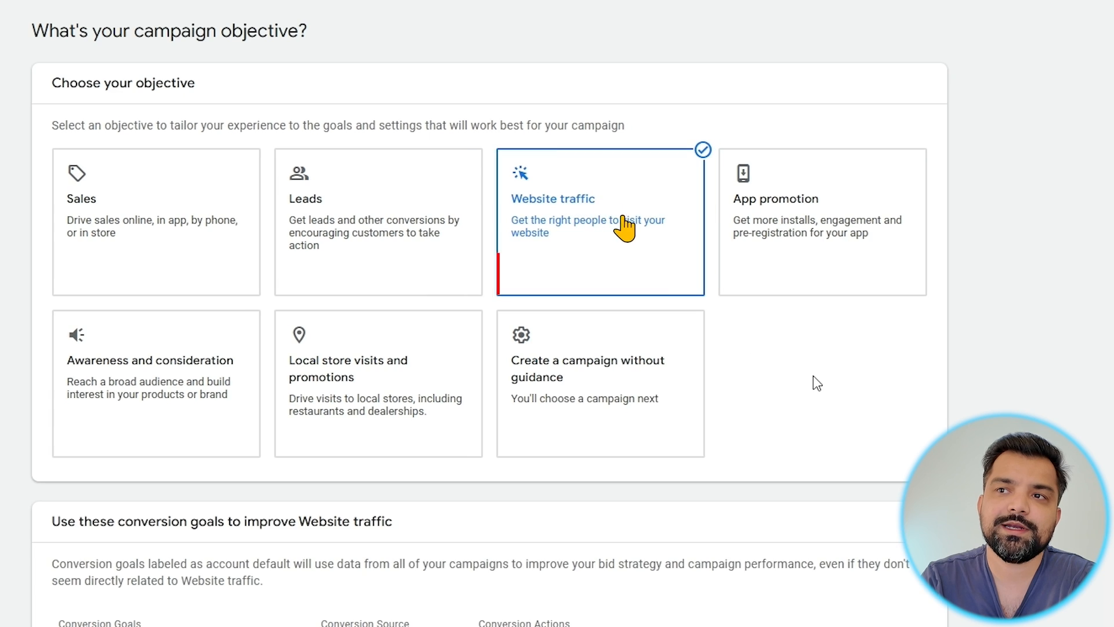
# Keep the account-default conversion goals for the objective and choose Search as the campaign type.
pyautogui.scroll(-3, 813, 376)
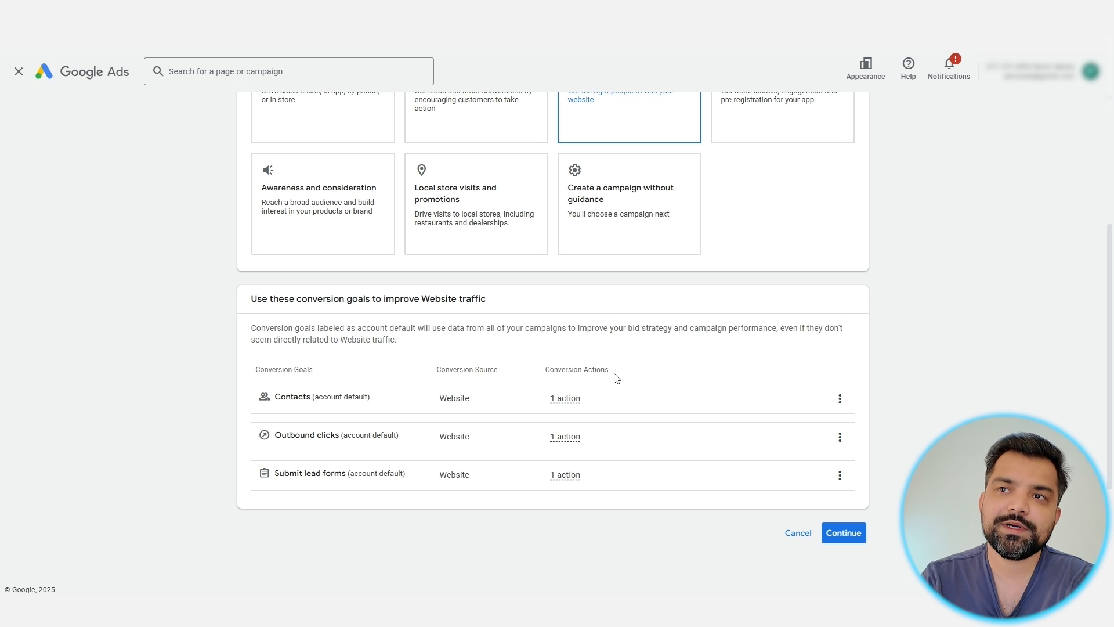
pyautogui.scroll(2, 617, 377)
pyautogui.scroll(-1, 604, 400)
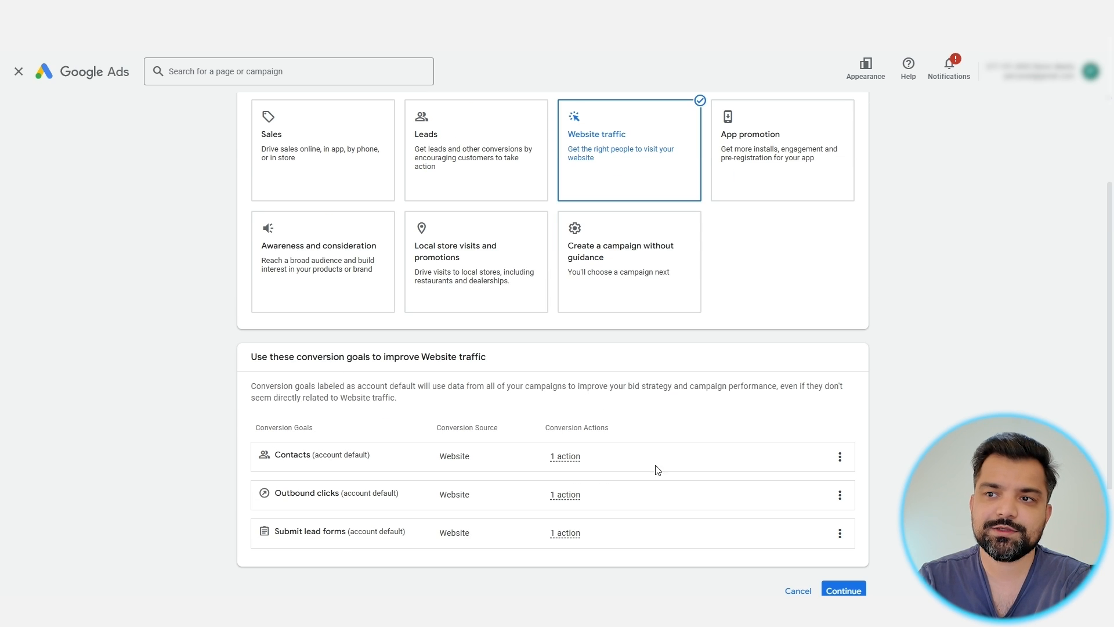
pyautogui.scroll(-1, 751, 528)
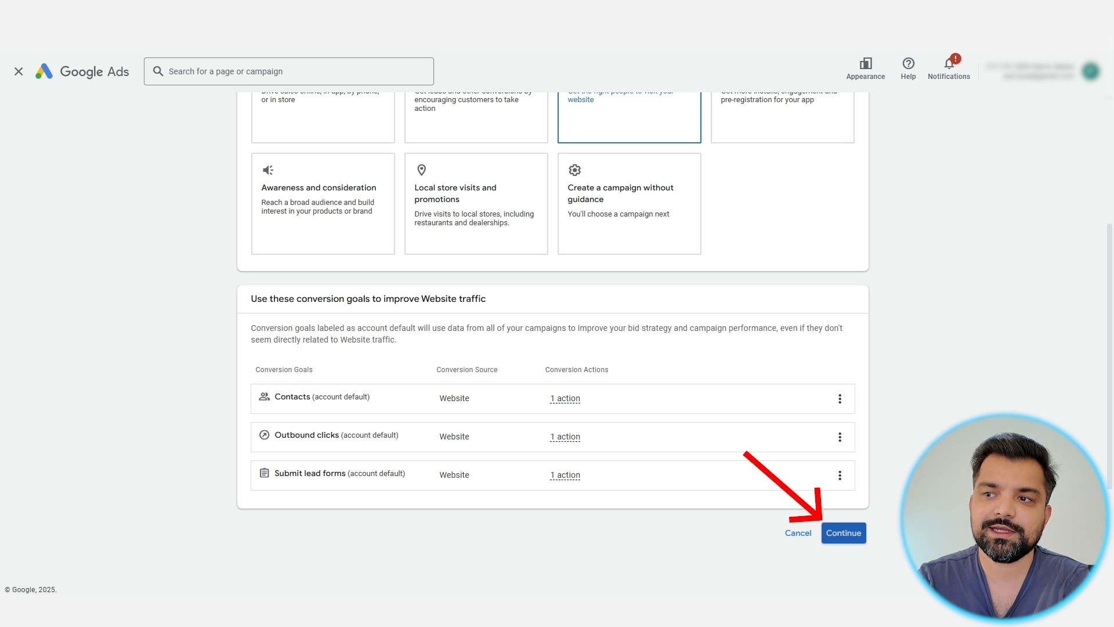
pyautogui.click(843, 532)
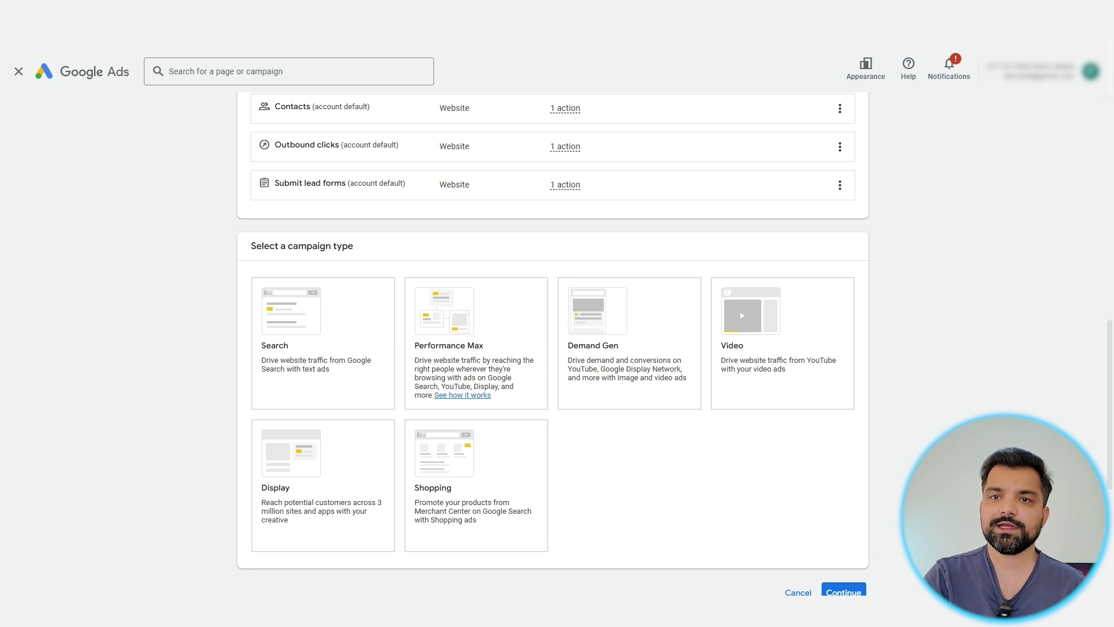
pyautogui.click(383, 345)
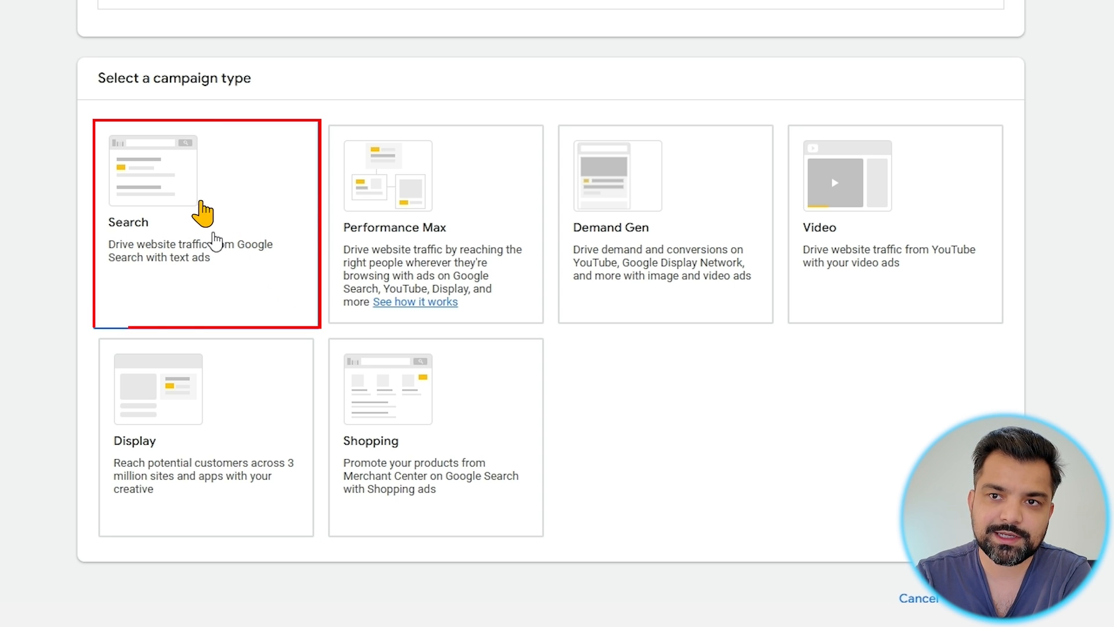
pyautogui.click(214, 241)
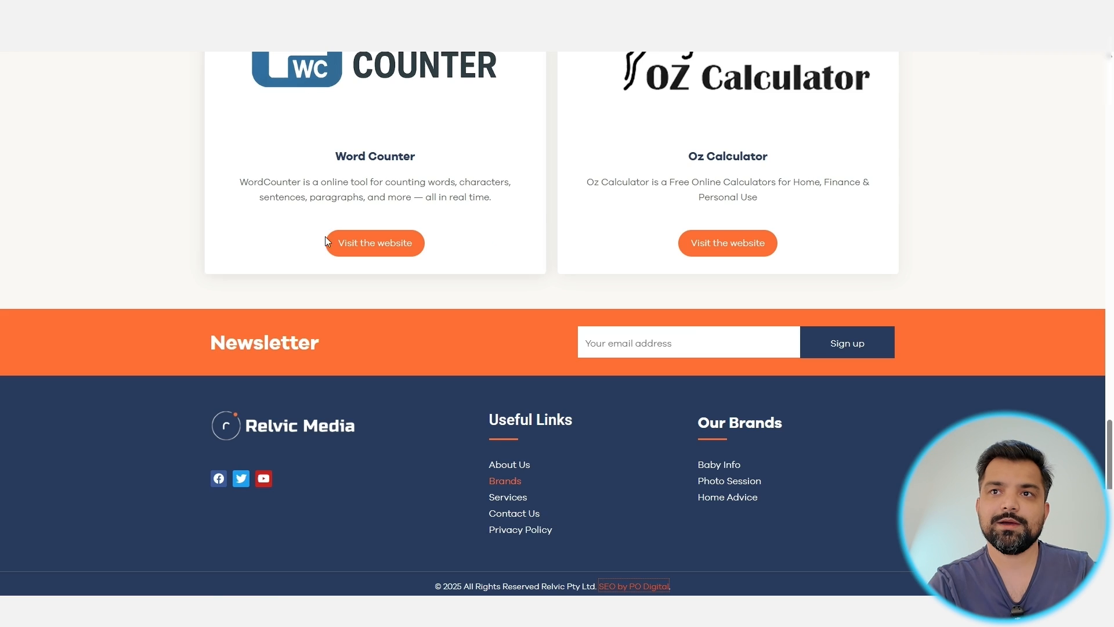
# Enter the business's website address as the way to reach the campaign goal.
pyautogui.scroll(5, 323, 250)
pyautogui.scroll(-5, 322, 255)
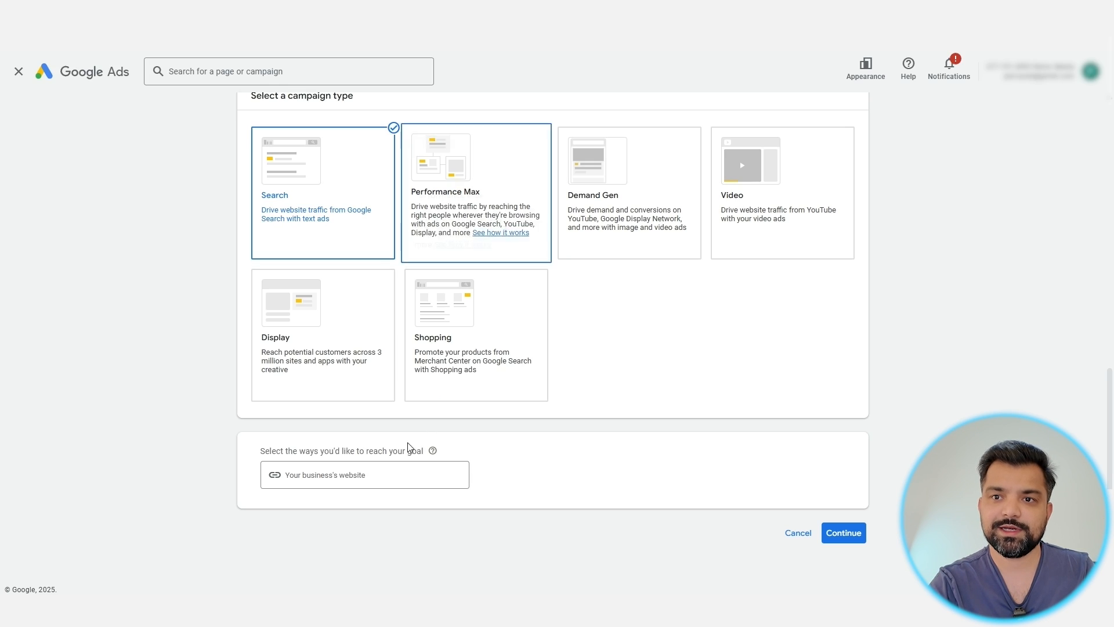
pyautogui.click(351, 480)
pyautogui.write('https://www.percyoad.com.au/')
# Replace the default campaign name with the business's name followed by "| SEO | Melbourne" and continue to the bidding settings.
pyautogui.tripleClick(277, 451)
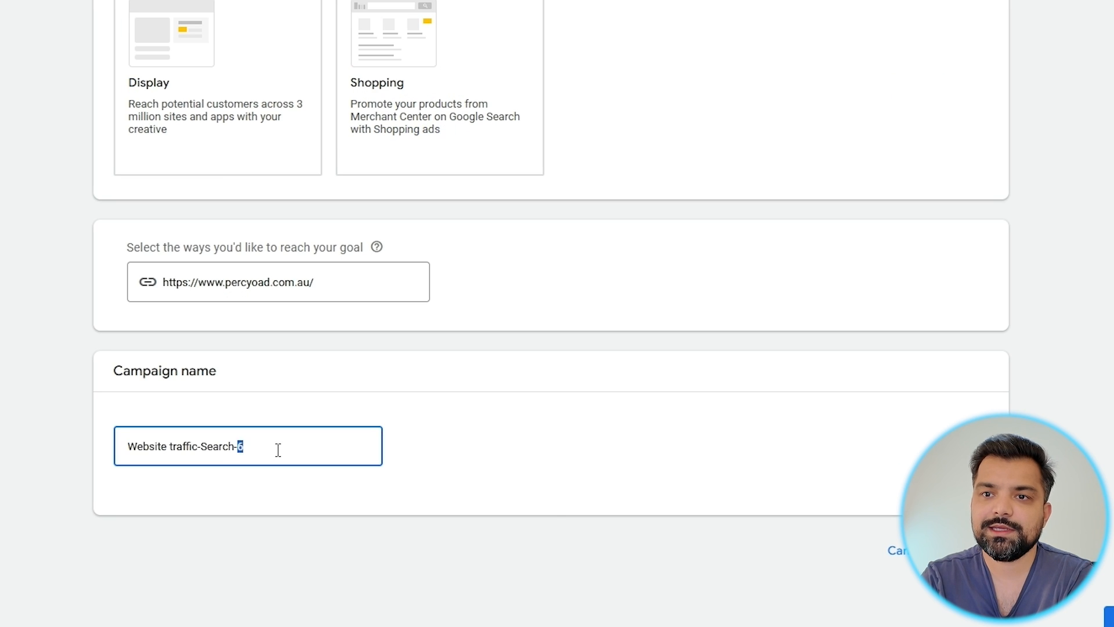
pyautogui.write('Percy ')
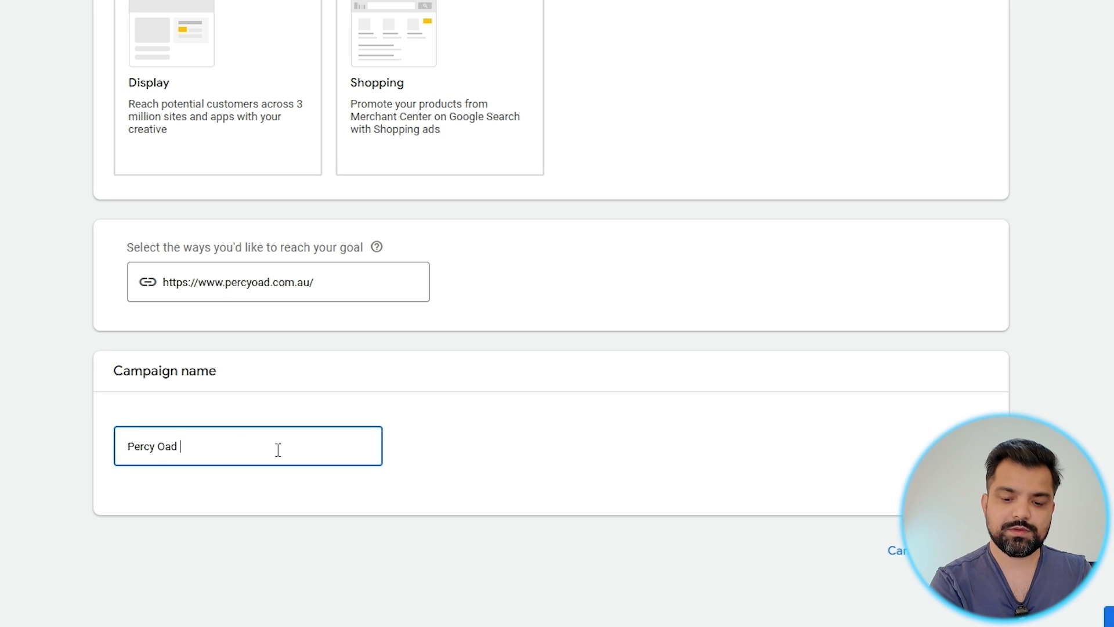
pyautogui.write('Oad | SEO | Melbpo')
pyautogui.press('BackSpace')
pyautogui.press('BackSpace')
pyautogui.write('ourne')
pyautogui.click(970, 549)
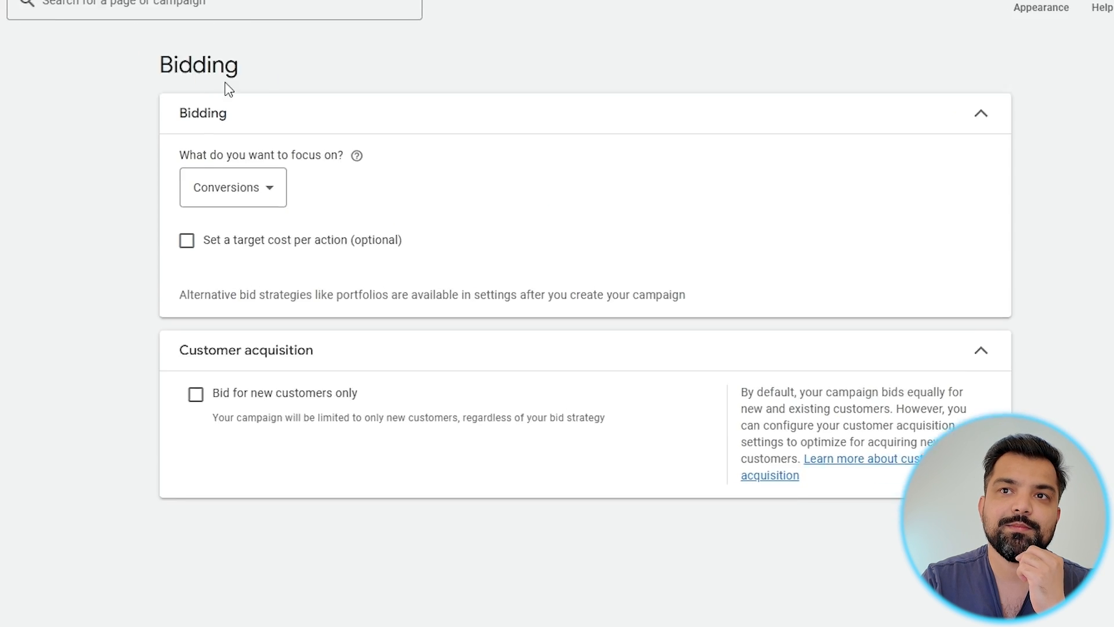
# Set the campaign's bidding focus to Clicks.
pyautogui.click(138, 170)
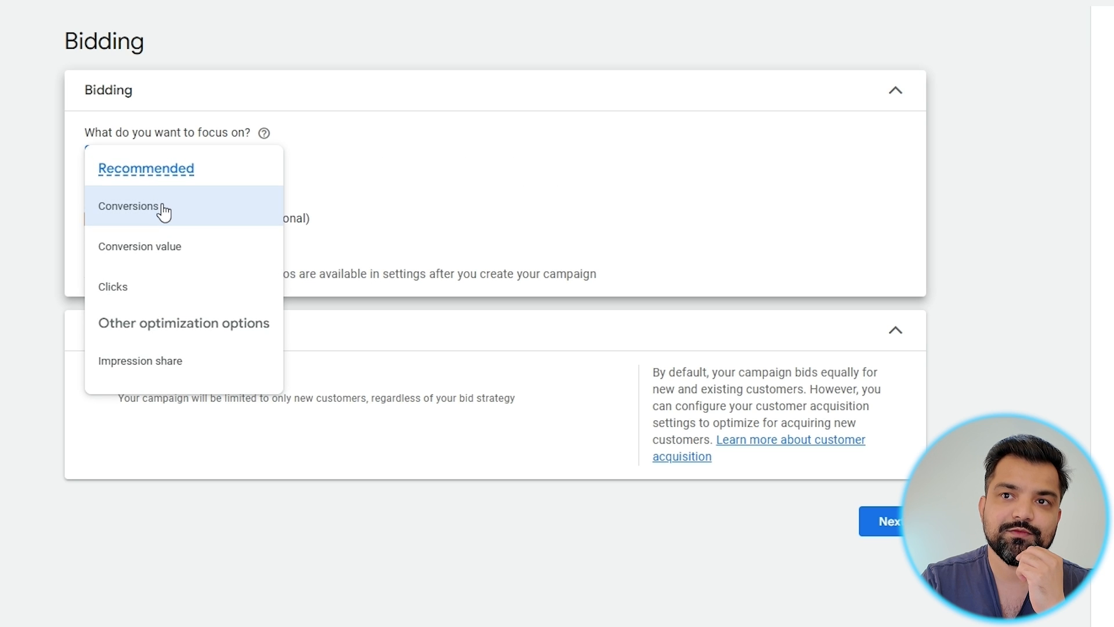
pyautogui.moveTo(164, 212)
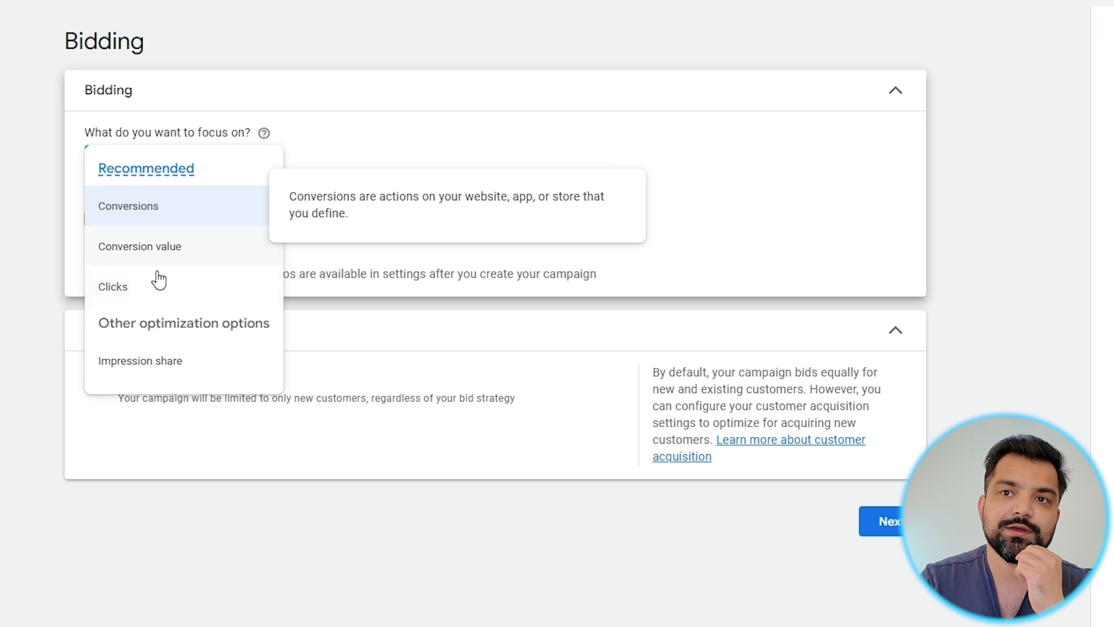
pyautogui.moveTo(149, 297)
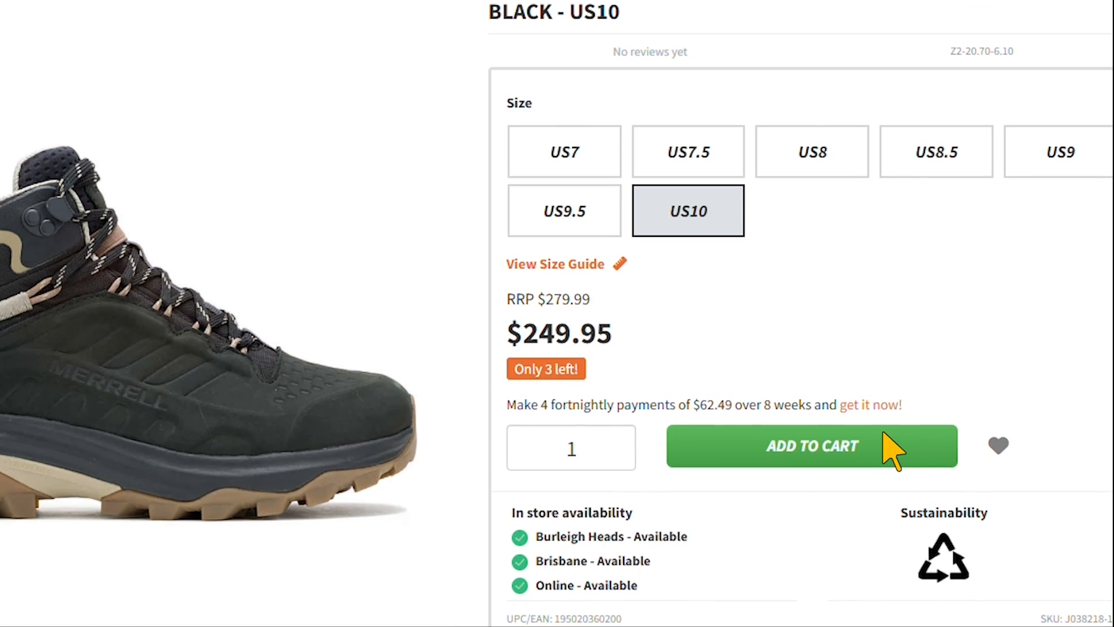
pyautogui.click(875, 432)
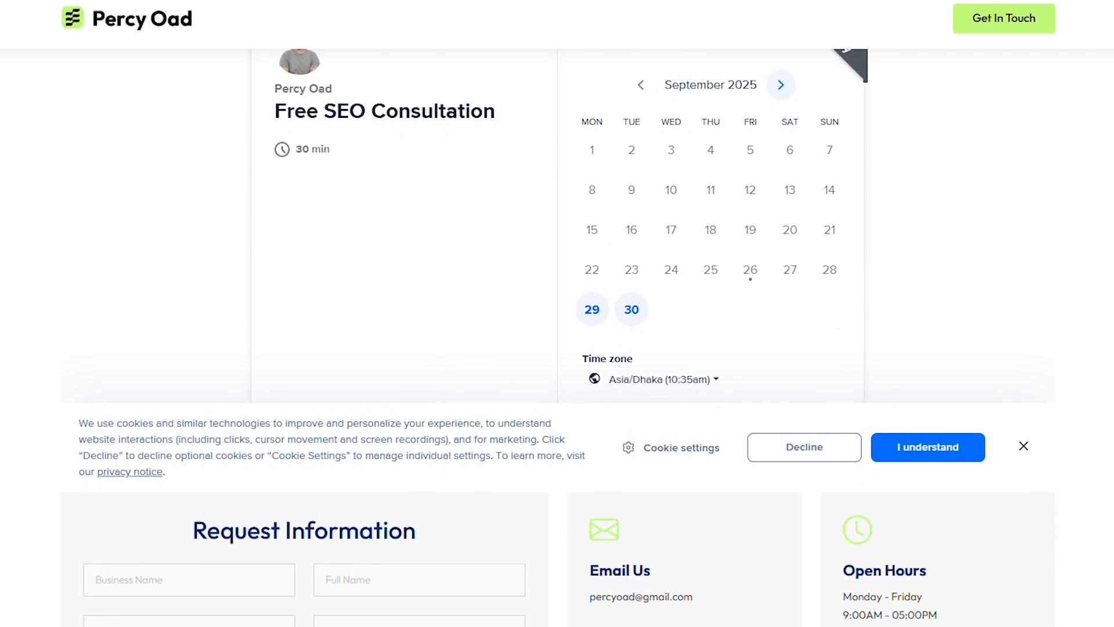
pyautogui.scroll(-7, 557, 336)
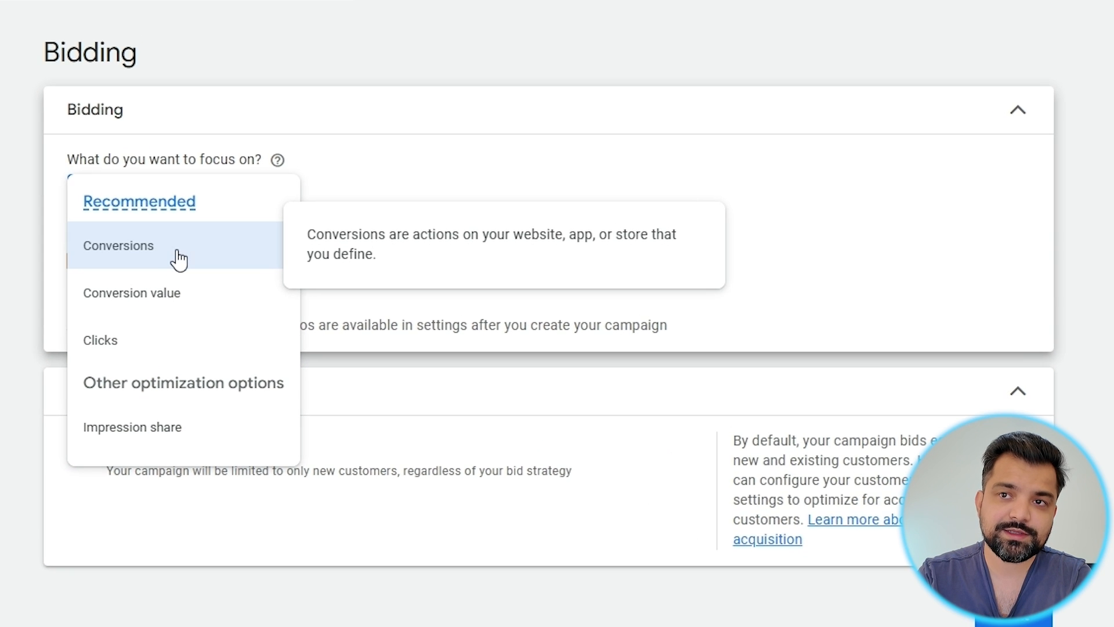
pyautogui.moveTo(163, 348)
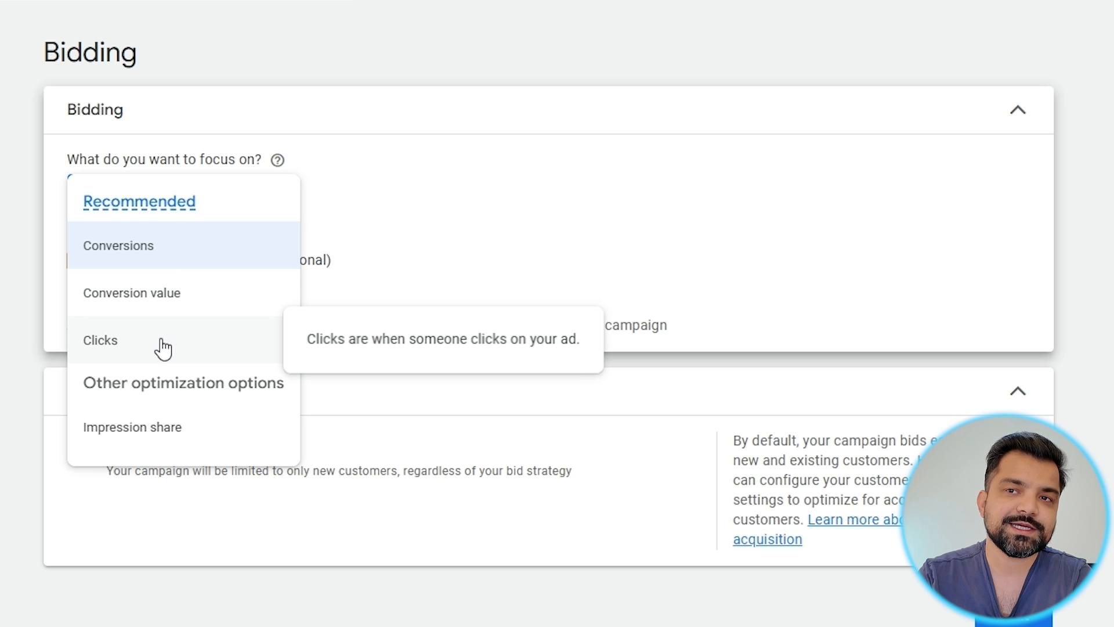
pyautogui.click(128, 341)
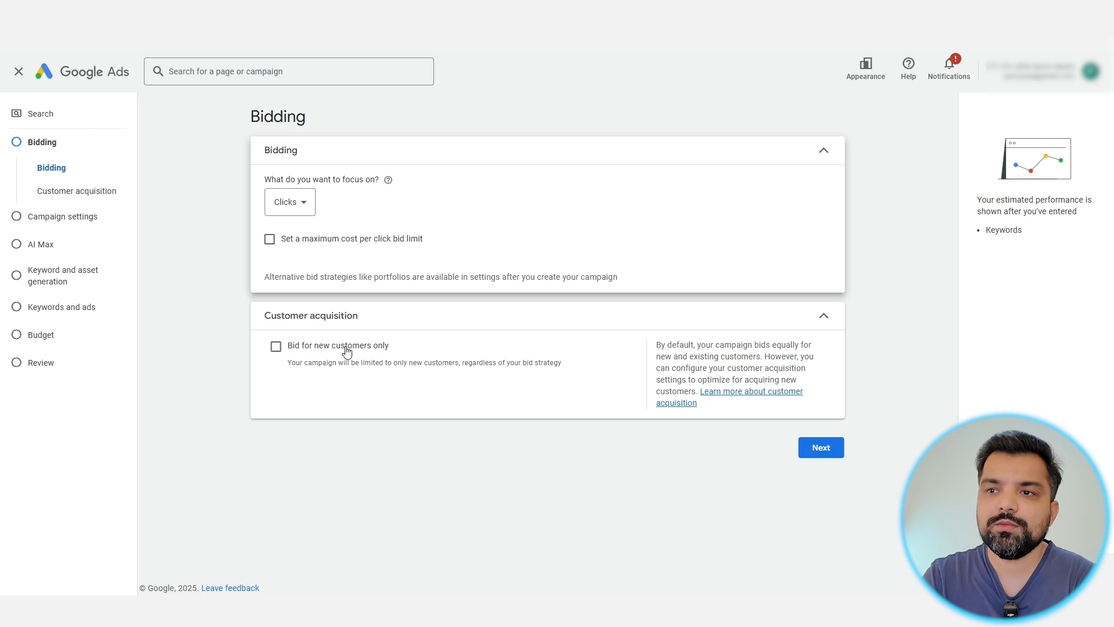
# Proceed to the campaign settings and exclude both the Google Search Partners Network and the Google Display Network.
pyautogui.click(835, 450)
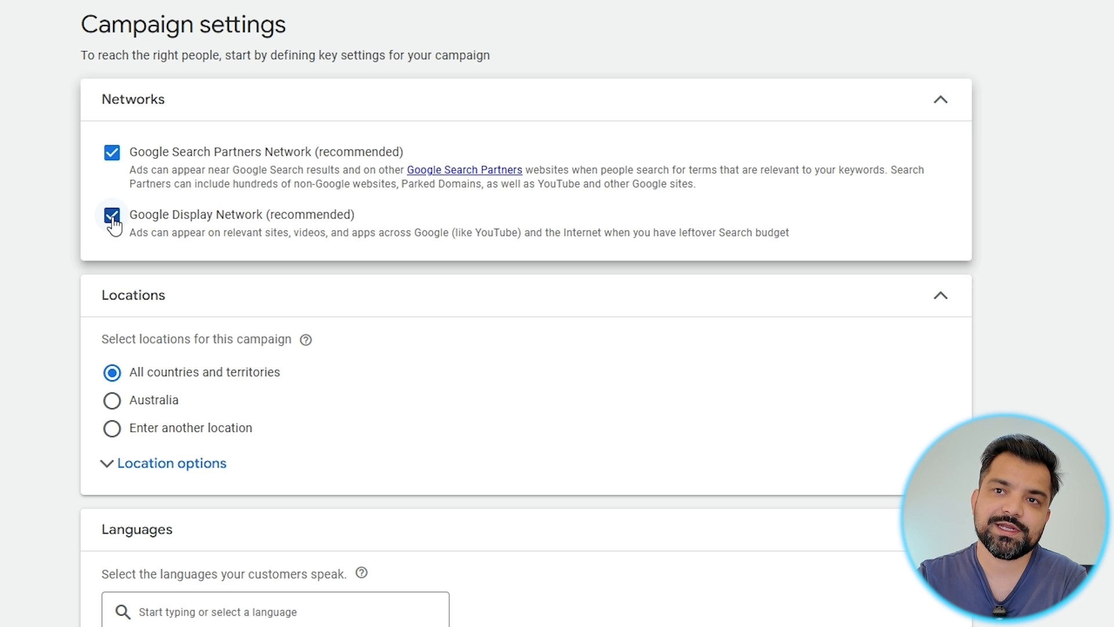
pyautogui.click(112, 152)
pyautogui.click(112, 216)
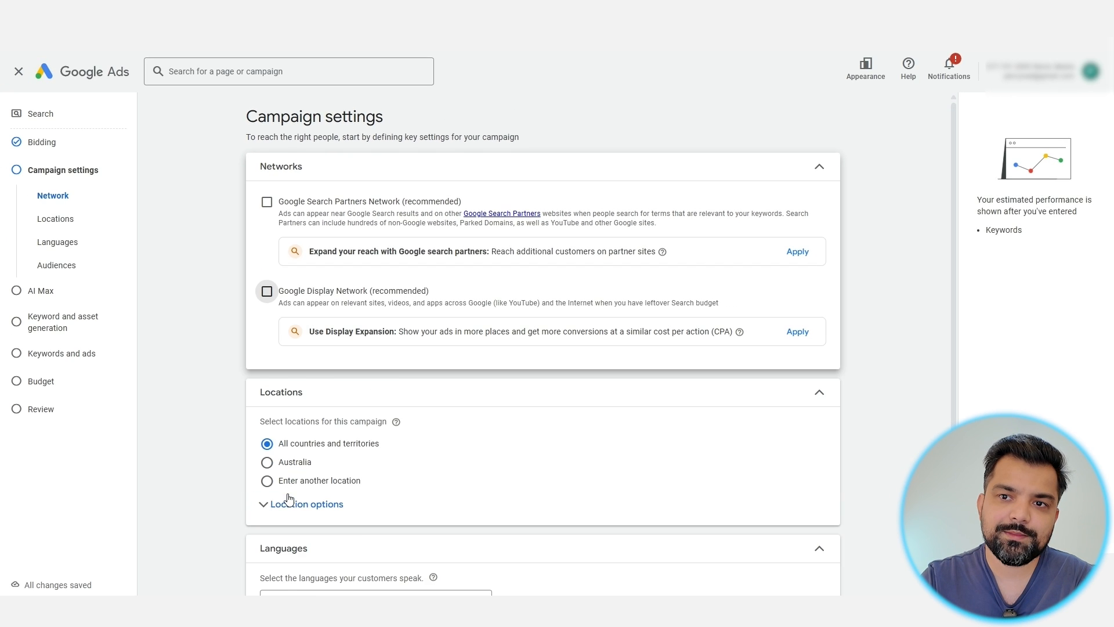
# Expand the location options and target the city of Melbourne, Victoria, Australia as a custom location.
pyautogui.scroll(-1, 258, 581)
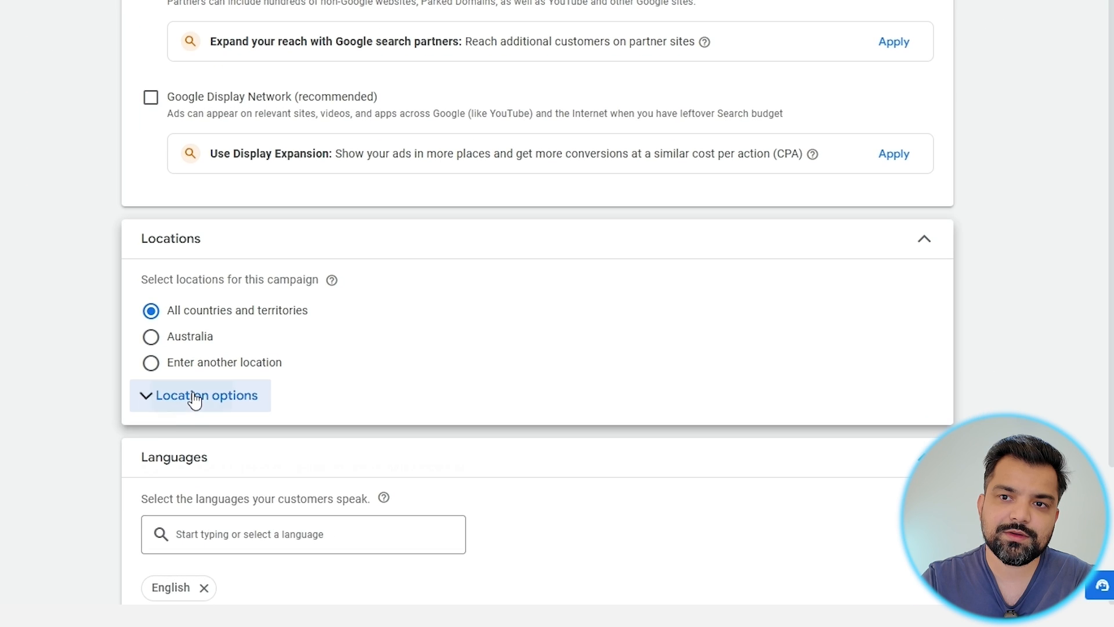
pyautogui.click(304, 446)
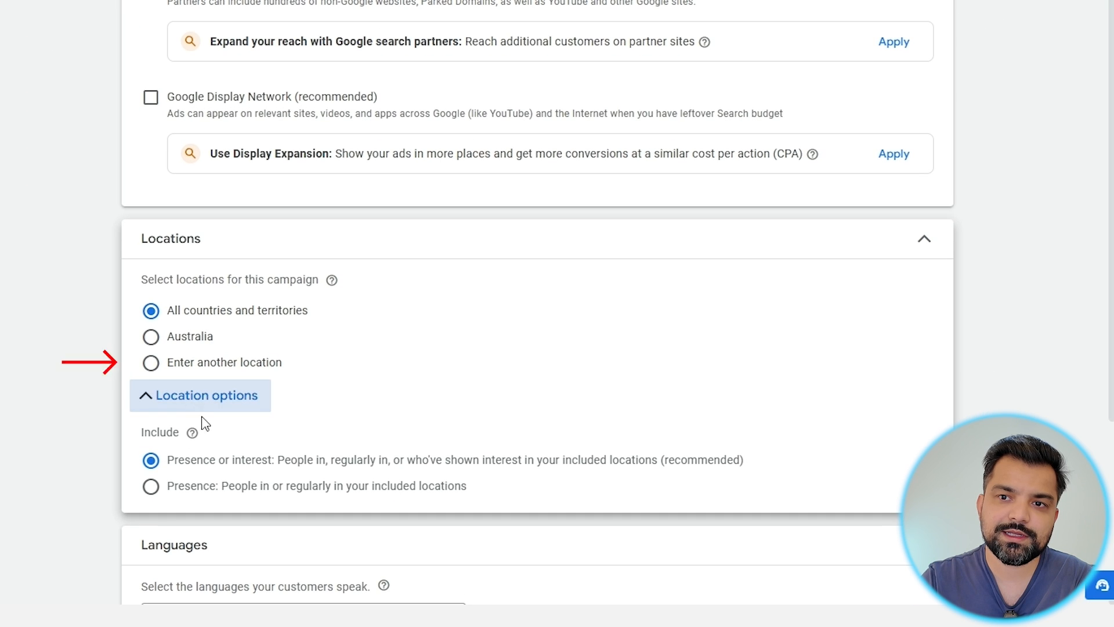
pyautogui.click(203, 365)
pyautogui.write('melbourne')
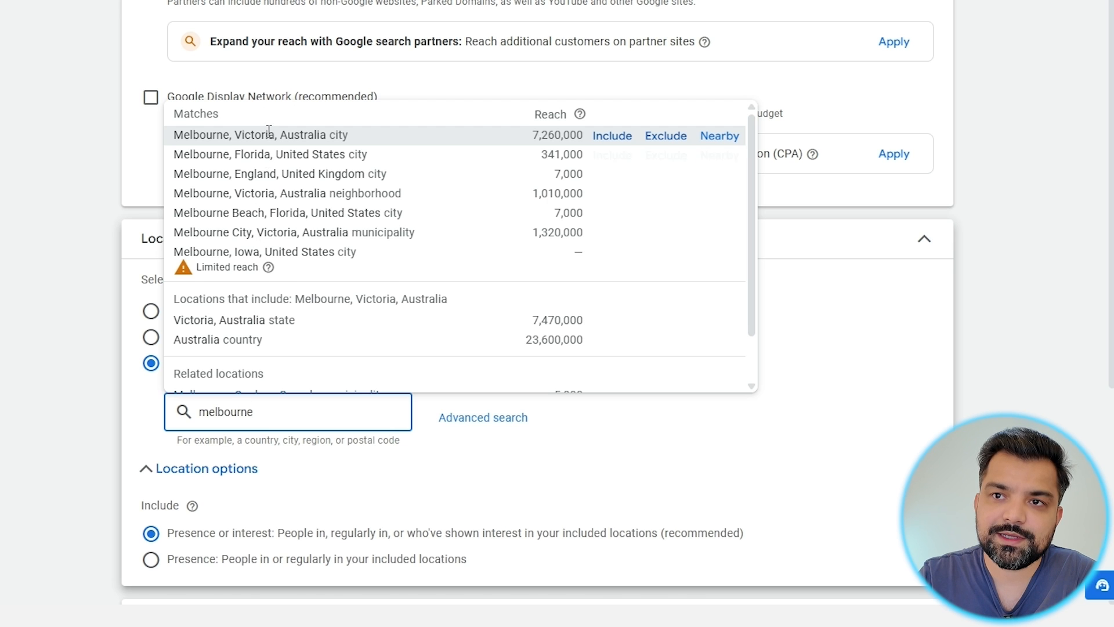
pyautogui.click(269, 134)
pyautogui.scroll(-3, 467, 424)
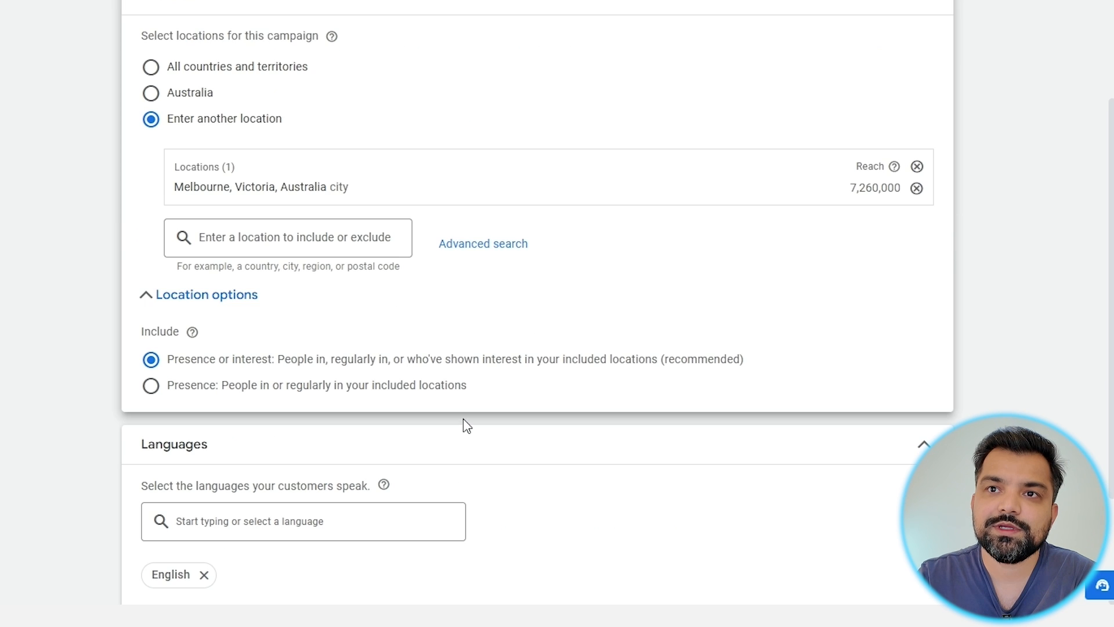
# Review the network and location settings and collapse the Locations section.
pyautogui.scroll(4, 208, 298)
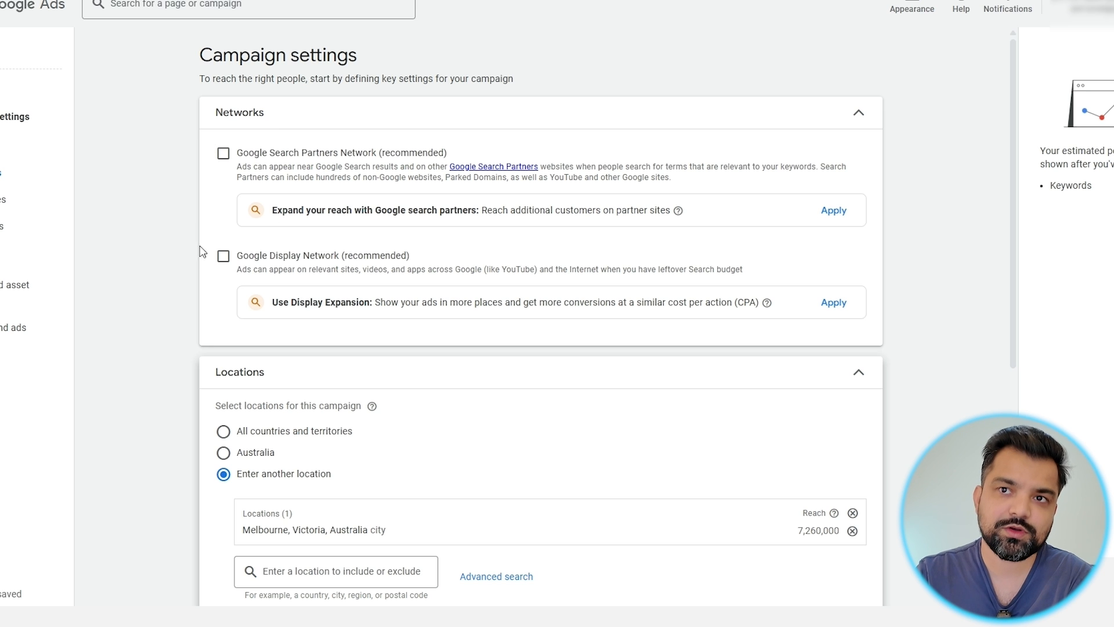
pyautogui.scroll(-2, 224, 329)
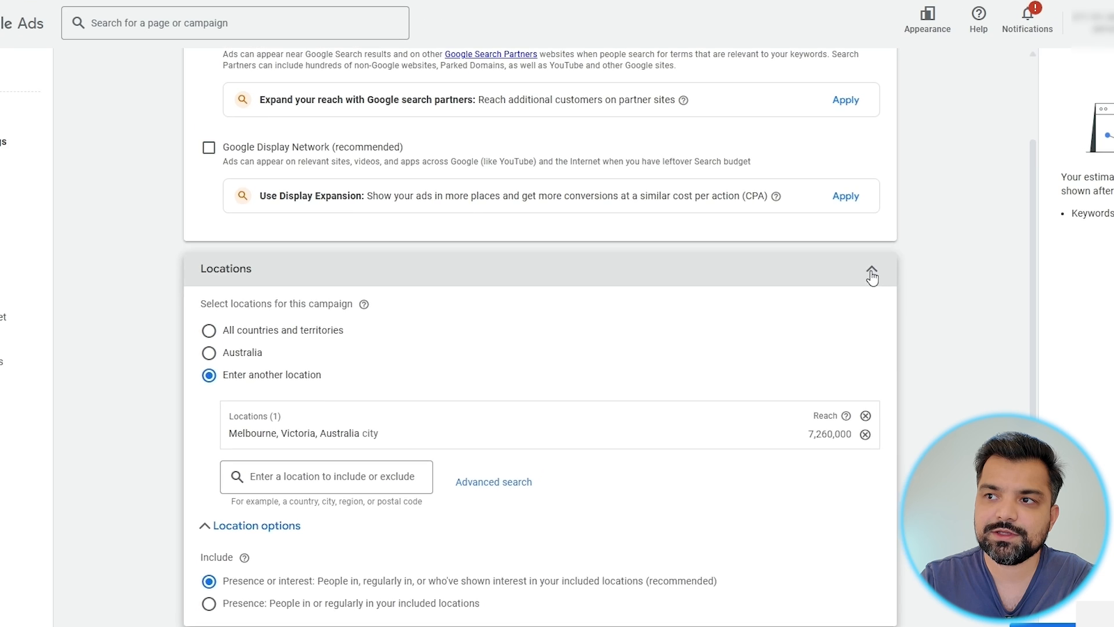
pyautogui.click(937, 144)
pyautogui.scroll(1, 998, 204)
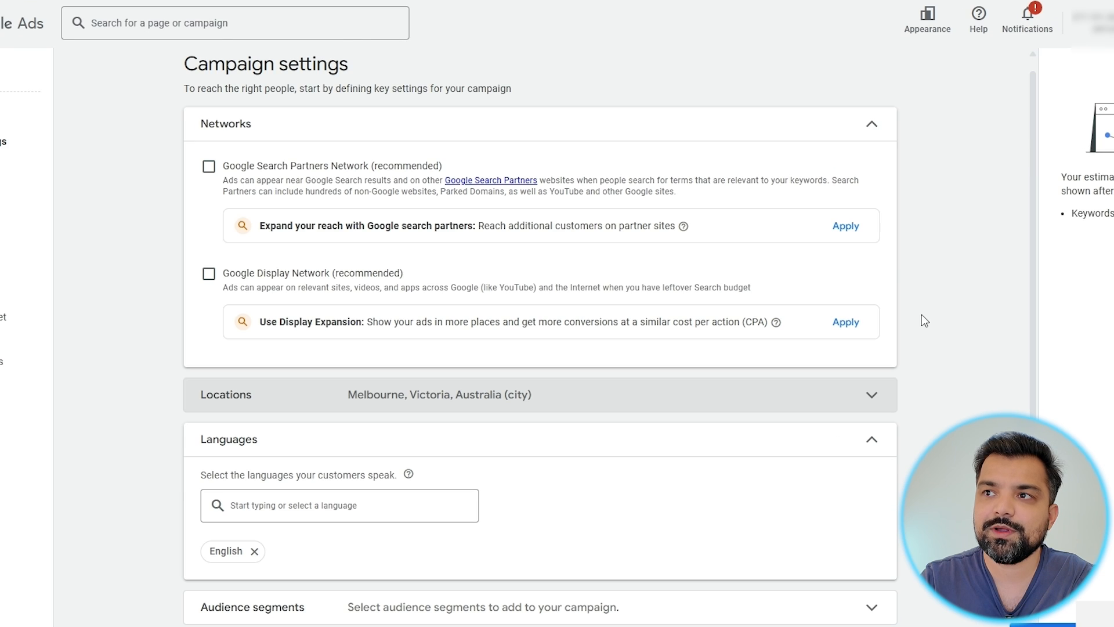
# Look up German among the campaign languages, clear the search without adding it, and collapse the Networks and Languages sections.
pyautogui.click(875, 119)
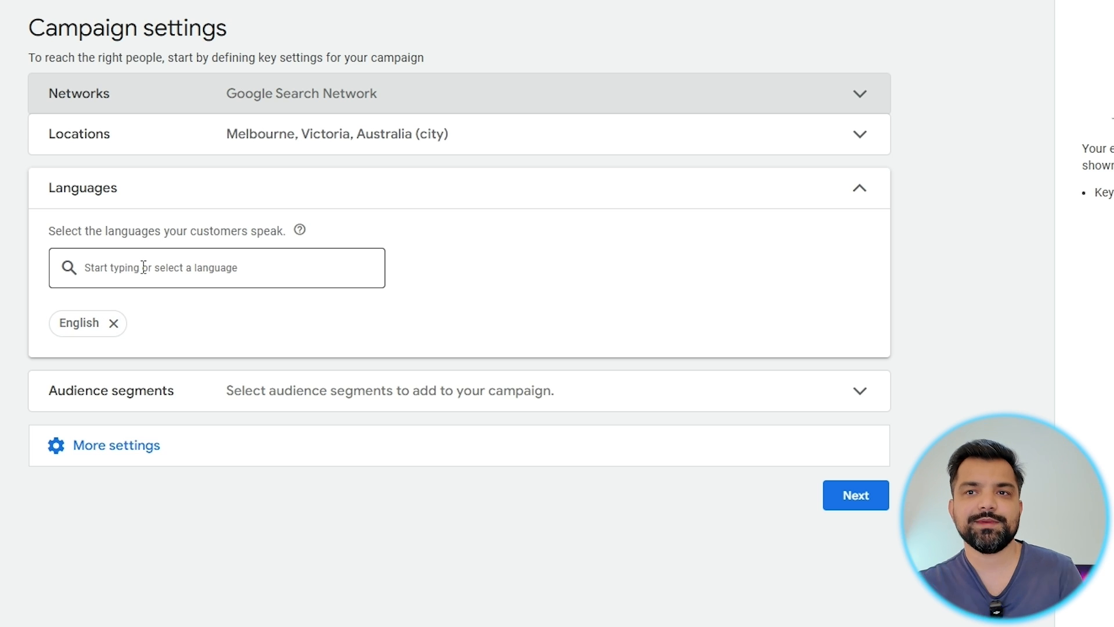
pyautogui.click(143, 267)
pyautogui.write('germa')
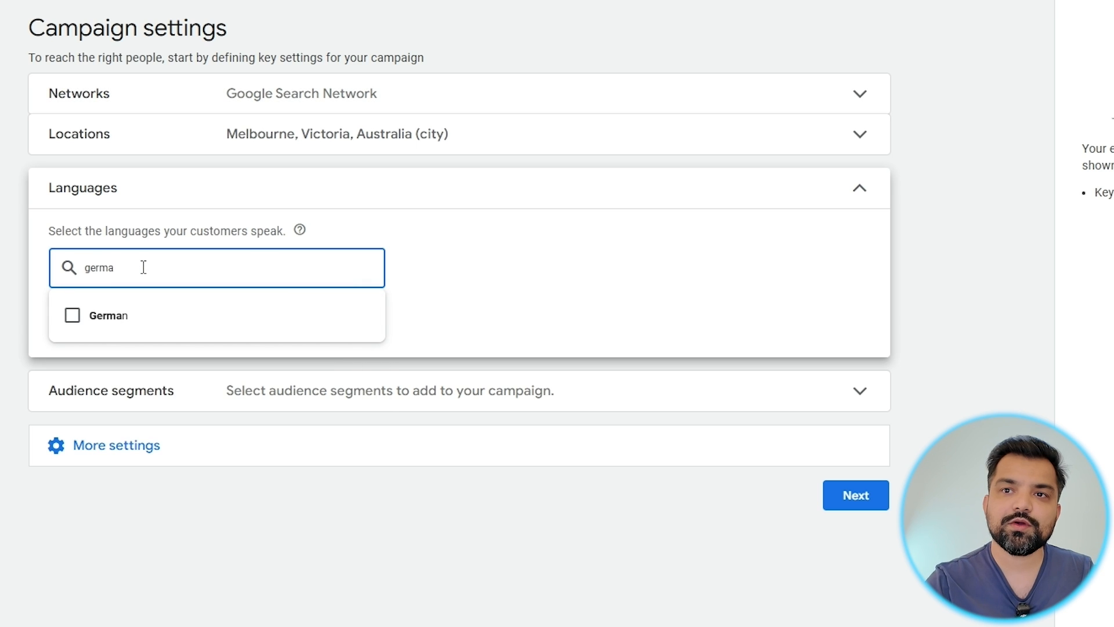
pyautogui.press('BackSpace')
pyautogui.press('BackSpace')
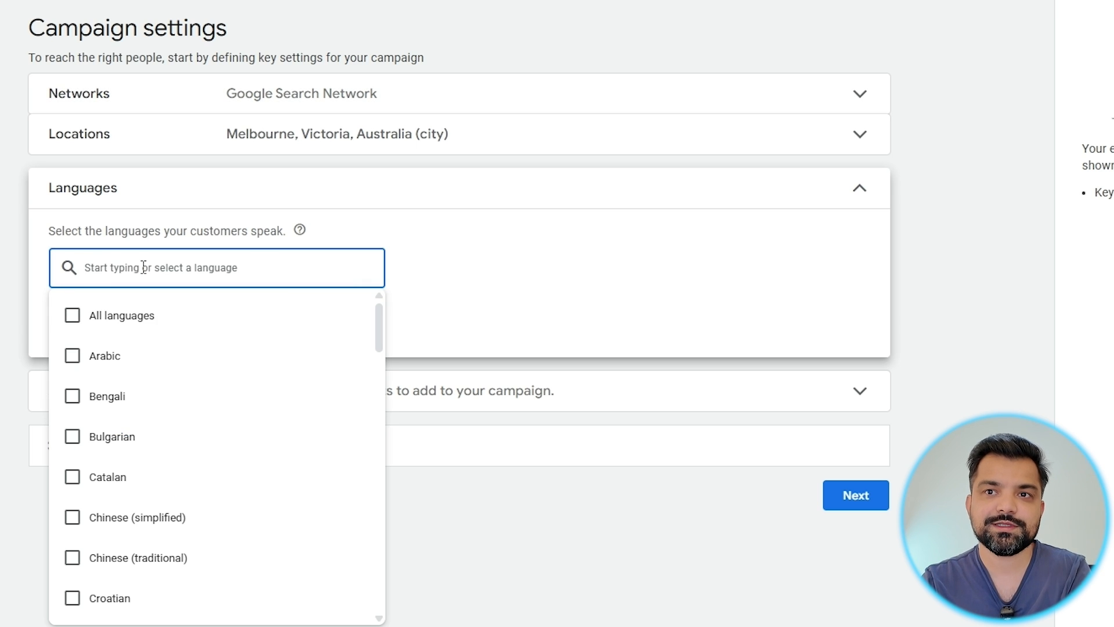
pyautogui.click(13, 319)
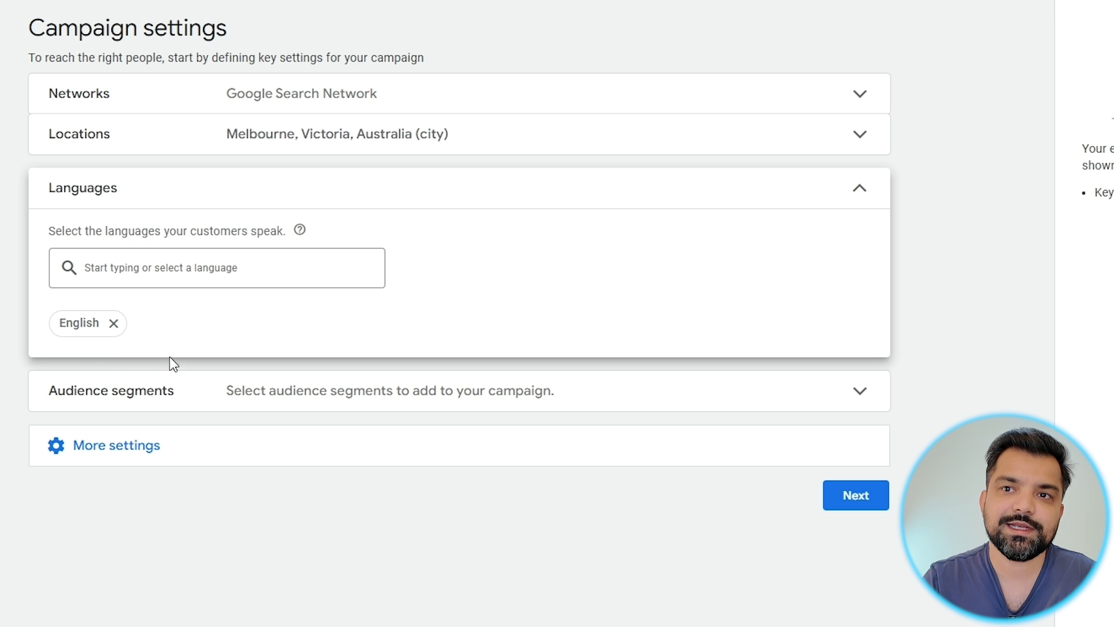
pyautogui.click(857, 187)
# Review the suggested audience segments without selecting any, and expand the additional campaign settings.
pyautogui.scroll(-3, 799, 116)
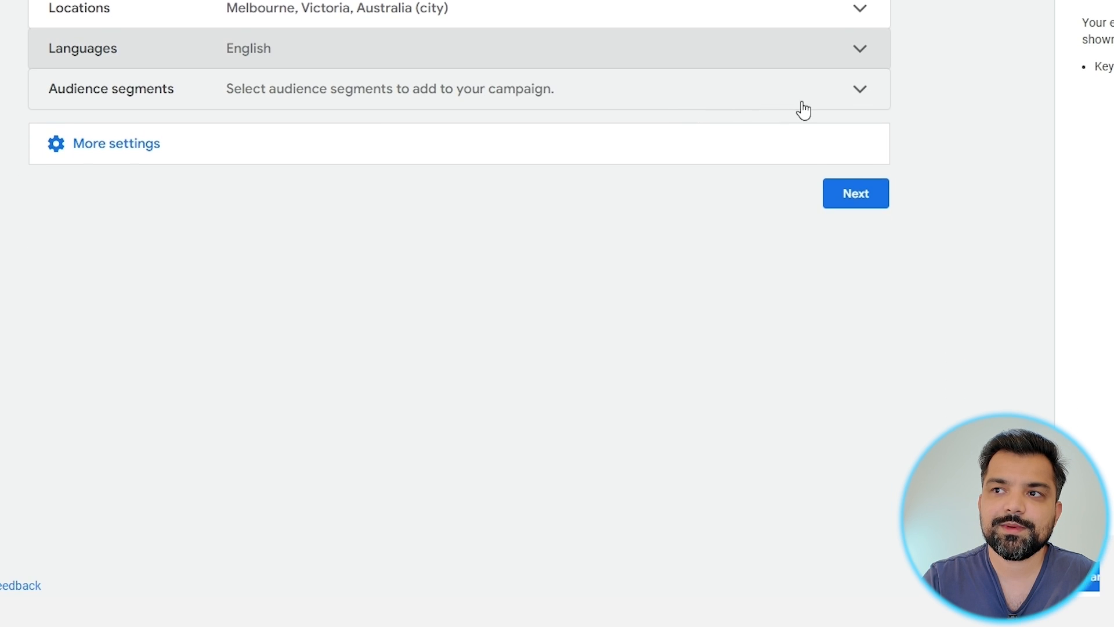
pyautogui.click(811, 95)
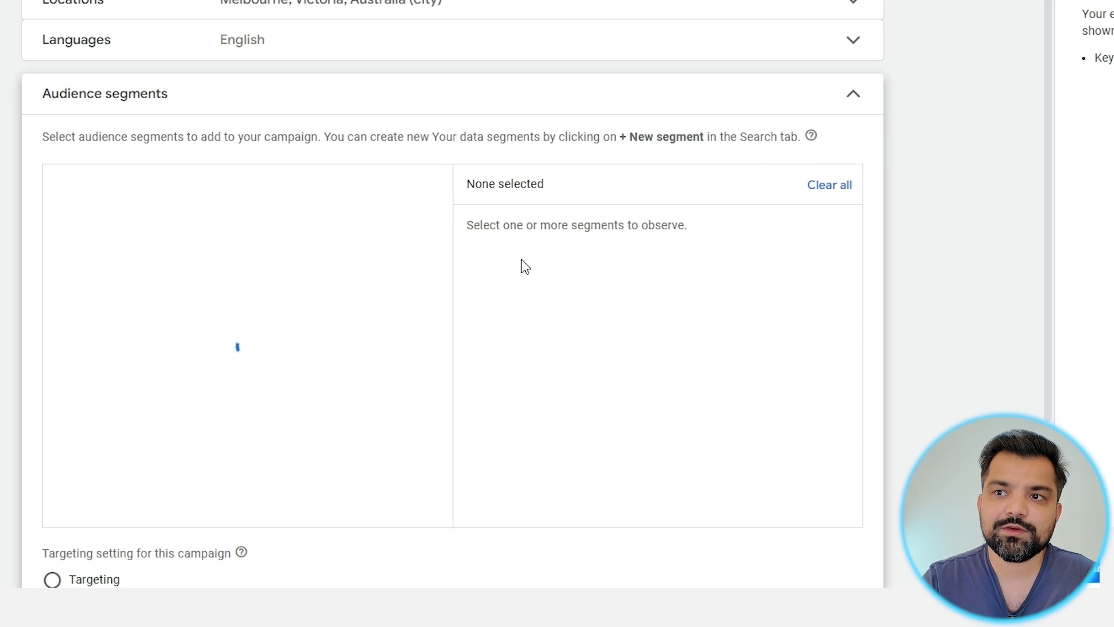
pyautogui.scroll(-2, 430, 351)
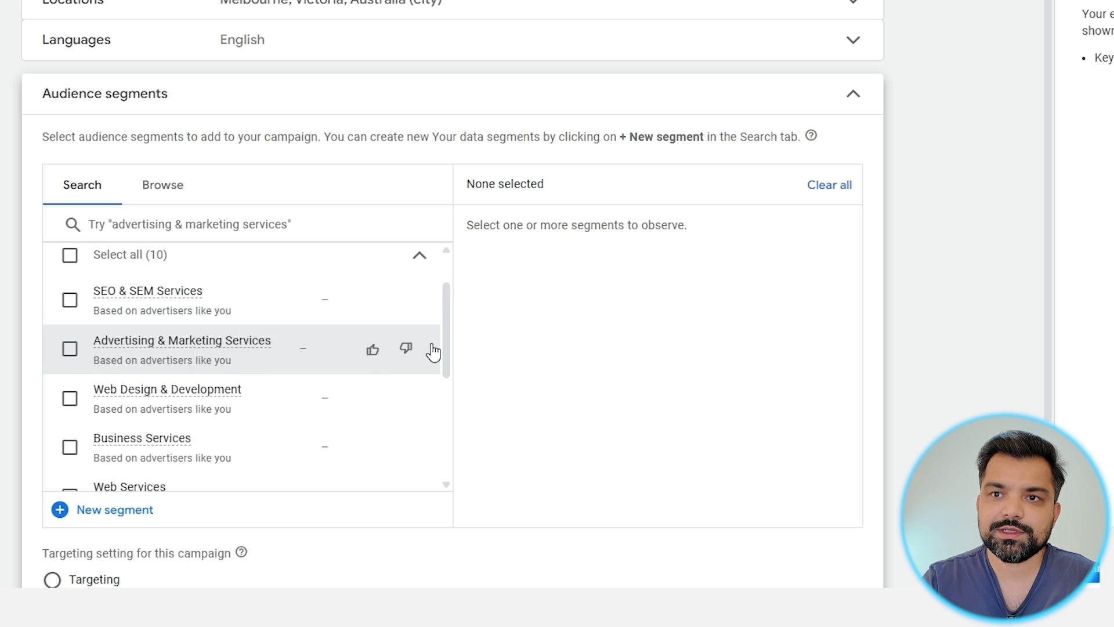
pyautogui.scroll(3, 441, 349)
pyautogui.scroll(-5, 347, 355)
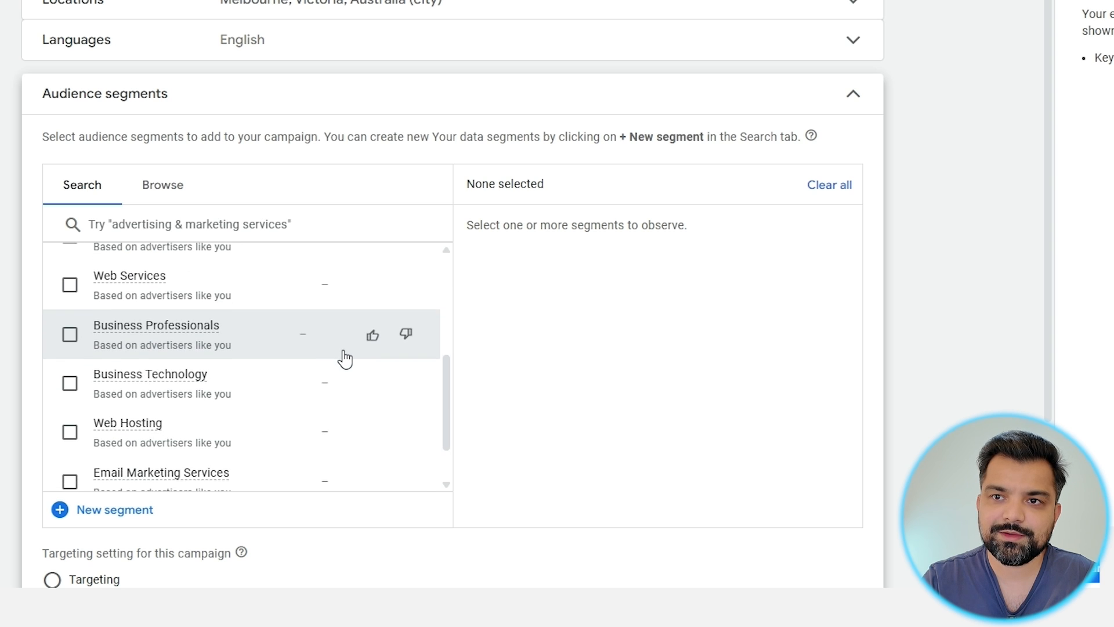
pyautogui.scroll(5, 345, 358)
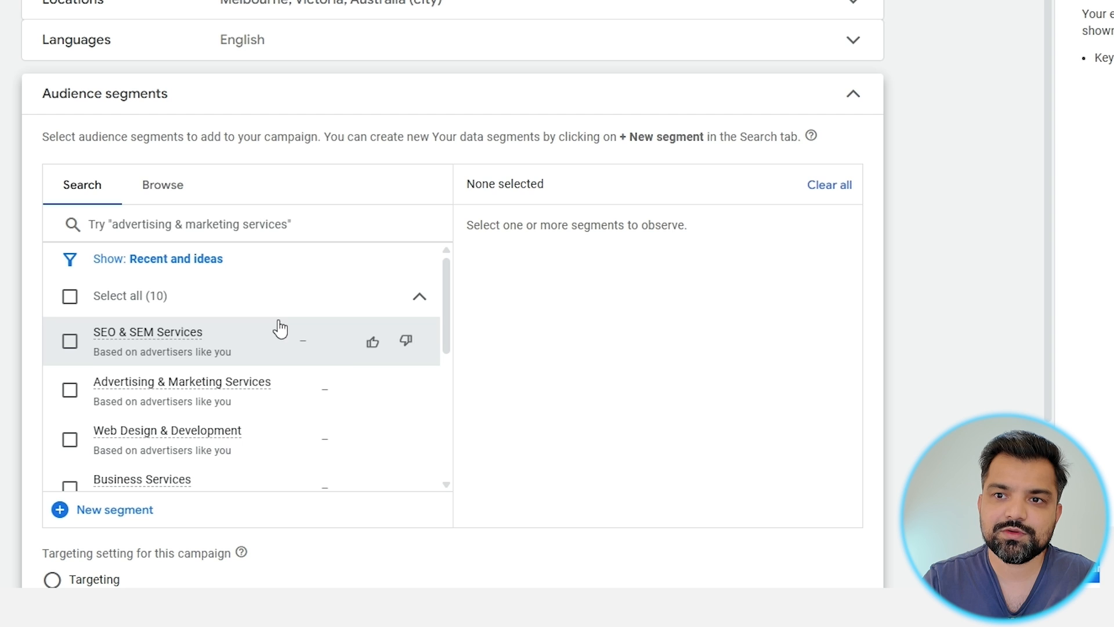
pyautogui.click(159, 197)
pyautogui.click(851, 103)
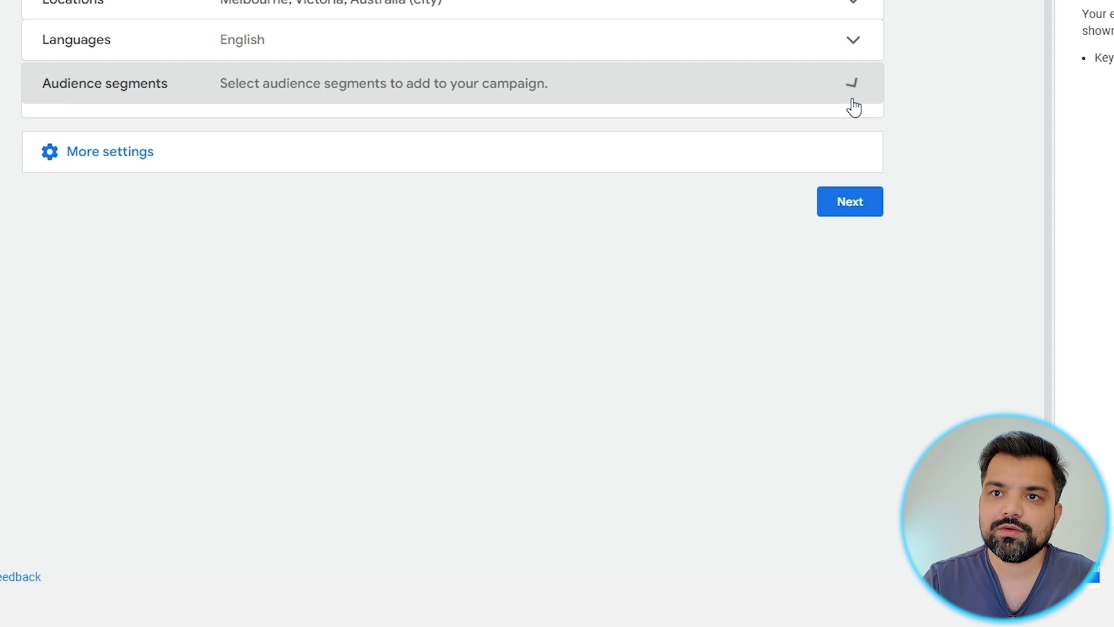
pyautogui.click(343, 140)
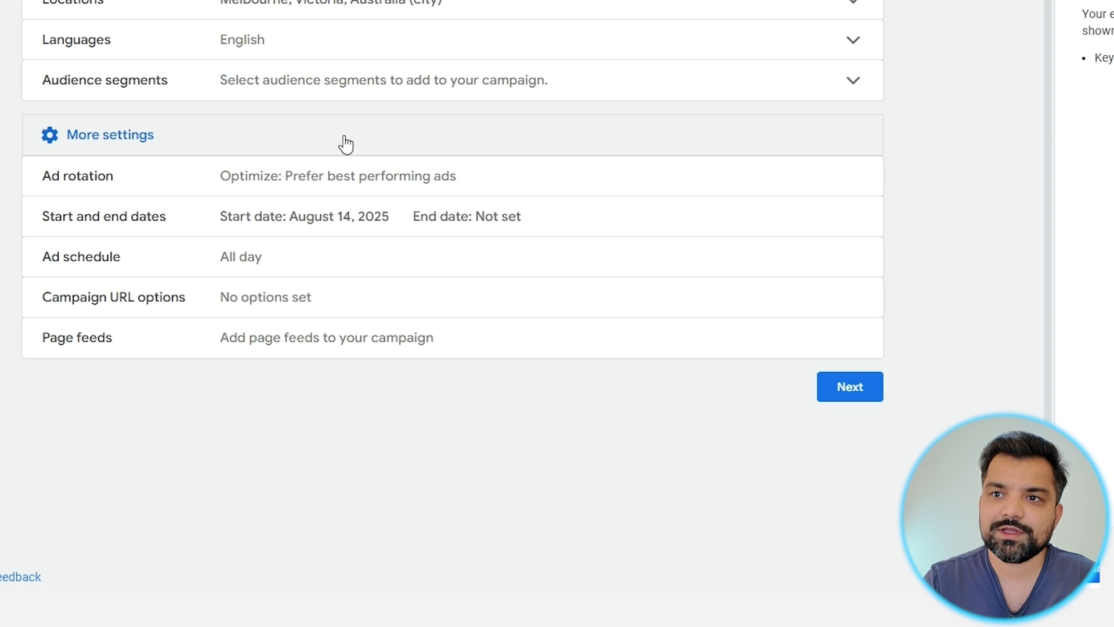
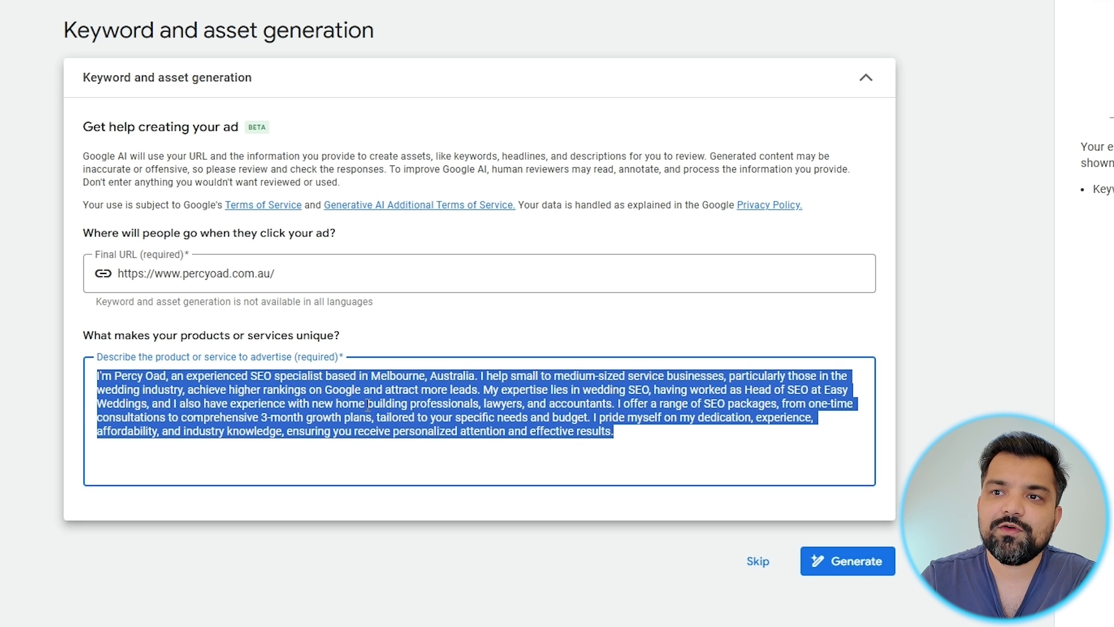
# Generate keywords and ad assets from the entered website URL and business description.
pyautogui.click(368, 405)
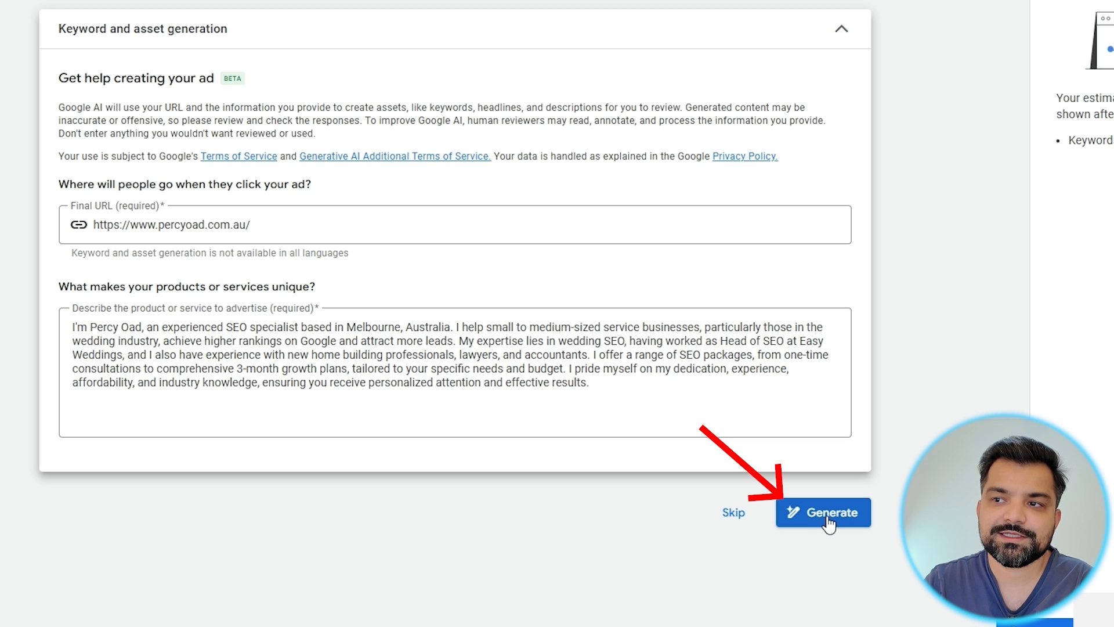
pyautogui.click(829, 521)
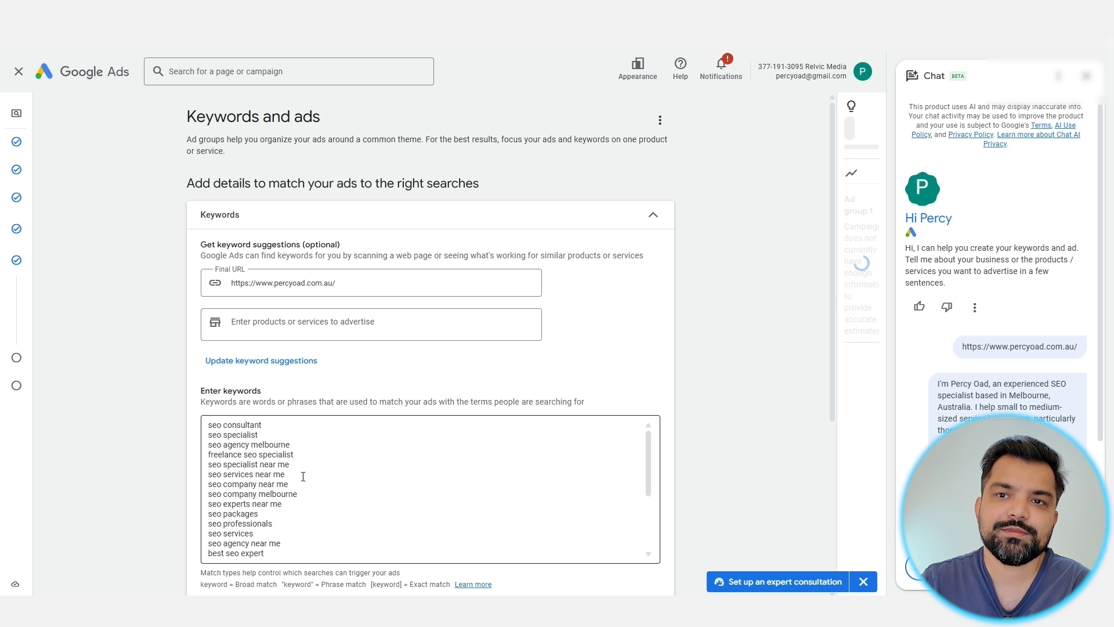
pyautogui.scroll(-5, 205, 456)
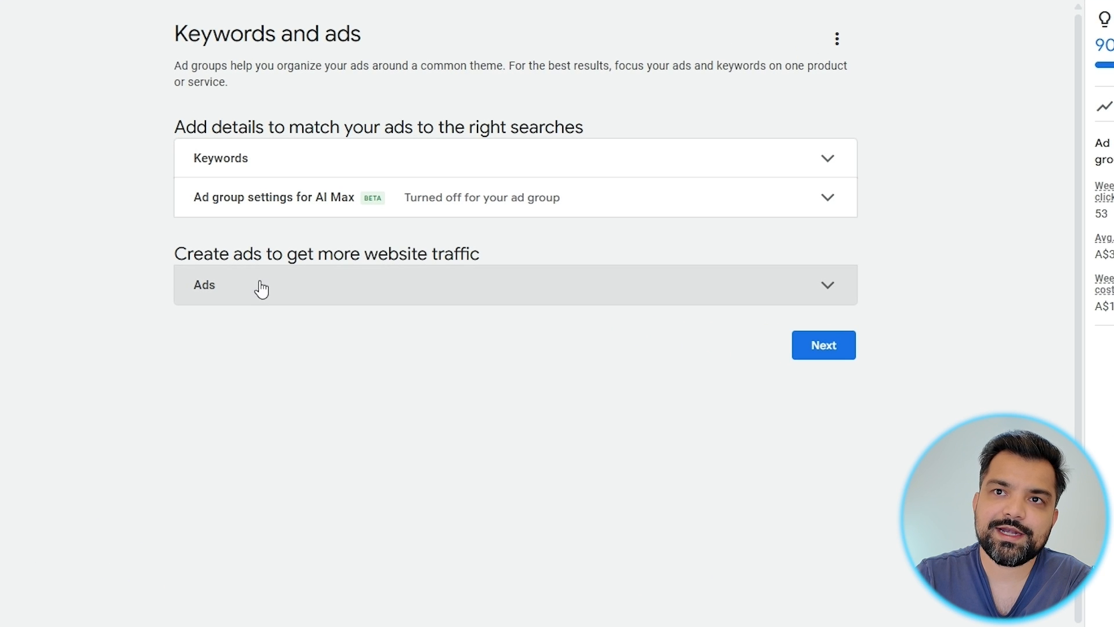
# Review the first entries of the ad group's keyword list and delete the keyword "digital marketing agency near me".
pyautogui.click(267, 159)
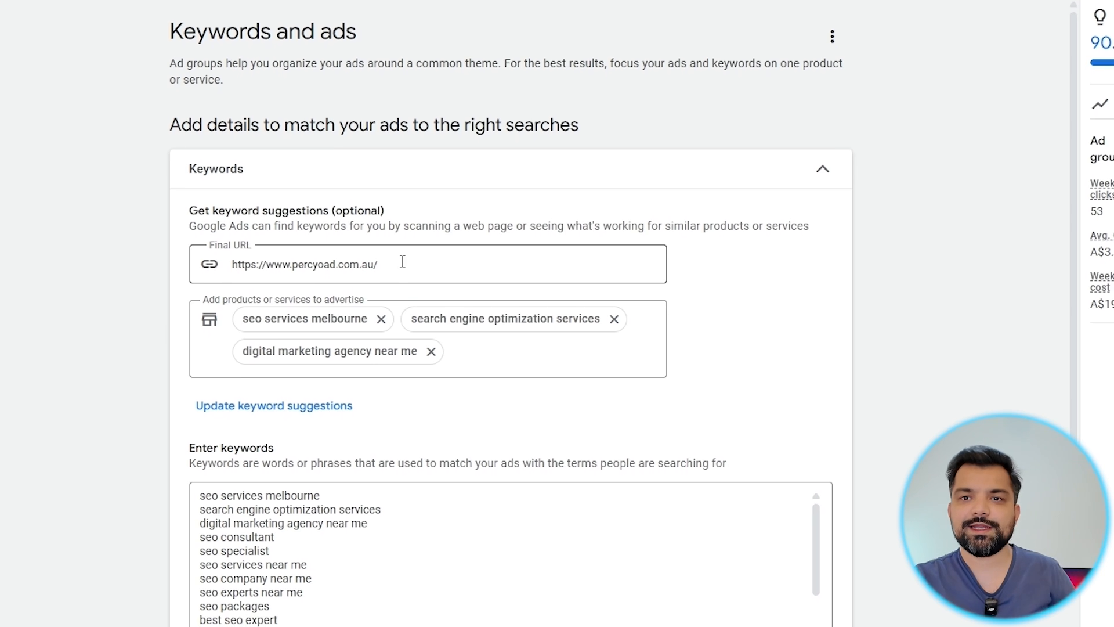
pyautogui.scroll(-2, 291, 336)
pyautogui.moveTo(297, 464); pyautogui.dragTo(196, 292)
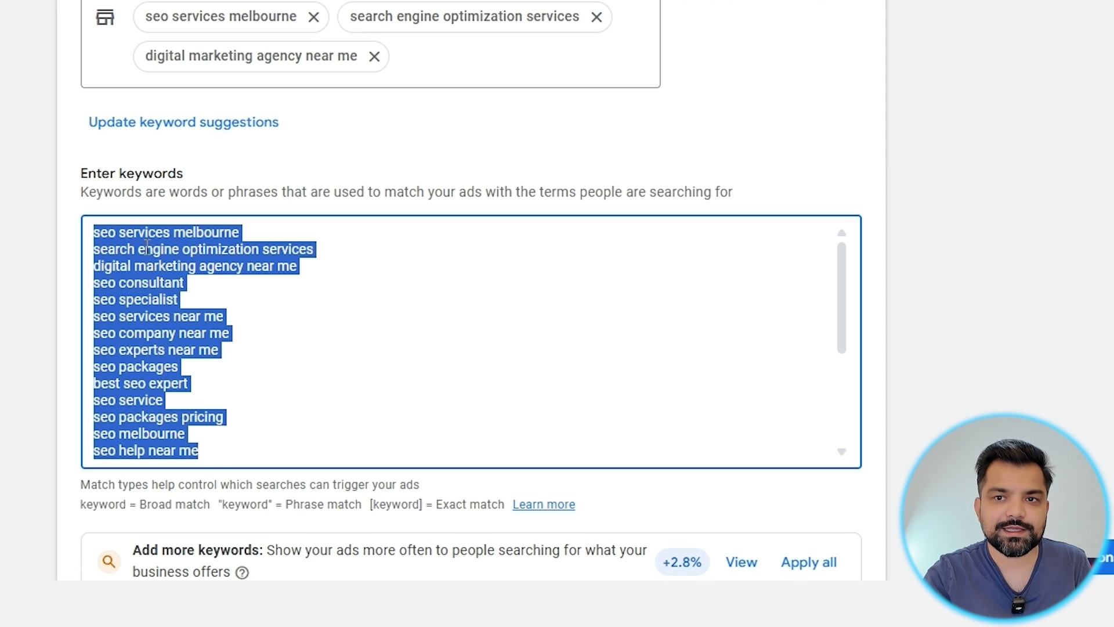
pyautogui.click(165, 328)
pyautogui.tripleClick(127, 228)
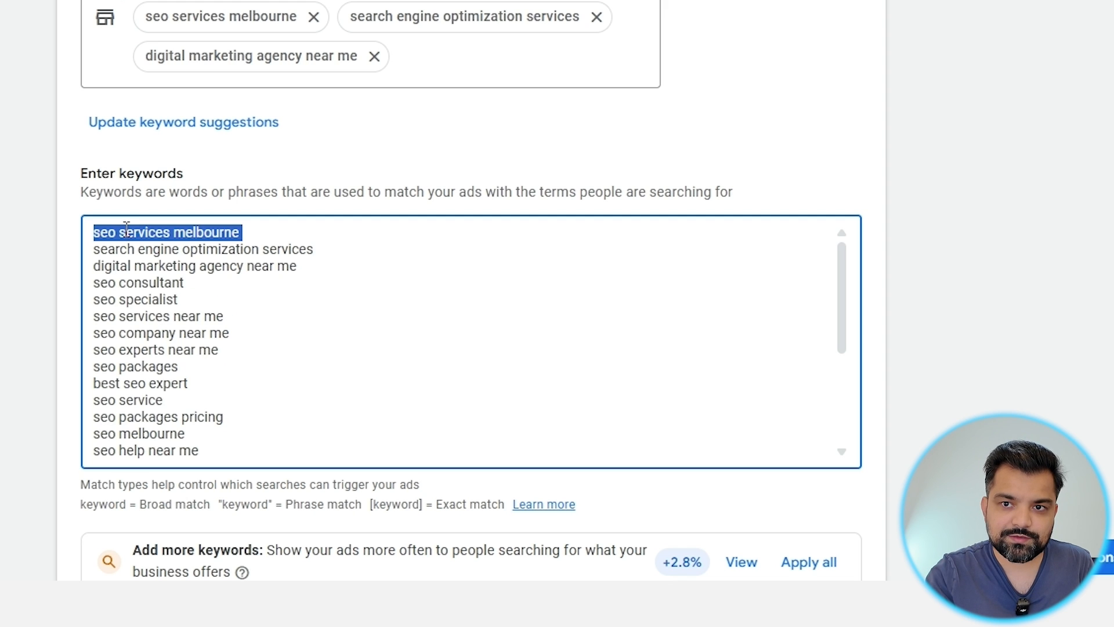
pyautogui.tripleClick(174, 248)
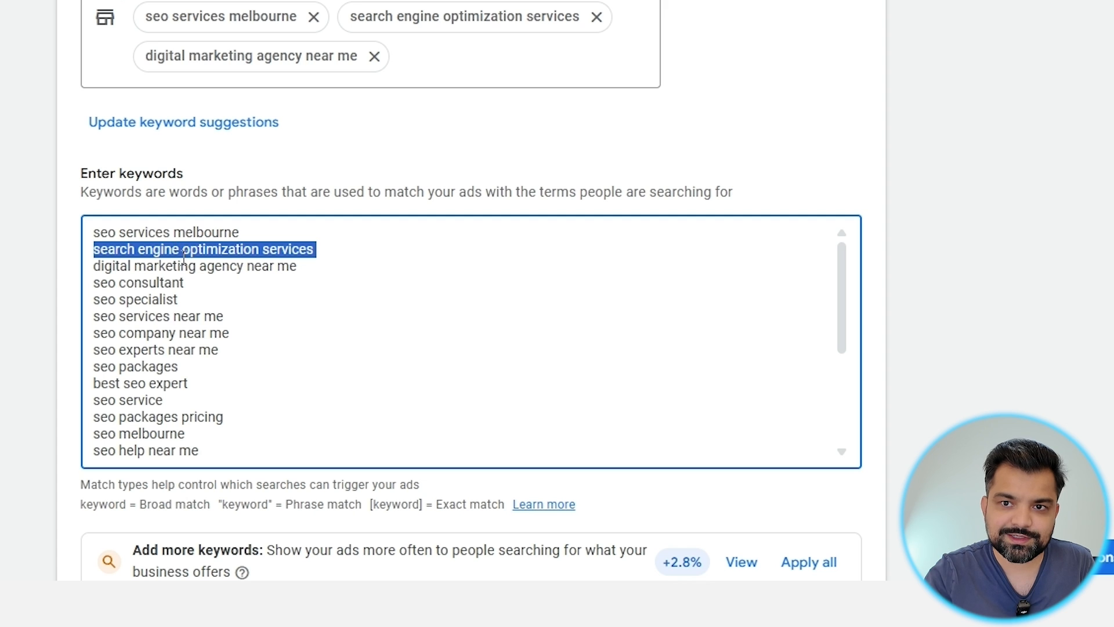
pyautogui.tripleClick(183, 264)
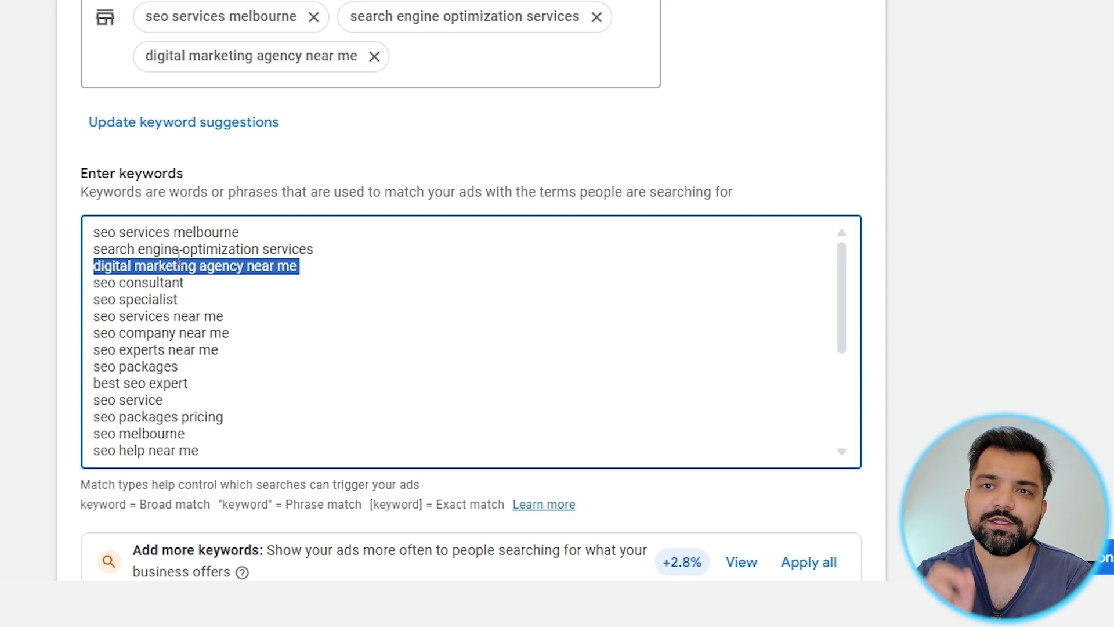
pyautogui.press('BackSpace')
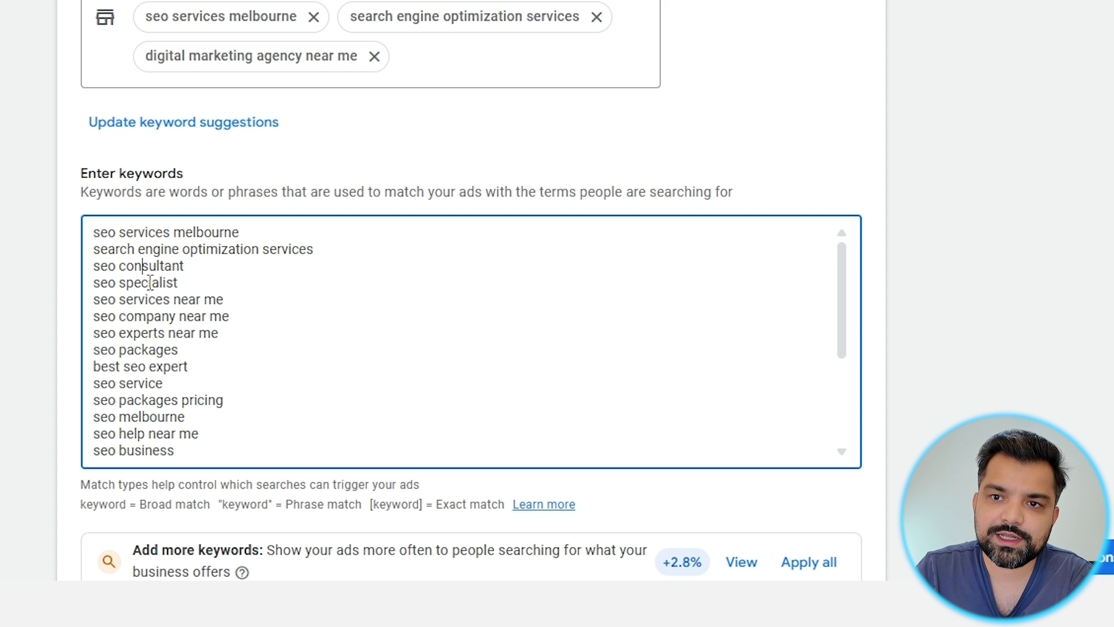
# Examine the remaining keywords, including "seo consultant", and the AI Max and Ads sections below them.
pyautogui.press('Home')
pyautogui.hotkey('shift', 'End')
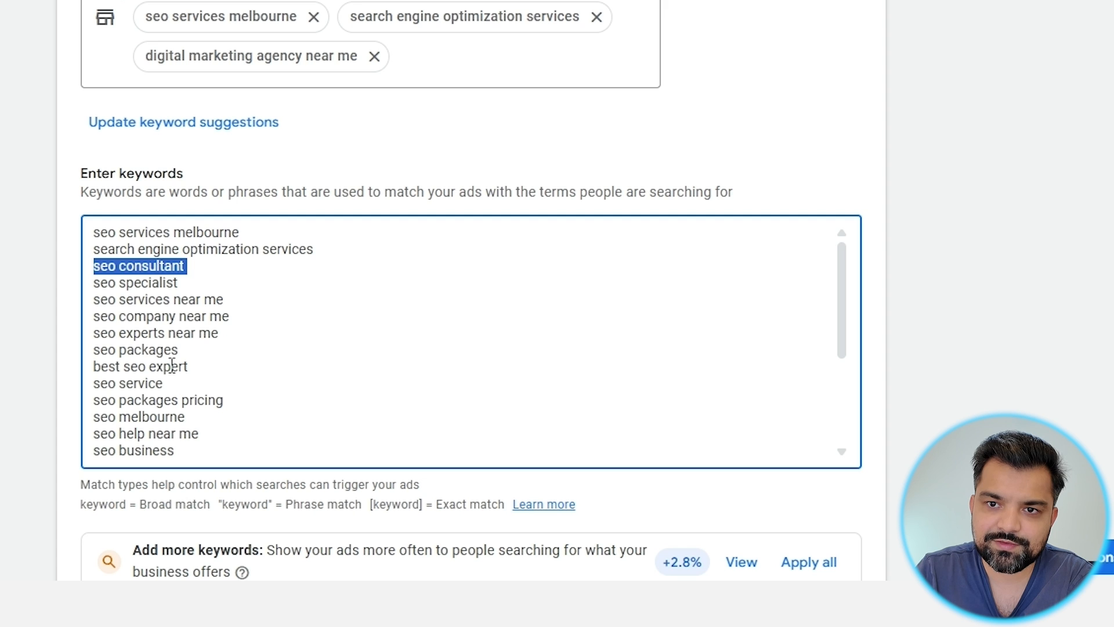
pyautogui.scroll(-5, 201, 438)
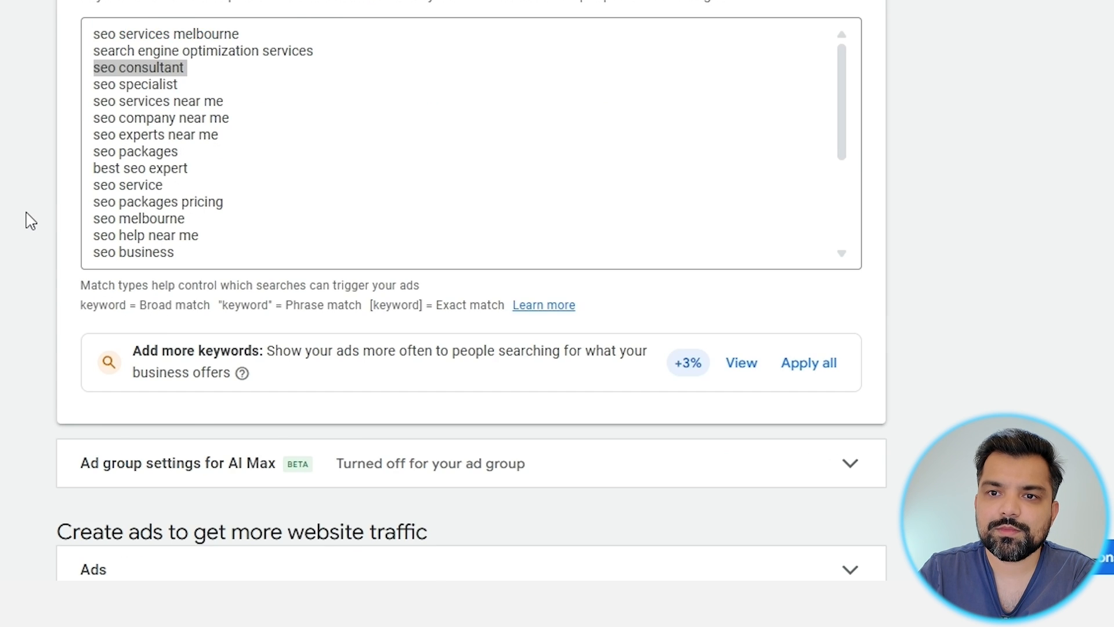
pyautogui.scroll(-3, 25, 218)
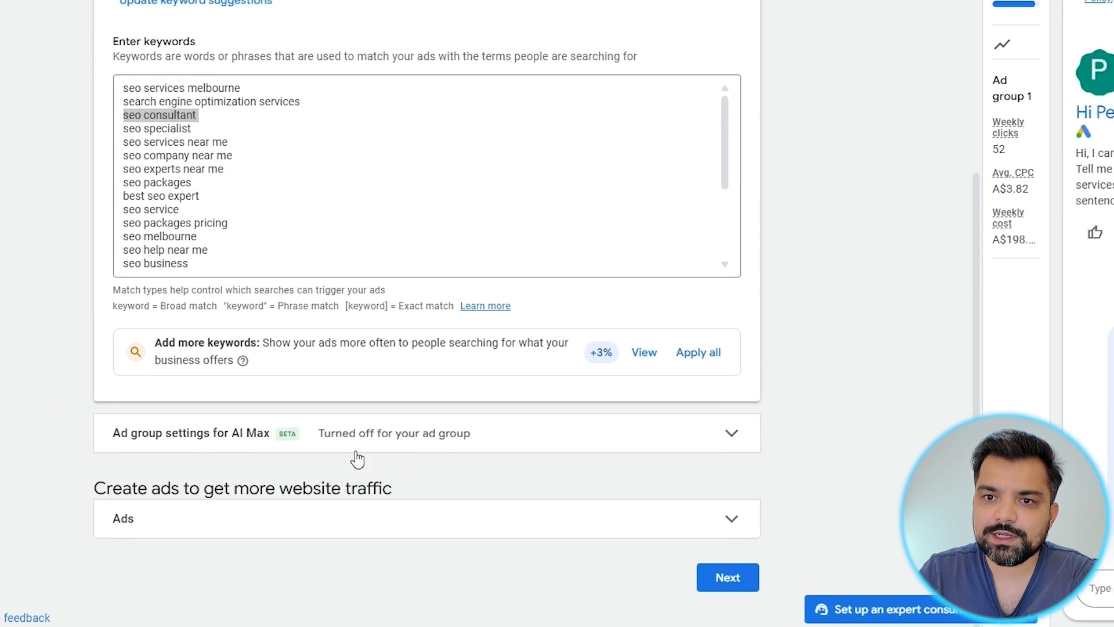
pyautogui.scroll(3, 566, 349)
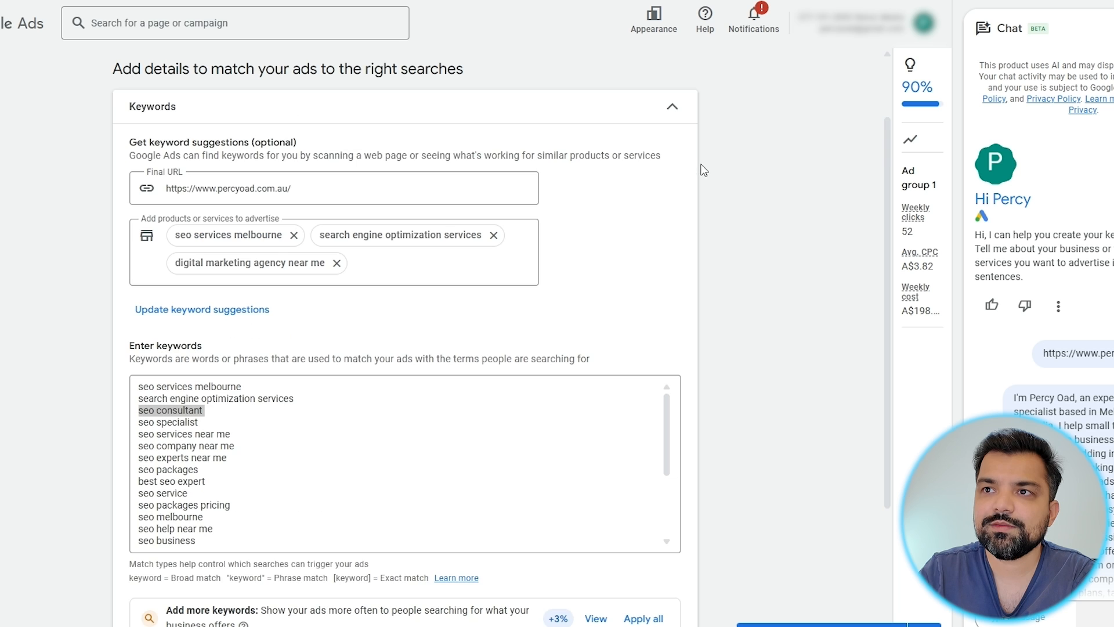
pyautogui.click(673, 109)
pyautogui.click(667, 113)
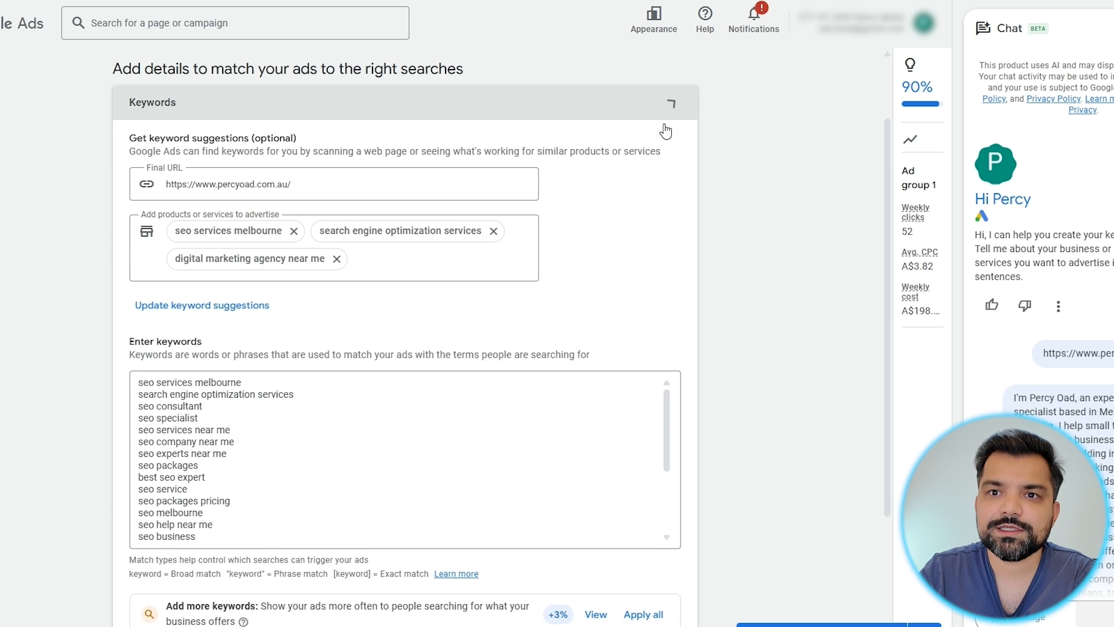
# Update the keyword suggestions, replacing the current keywords with ones related to the website URL and listed services.
pyautogui.scroll(-5, 650, 339)
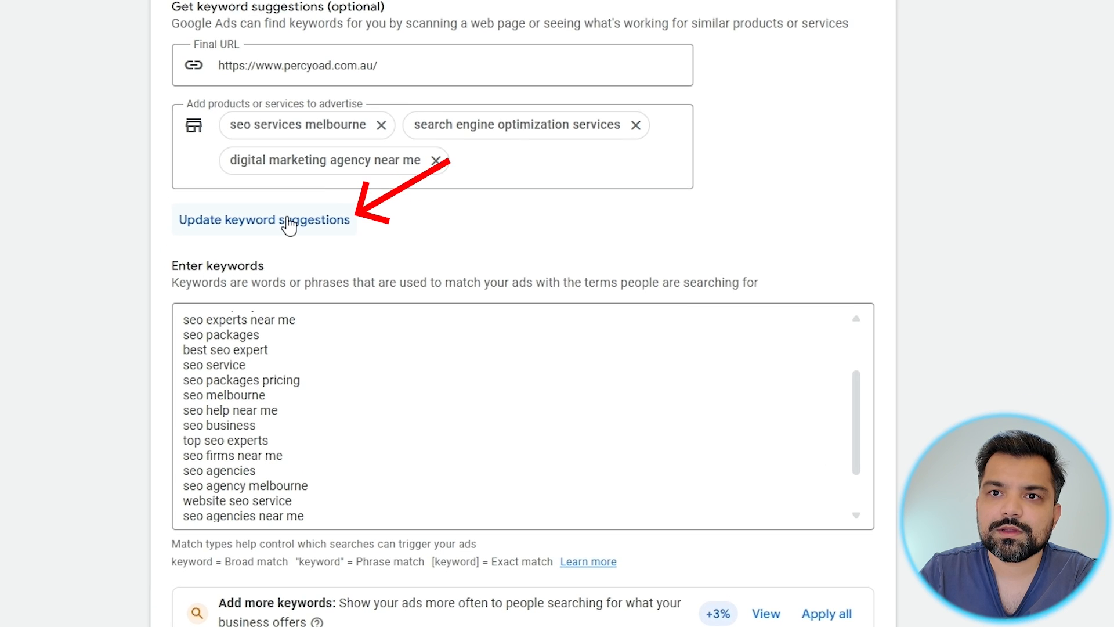
pyautogui.click(235, 240)
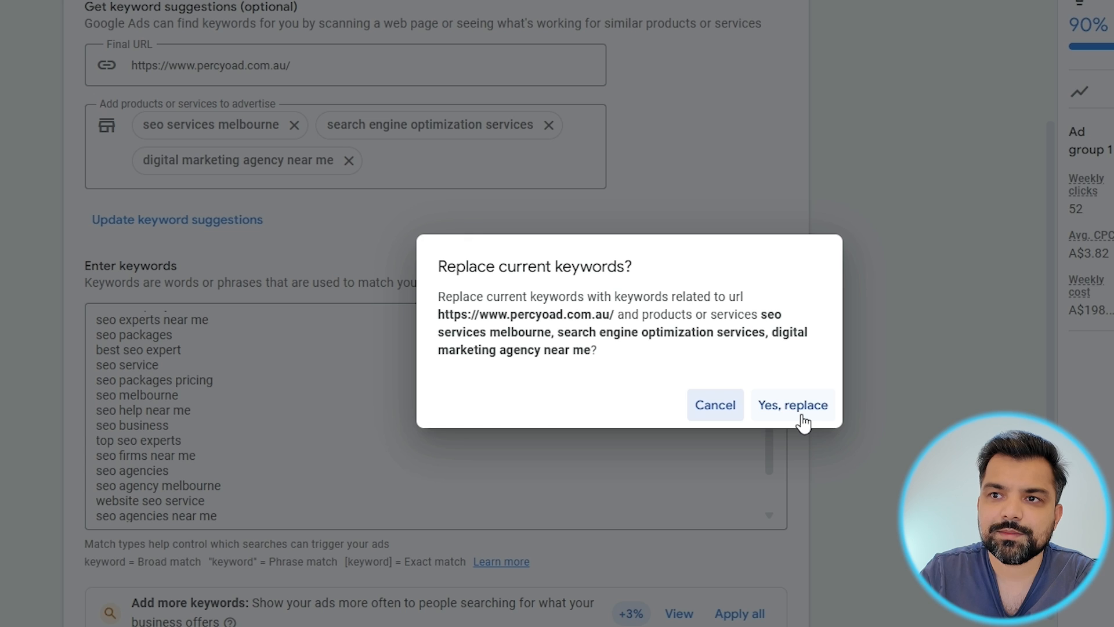
pyautogui.click(803, 417)
pyautogui.scroll(-2, 803, 400)
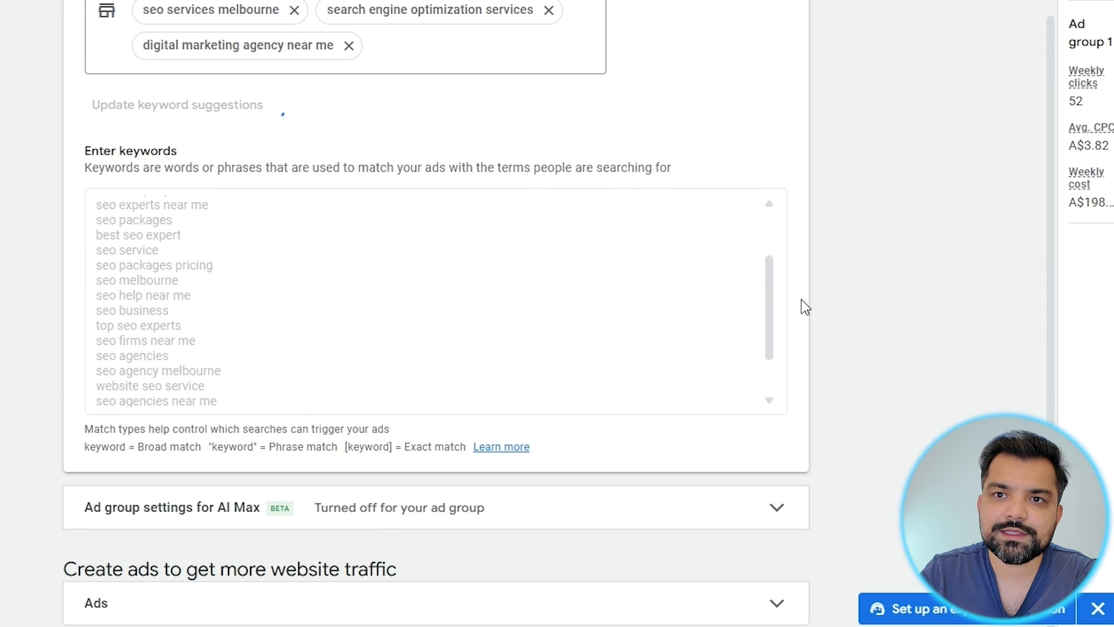
pyautogui.scroll(8, 250, 348)
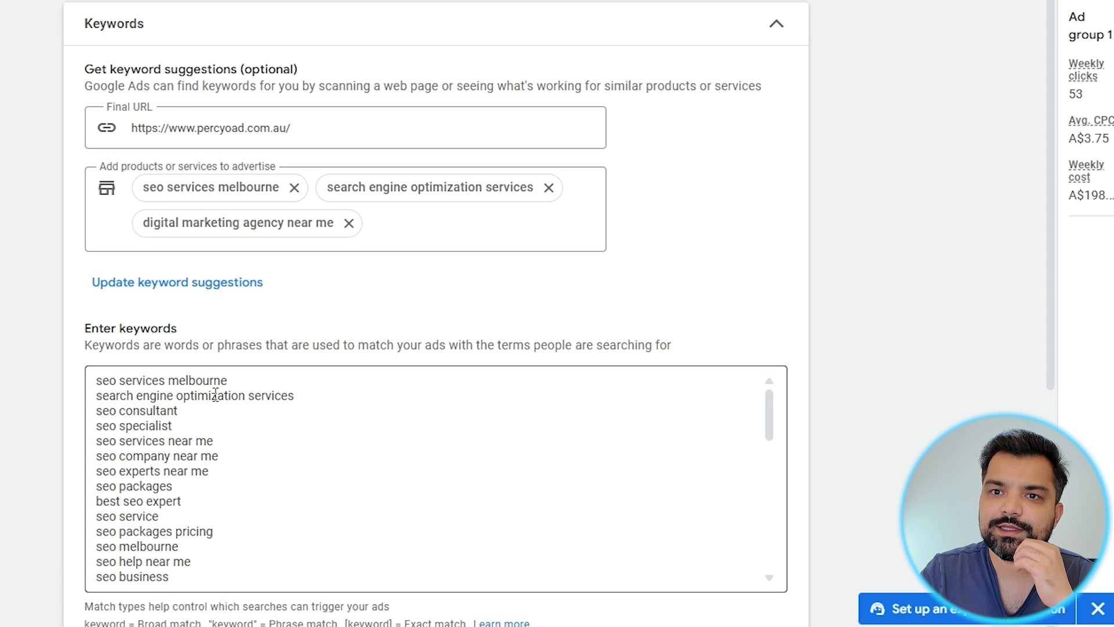
# Review the later keywords in the refreshed list, such as "seo agency melbourne" and "website seo service", and expand the Ads section.
pyautogui.scroll(-6, 219, 417)
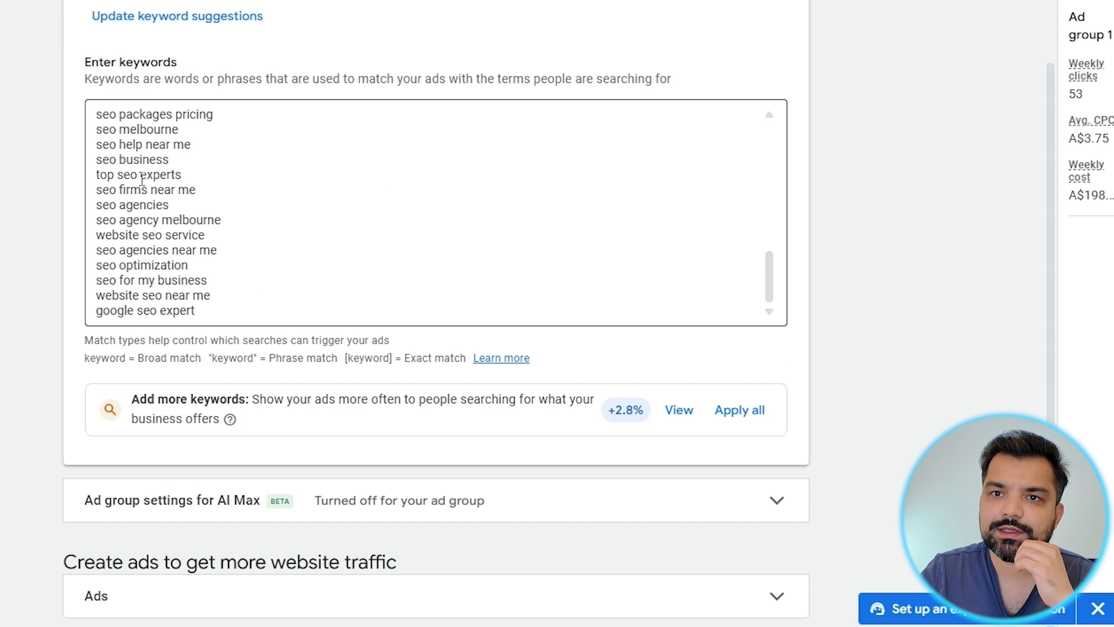
pyautogui.tripleClick(139, 190)
pyautogui.tripleClick(131, 206)
pyautogui.tripleClick(156, 221)
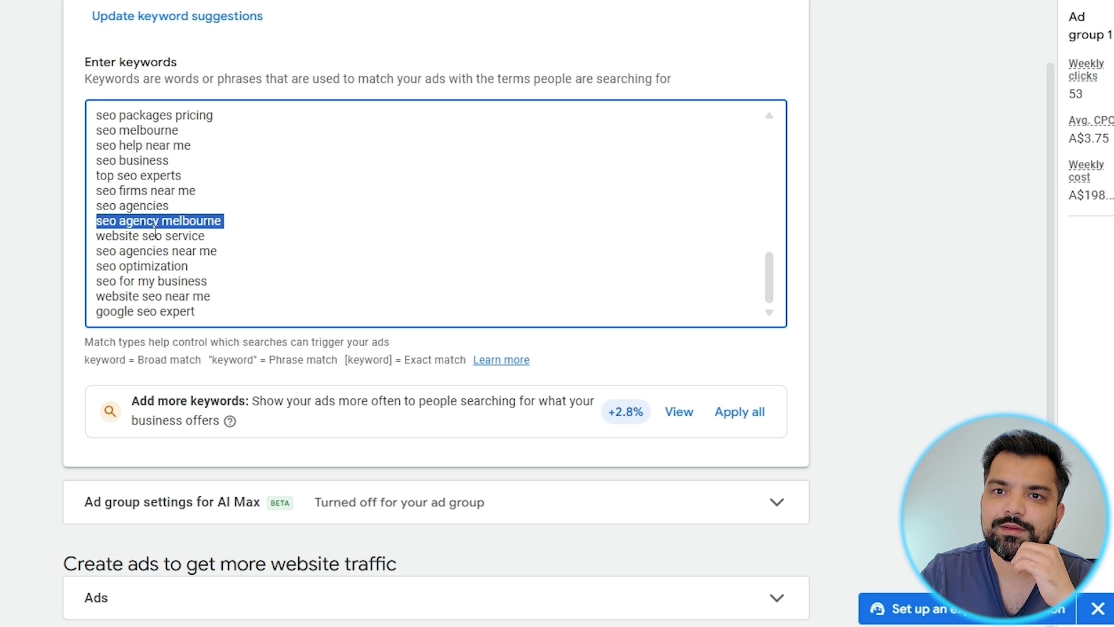
pyautogui.tripleClick(155, 235)
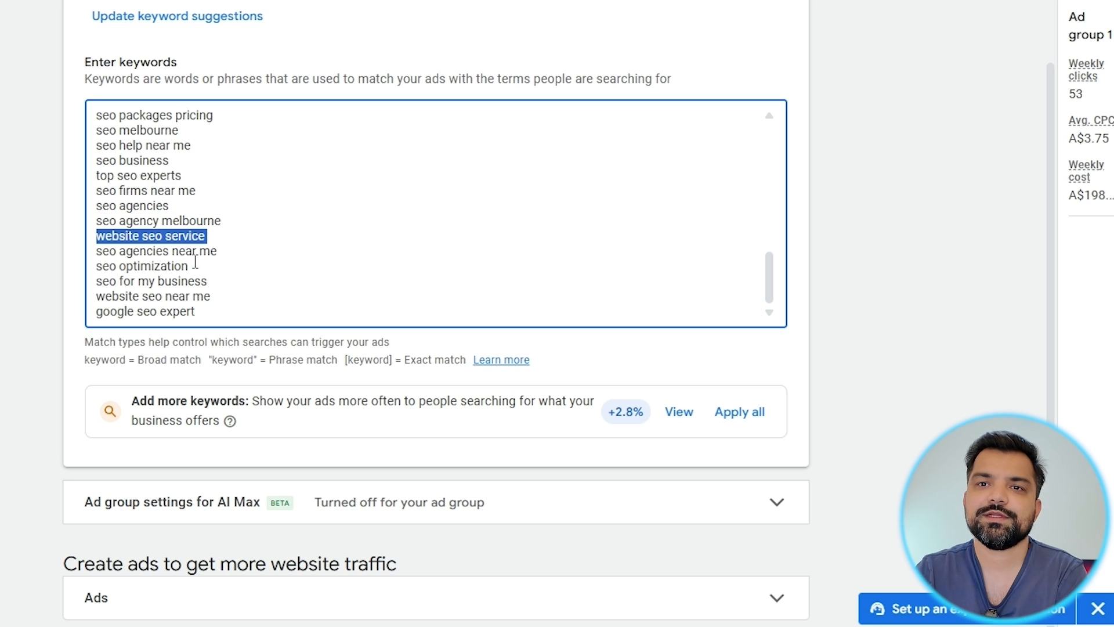
pyautogui.click(265, 318)
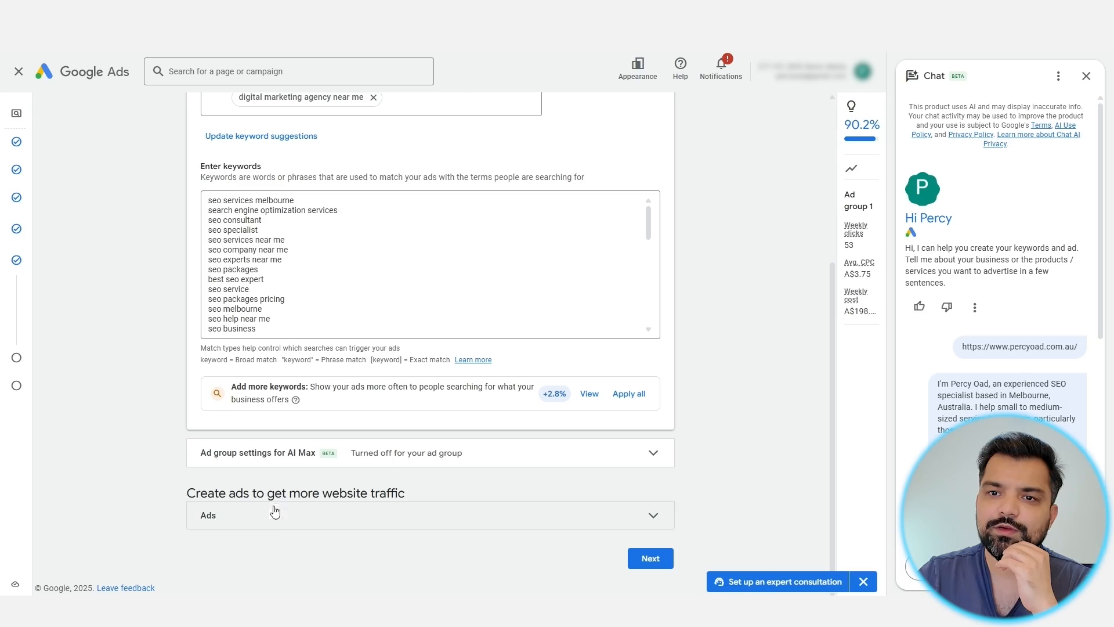
pyautogui.click(274, 518)
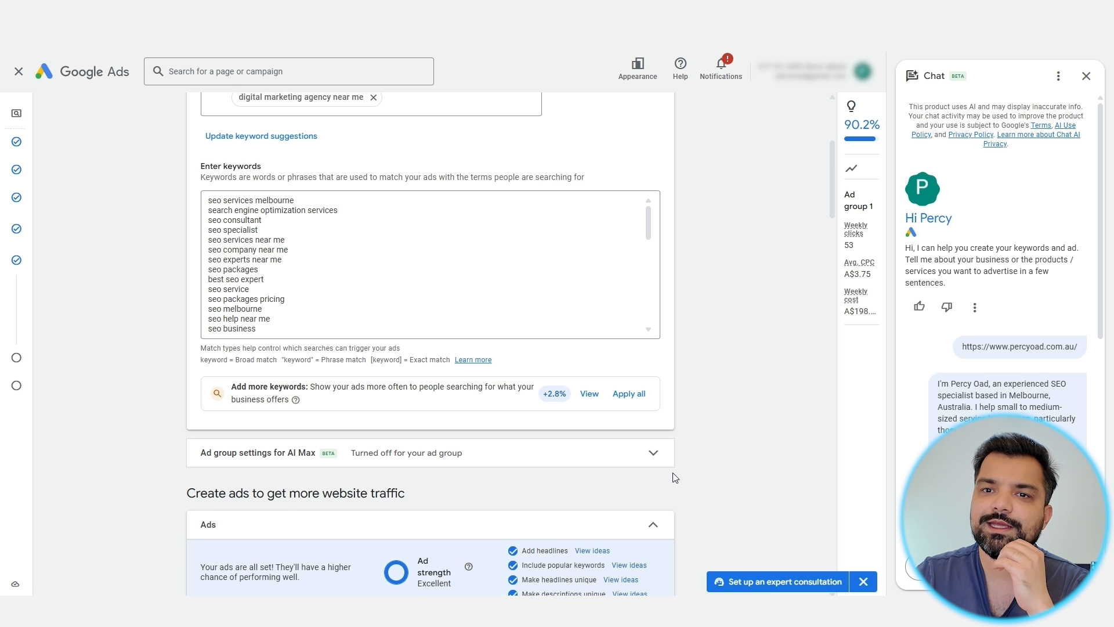
# Examine the ad's Final URL, and compare the website's home page address with its Get In Touch contact page address.
pyautogui.scroll(-2, 690, 473)
pyautogui.scroll(-5, 696, 466)
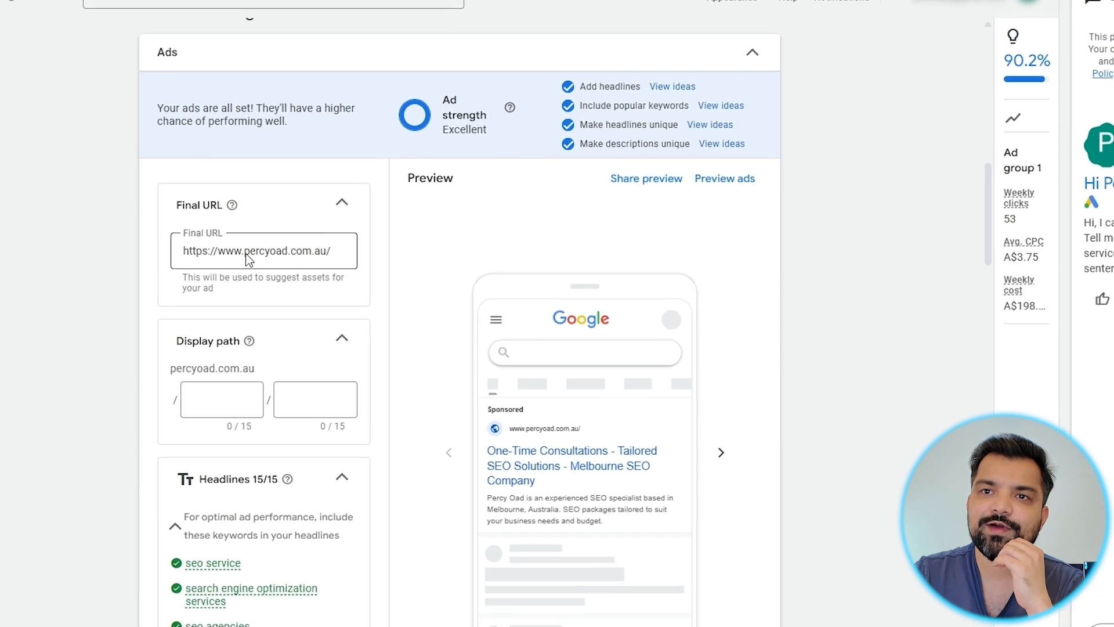
pyautogui.click(246, 254)
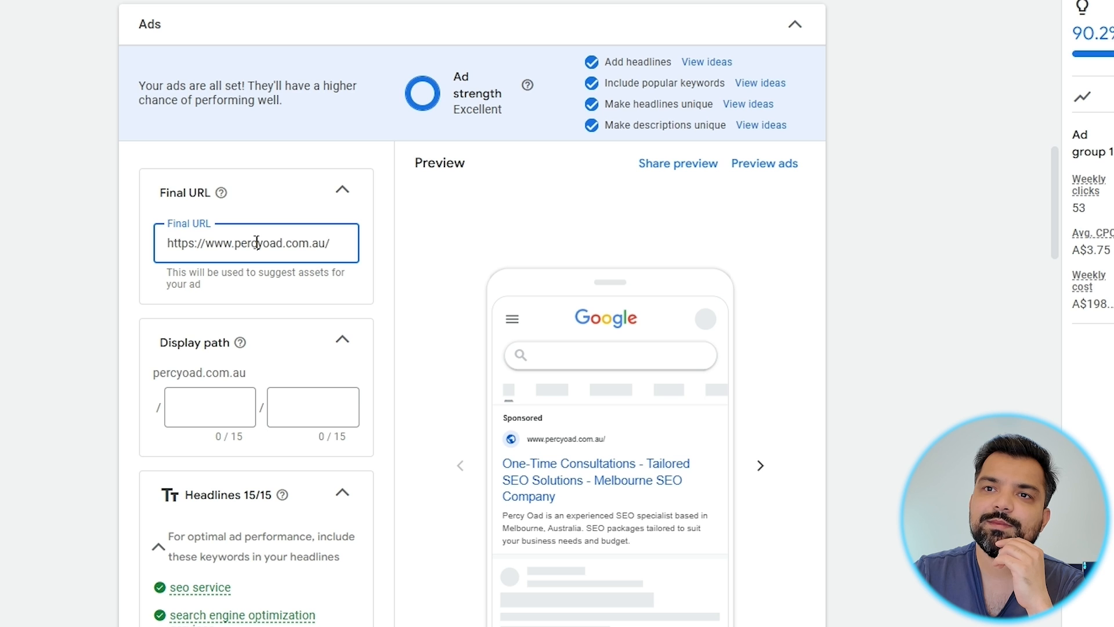
pyautogui.hotkey('ctrl', 'a')
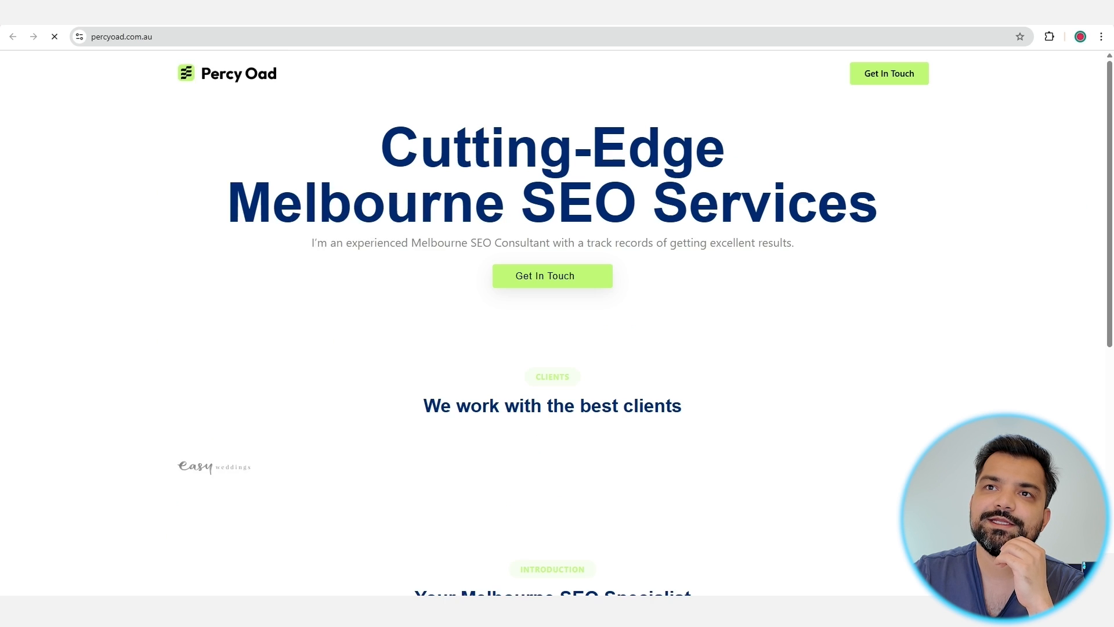
pyautogui.click(355, 35)
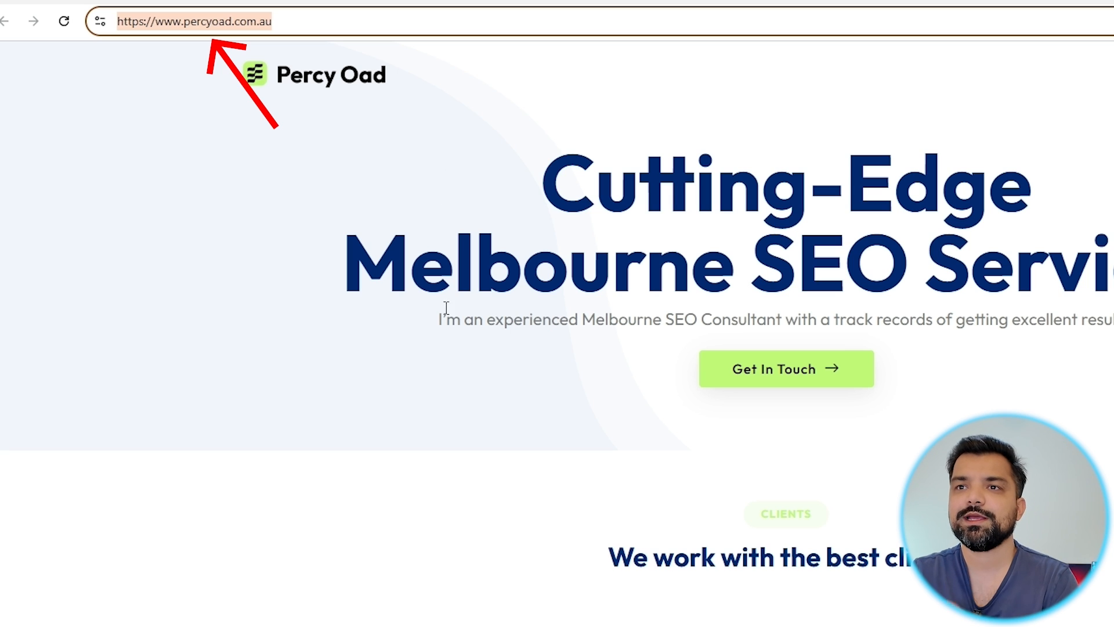
pyautogui.tripleClick(303, 21)
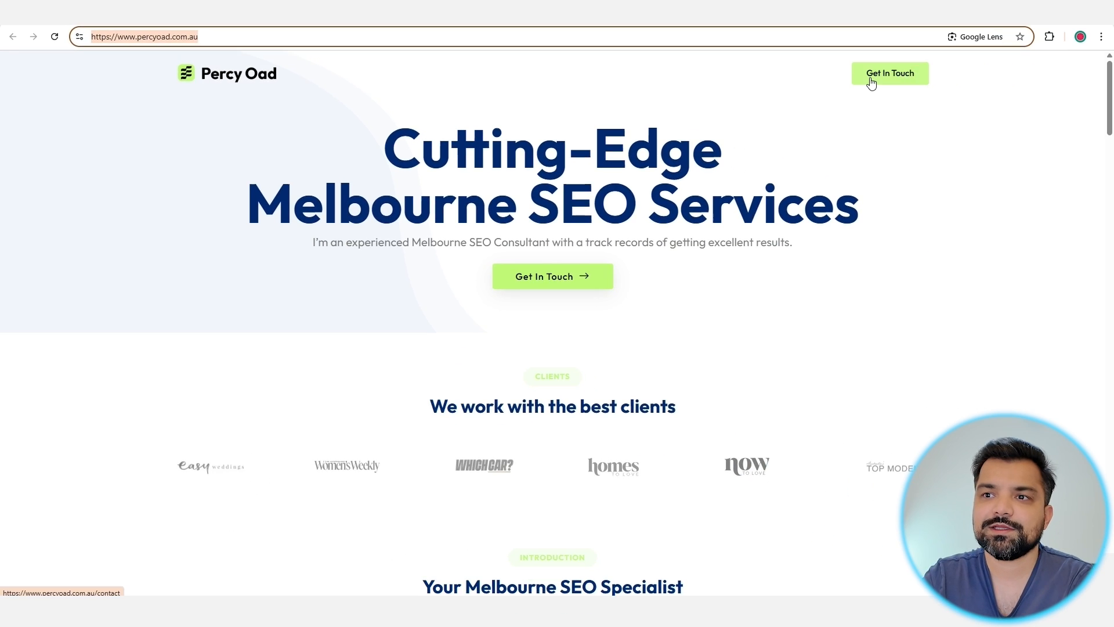
pyautogui.scroll(-8, 773, 388)
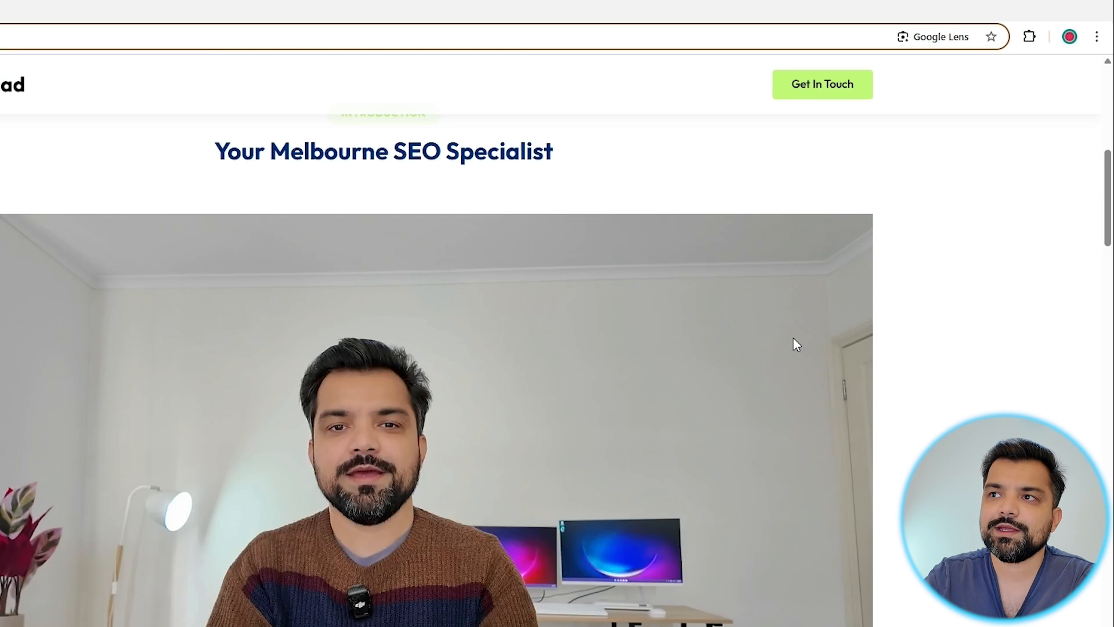
pyautogui.scroll(3, 796, 345)
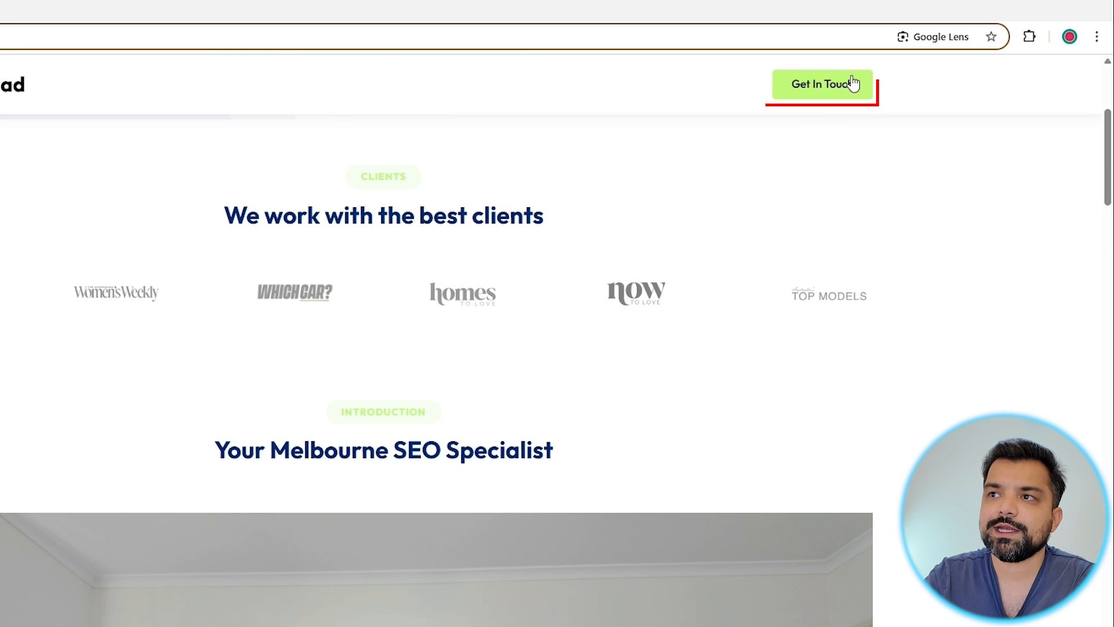
pyautogui.click(847, 87)
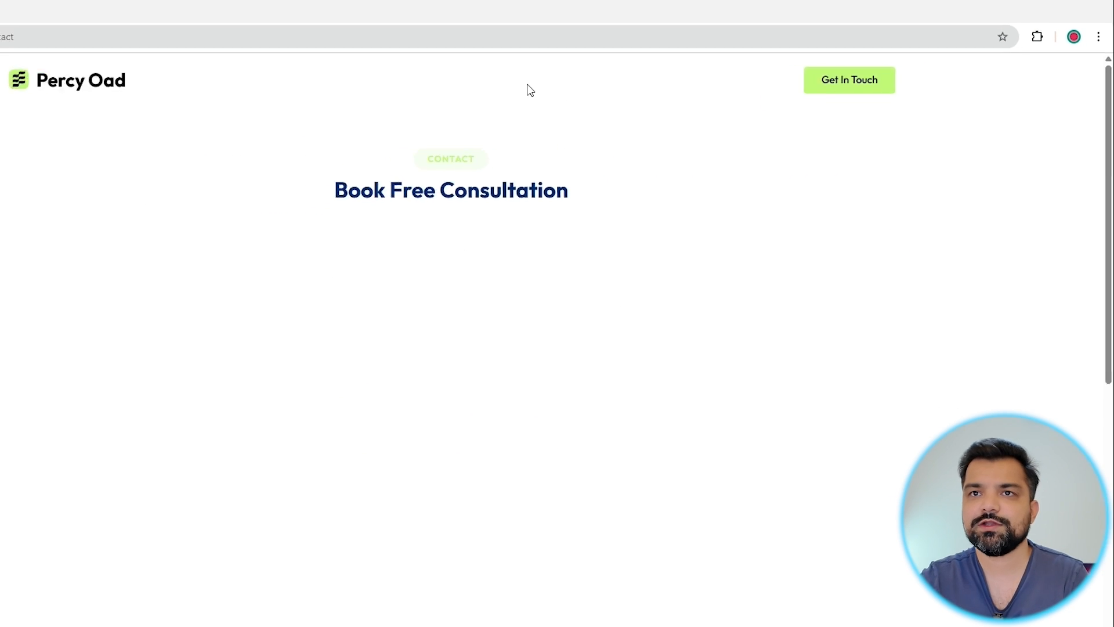
pyautogui.click(129, 37)
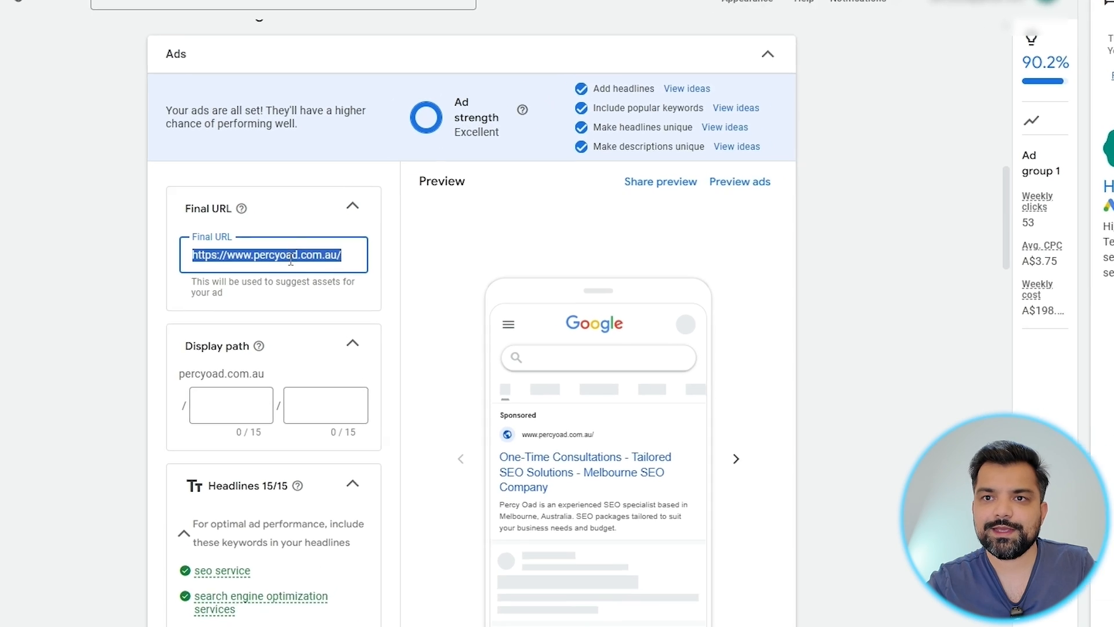
# Try adding "contact" to the end of the ad's Final URL, and undo the addition.
pyautogui.press('End')
pyautogui.write('contact')
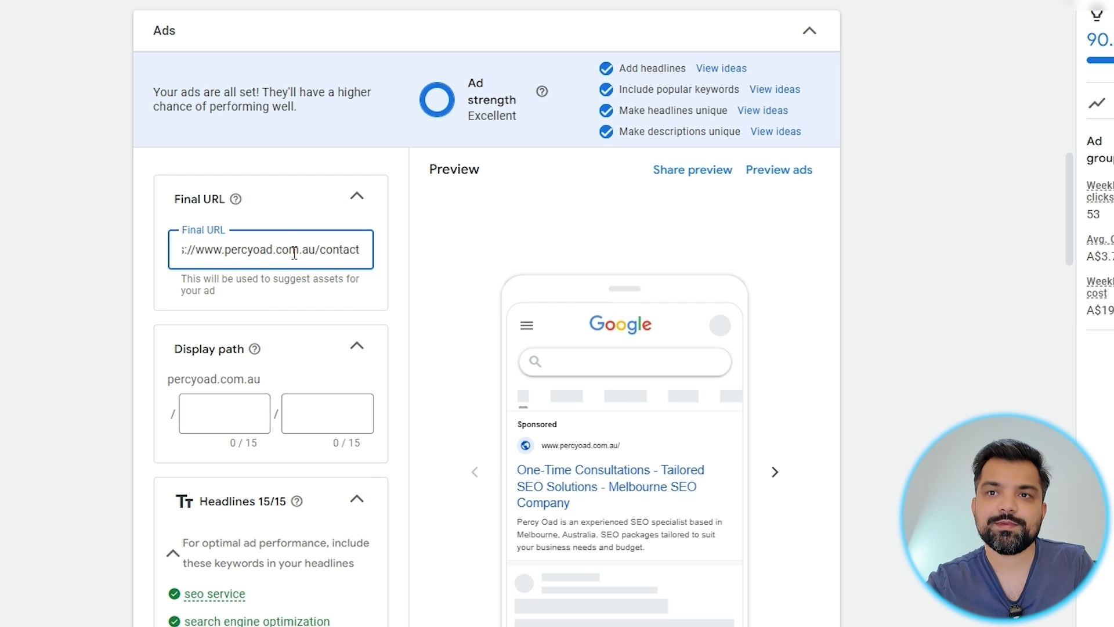
pyautogui.hotkey('ctrl', 'z')
# Set the ad's display path to "seo" in the first part and "melbourne" in the second part.
pyautogui.click(230, 409)
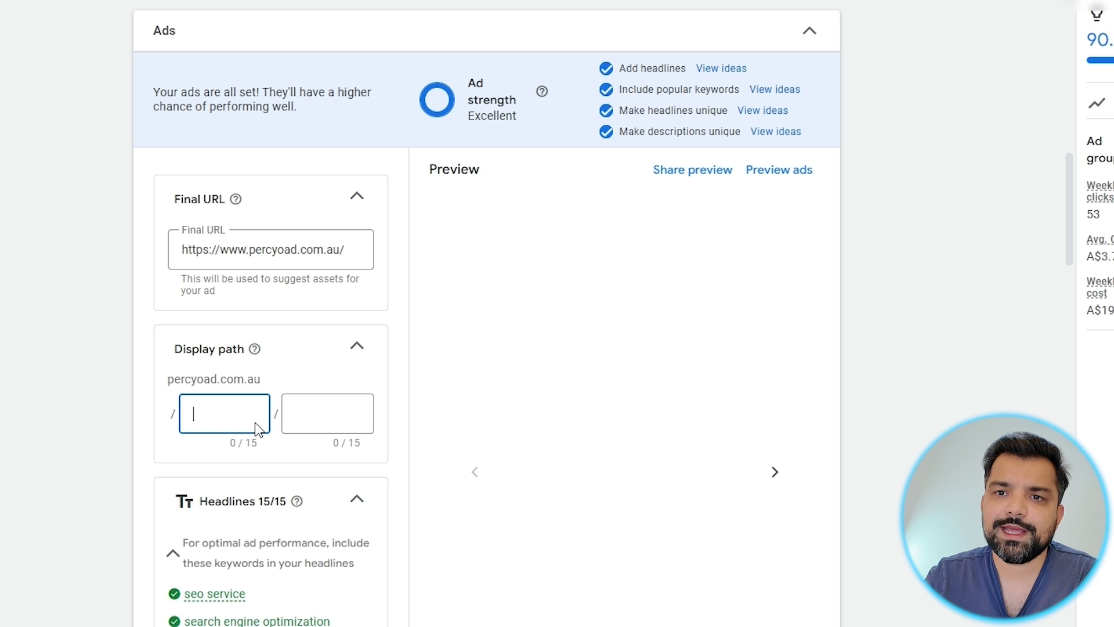
pyautogui.click(64, 417)
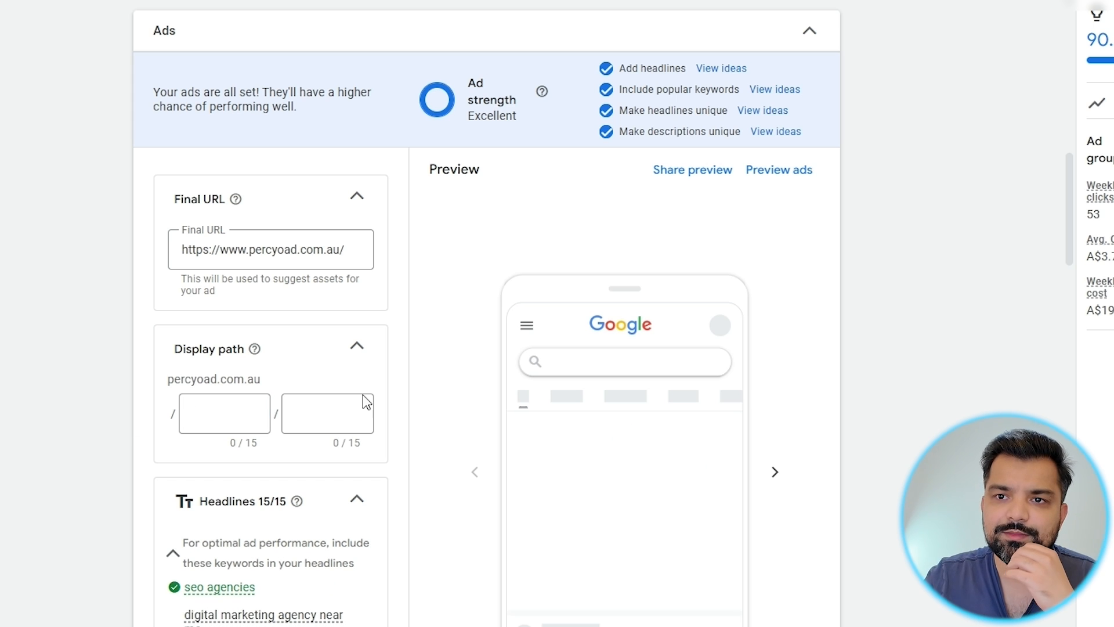
pyautogui.click(249, 416)
pyautogui.write('seo')
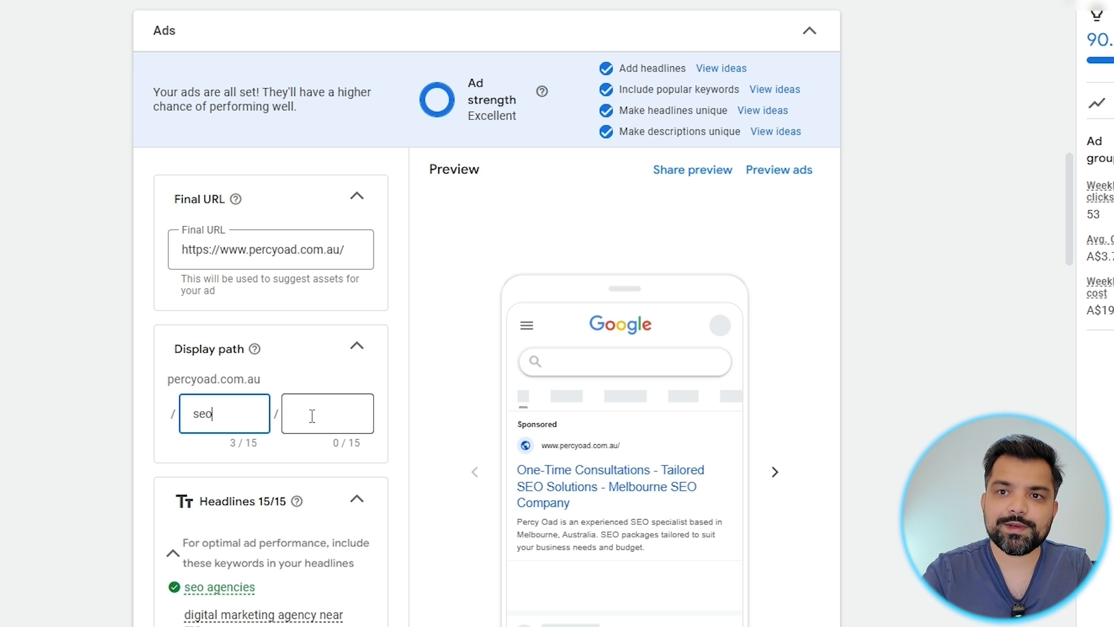
pyautogui.click(311, 416)
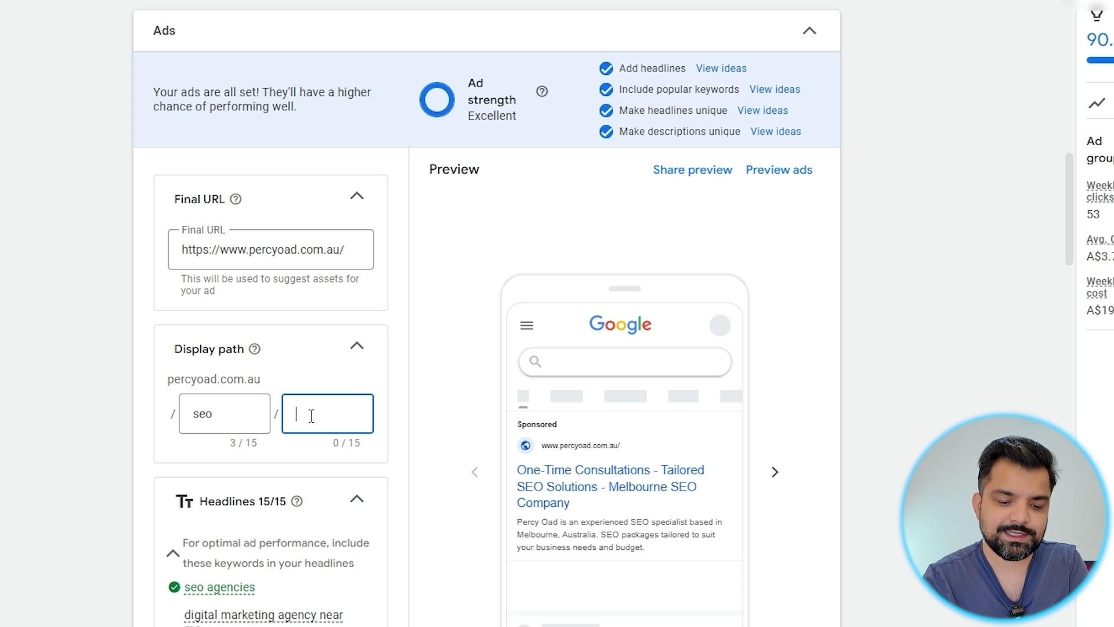
pyautogui.write('melbourne')
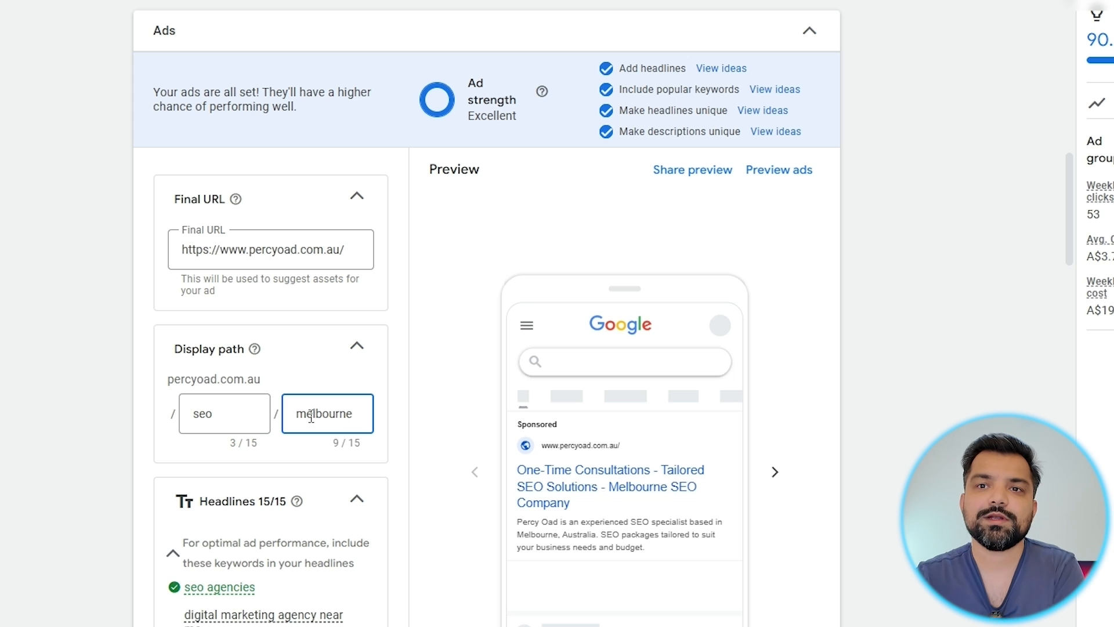
pyautogui.doubleClick(210, 416)
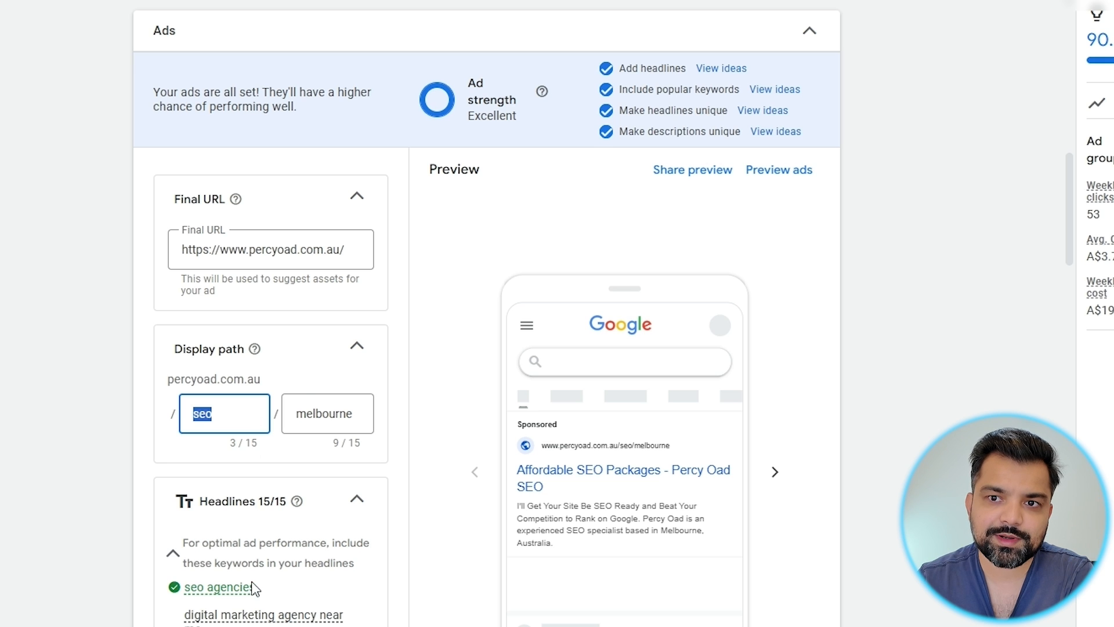
# Replace the ad's first headline with "Best SEO Agency Melbourne".
pyautogui.scroll(-7, 253, 589)
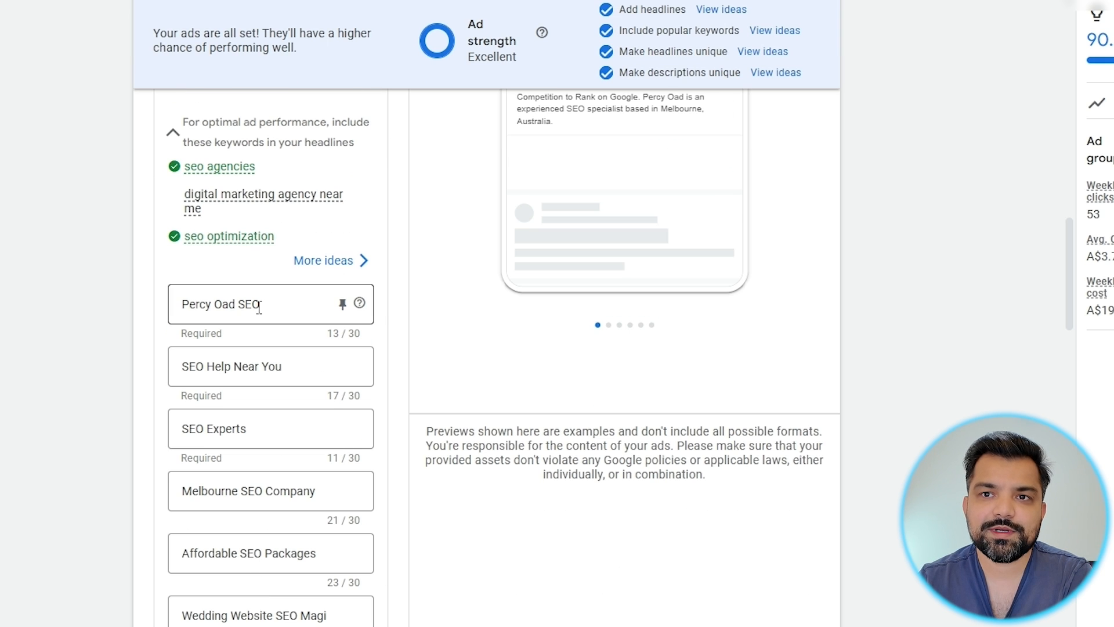
pyautogui.tripleClick(244, 367)
pyautogui.scroll(1, 243, 369)
pyautogui.scroll(3, 250, 376)
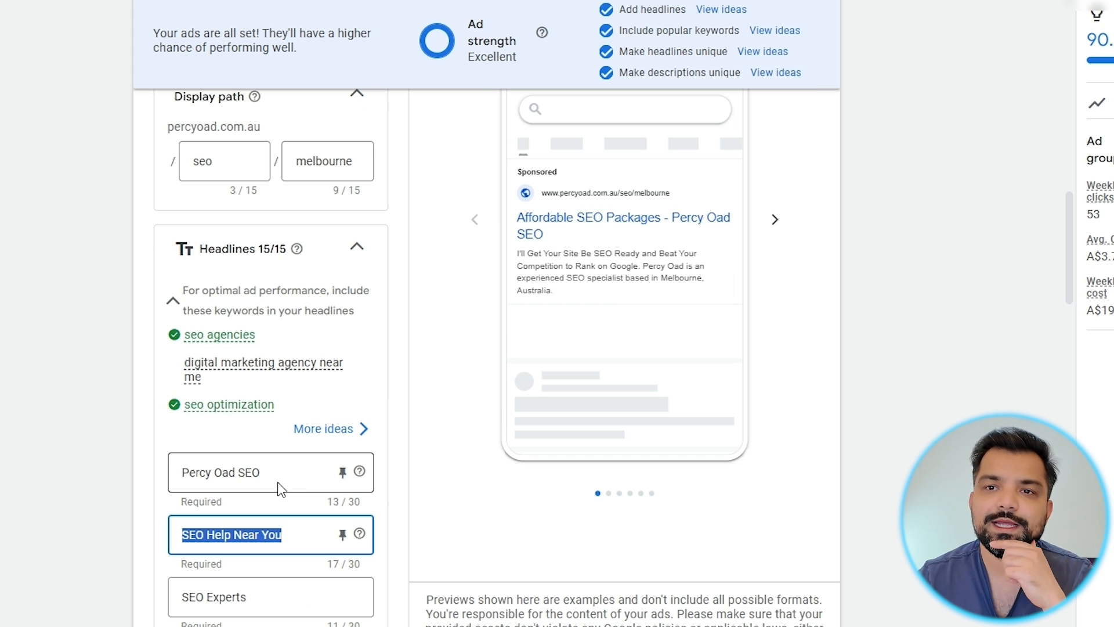
pyautogui.click(260, 475)
pyautogui.hotkey('ctrl', 'a')
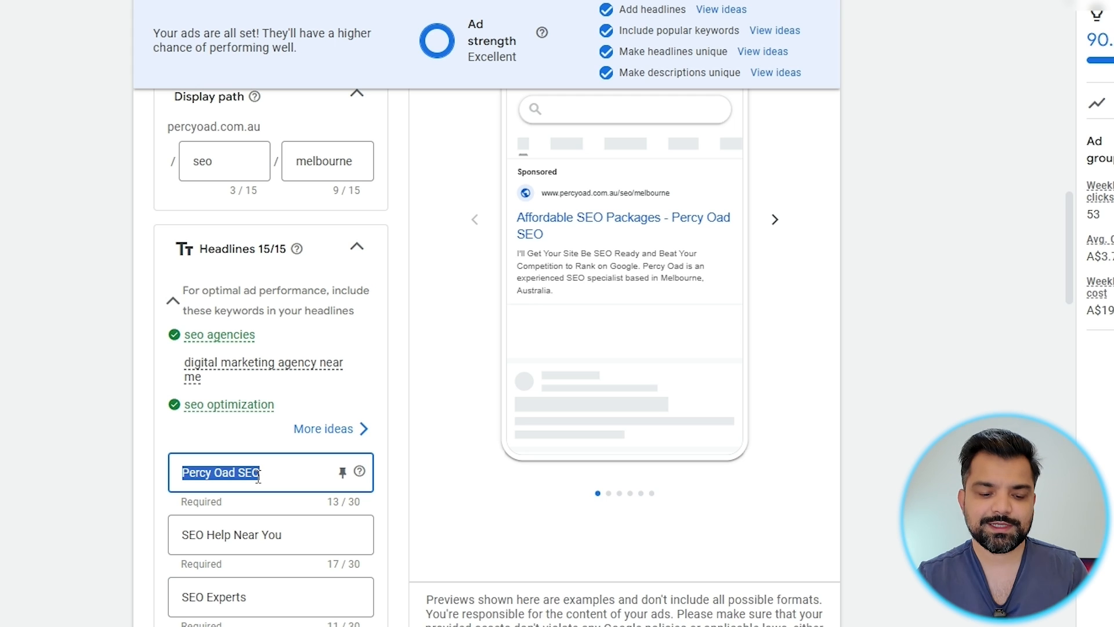
pyautogui.write('Best ')
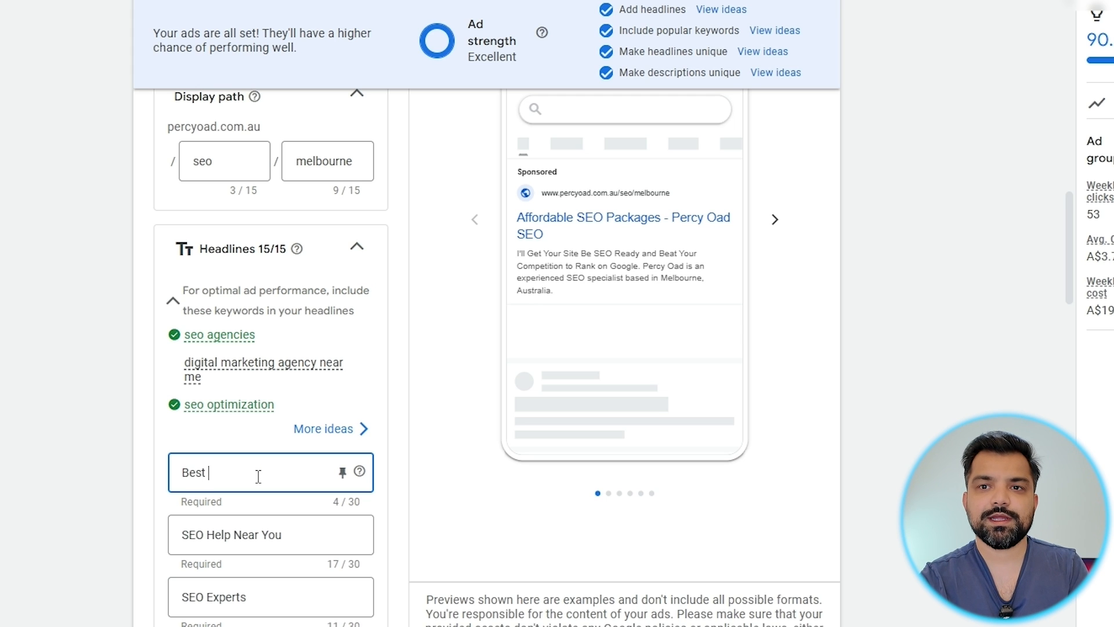
pyautogui.write('SEO Agency Melbourne')
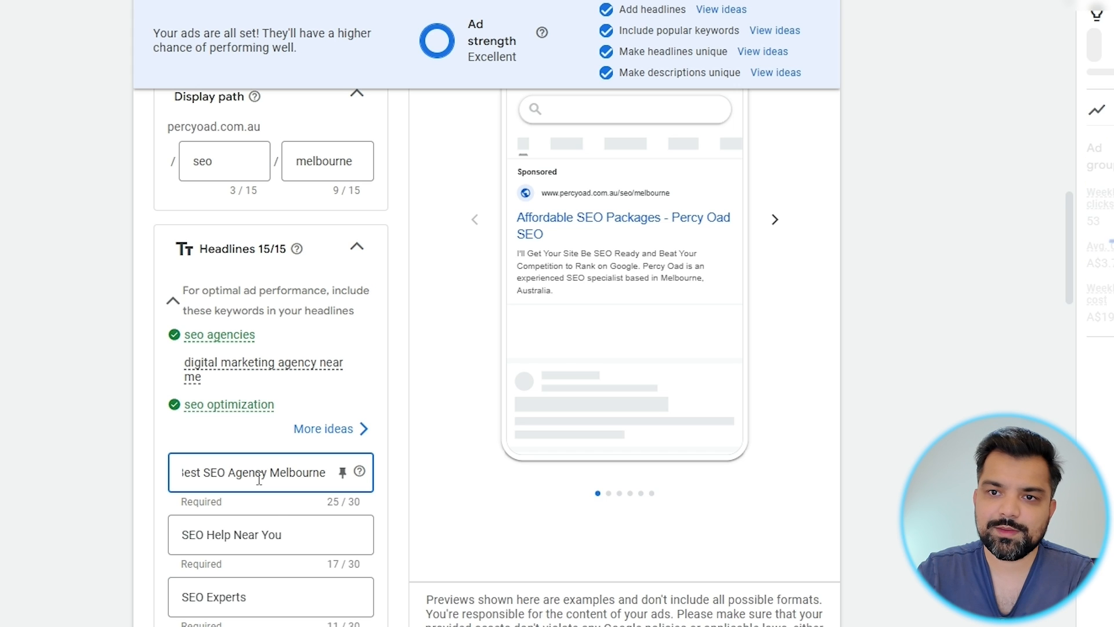
# Change the ad's second headline to "SEO Experts Near You" and the third headline to "Top SEO Agency".
pyautogui.doubleClick(216, 538)
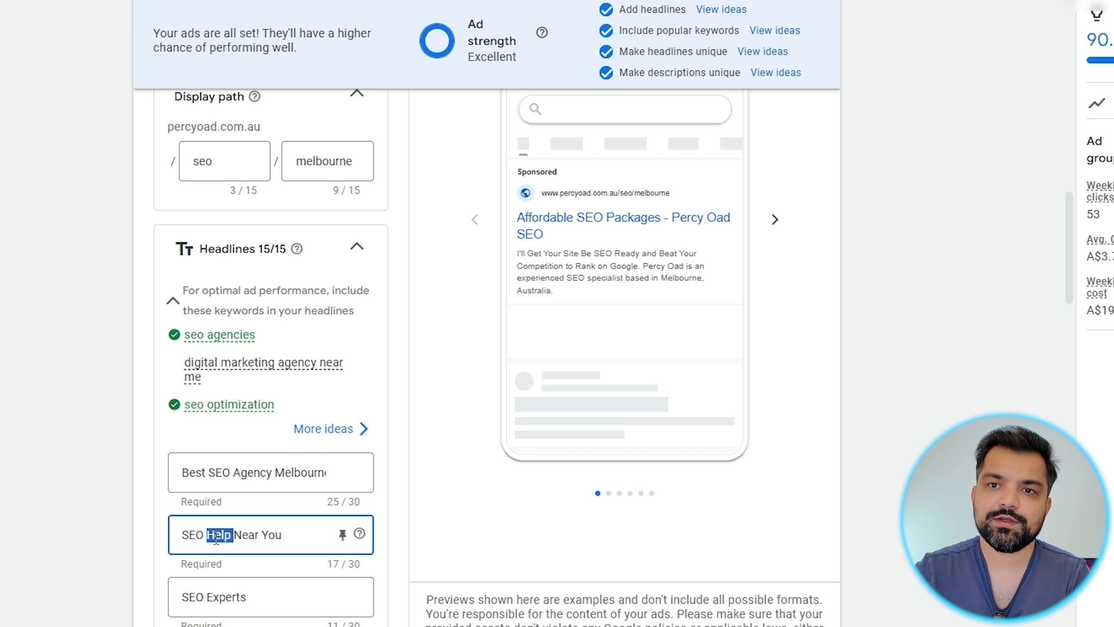
pyautogui.write('Experts')
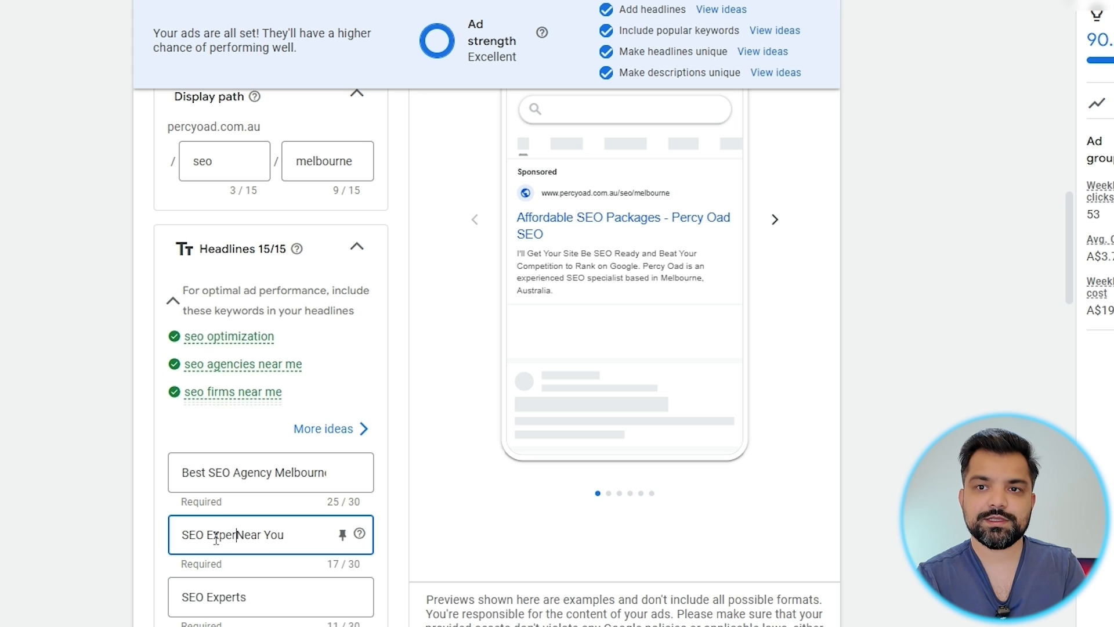
pyautogui.scroll(-2, 274, 537)
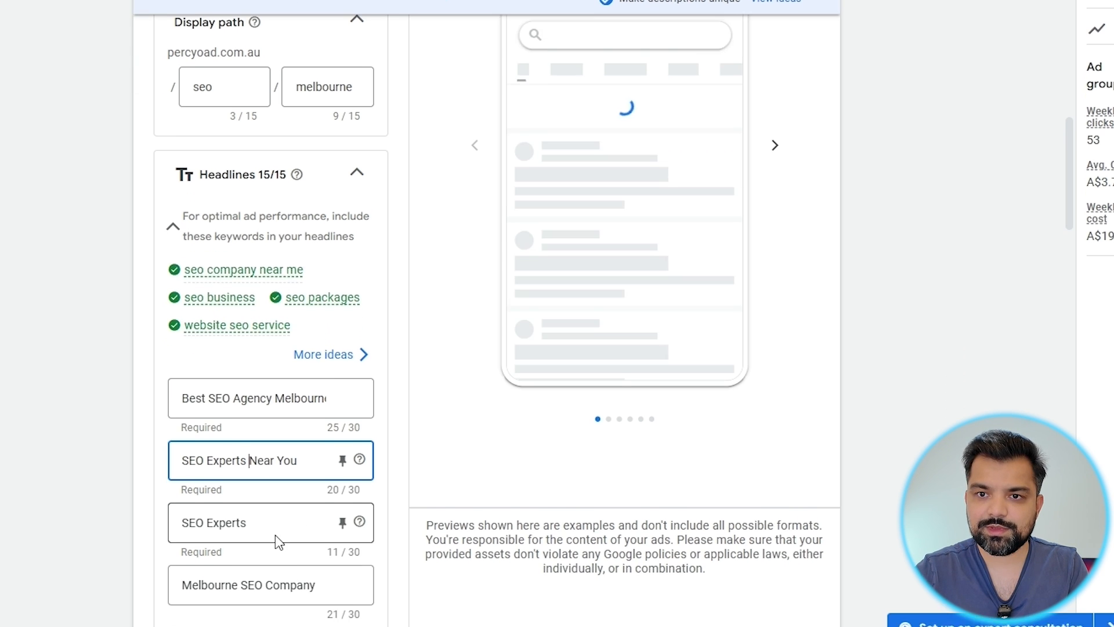
pyautogui.doubleClick(228, 475)
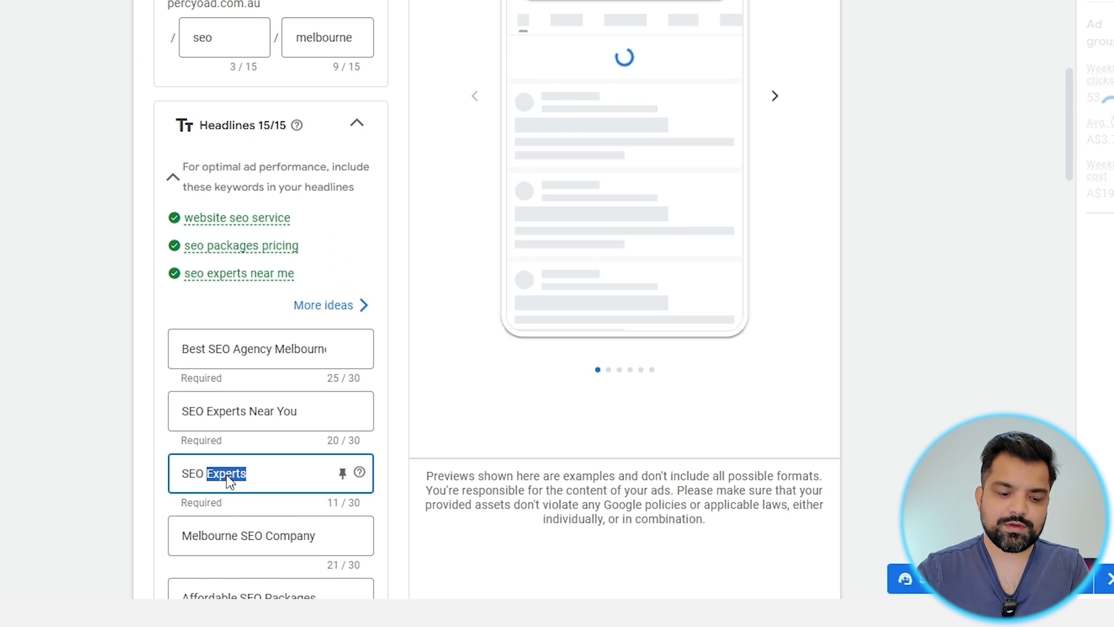
pyautogui.write('Agency')
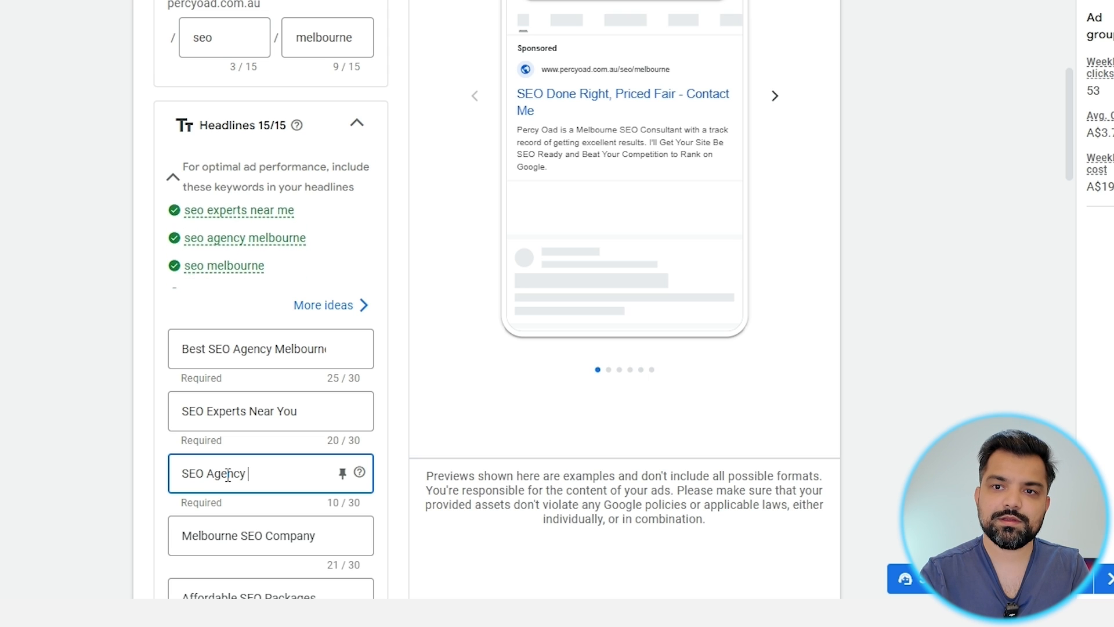
pyautogui.press('Home')
pyautogui.write('Top')
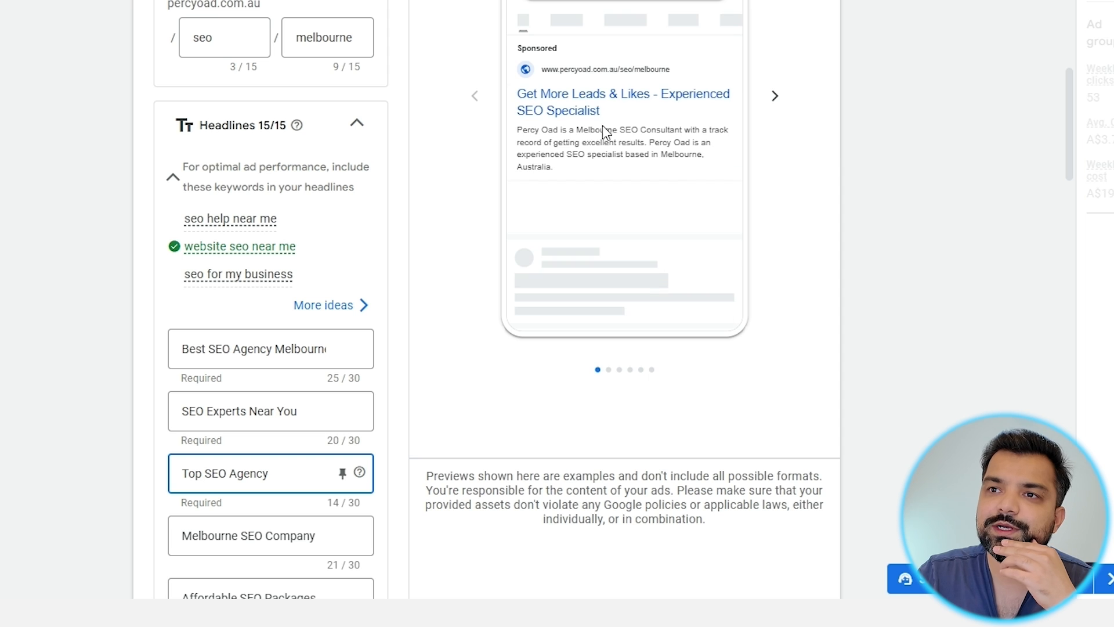
# Replace the sixth headline, the one about wedding website SEO, with "Percy Oad Consulting".
pyautogui.scroll(-4, 306, 366)
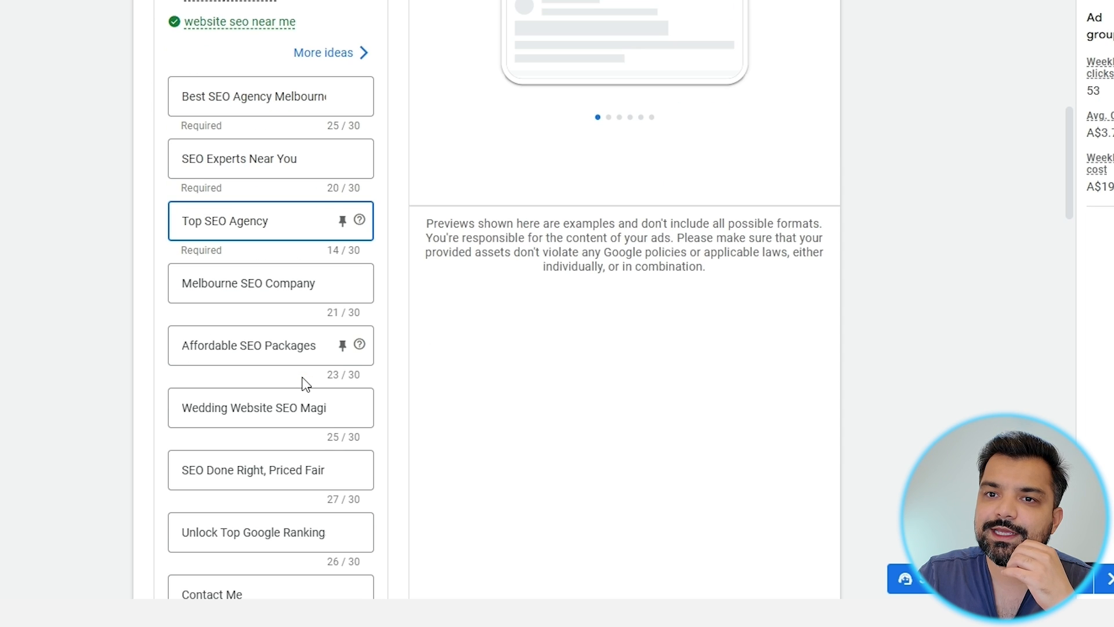
pyautogui.tripleClick(238, 407)
pyautogui.press('BackSpace')
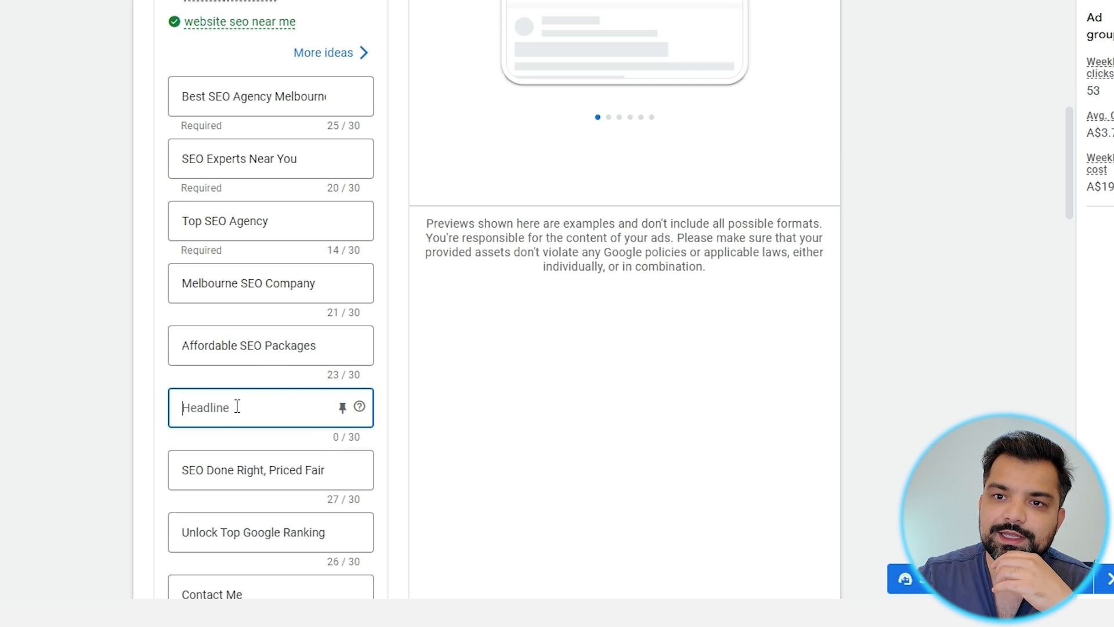
pyautogui.write('Percy Oad Consulting')
# Review the remaining headlines and replace the "Contact Me" headline with "Get Free Quote".
pyautogui.scroll(-5, 392, 282)
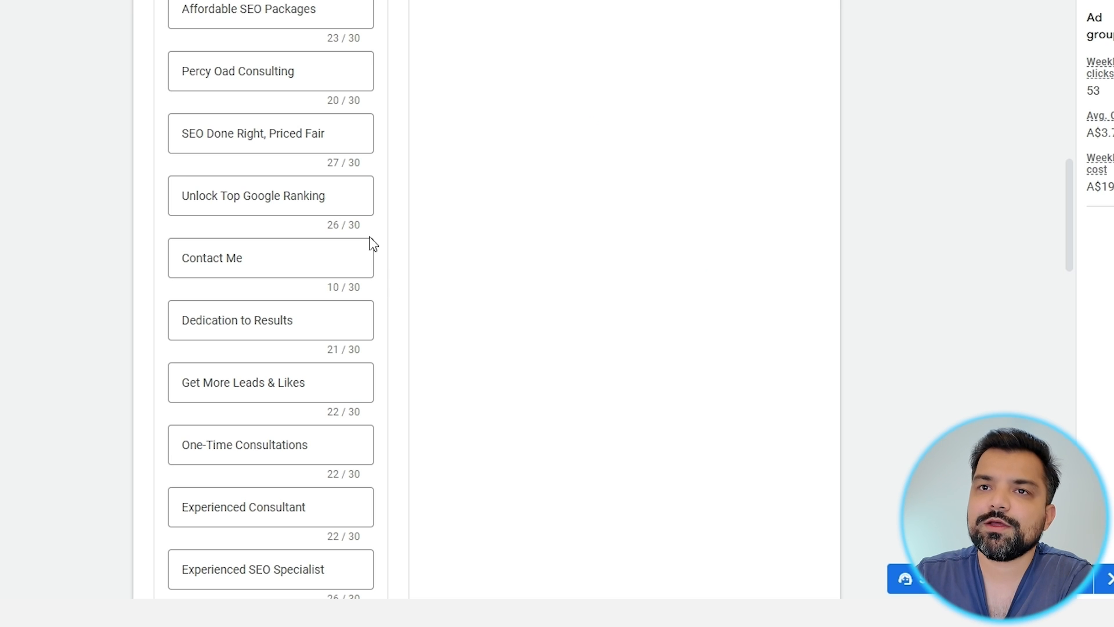
pyautogui.scroll(-5, 285, 103)
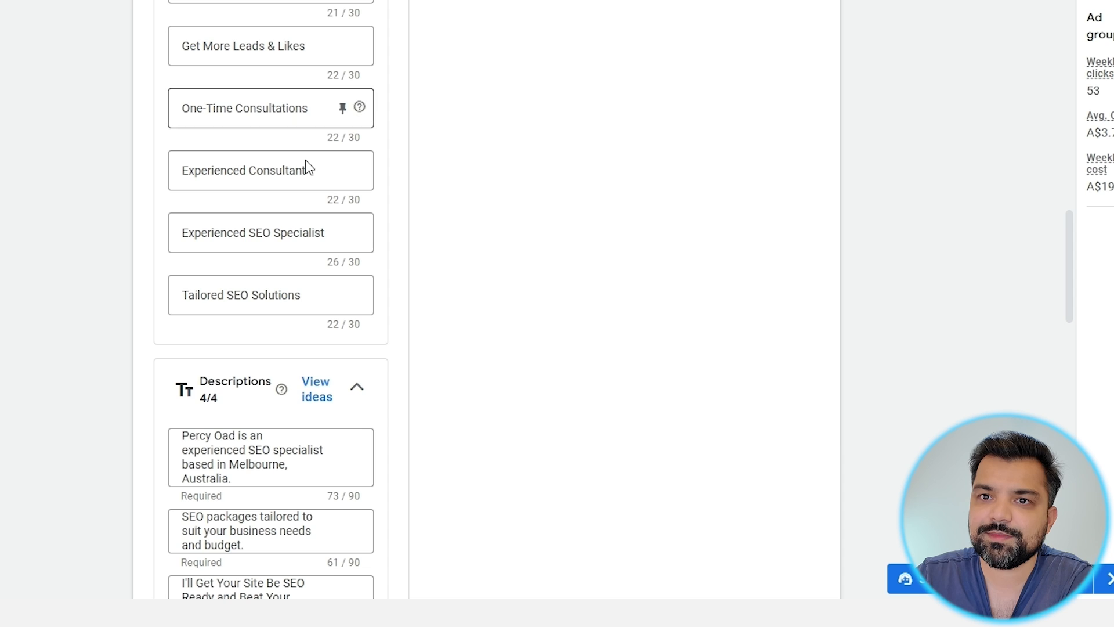
pyautogui.scroll(1, 301, 191)
pyautogui.scroll(7, 241, 377)
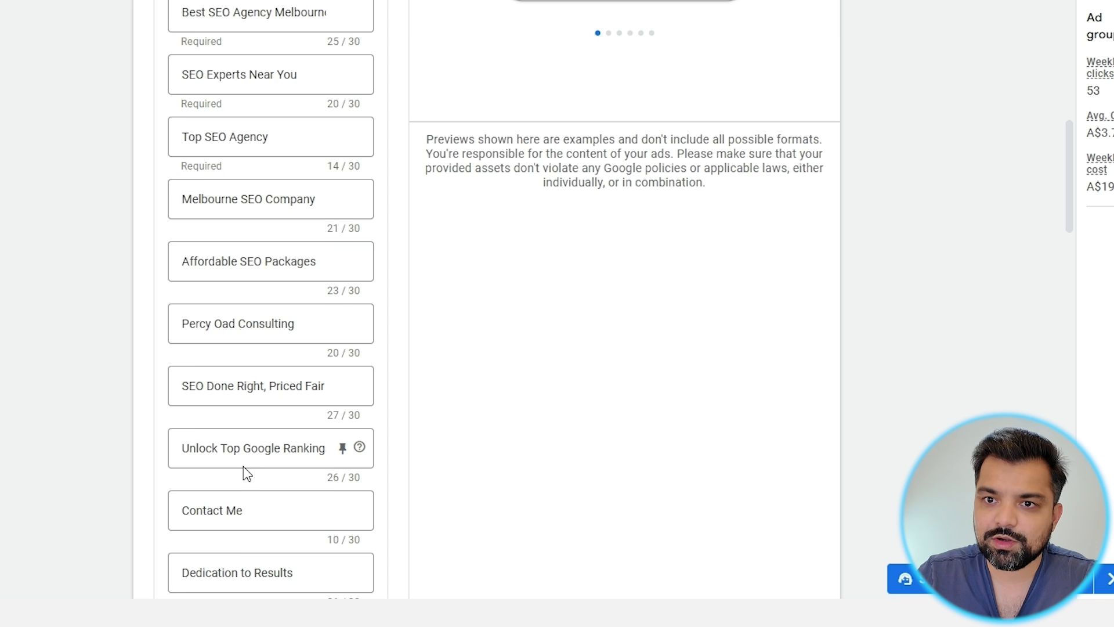
pyautogui.scroll(-1, 244, 467)
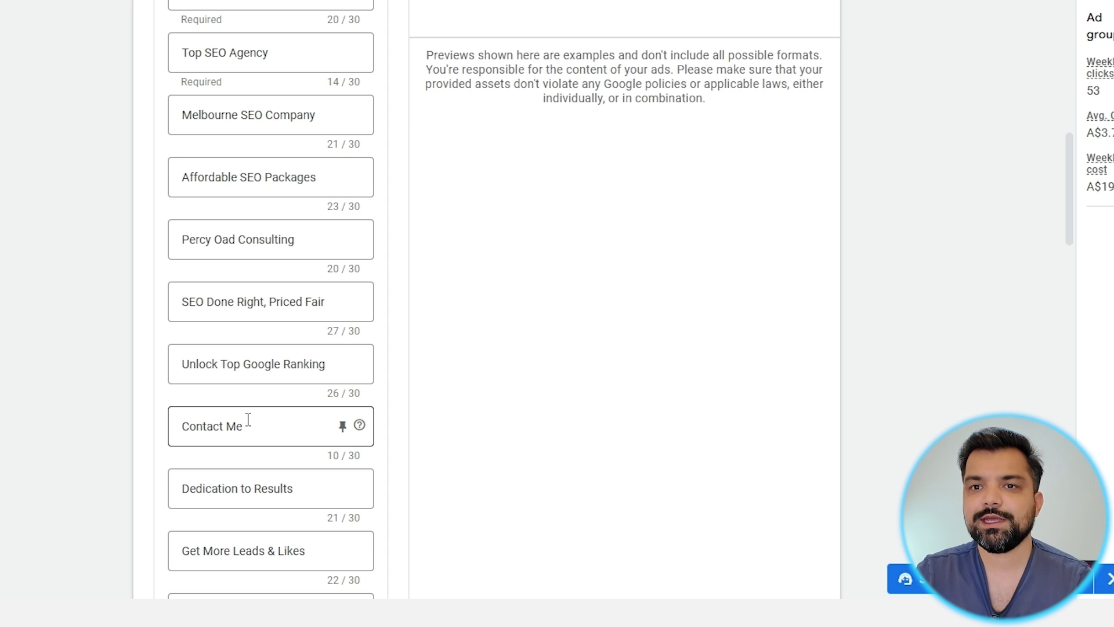
pyautogui.rightClick(248, 420)
pyautogui.hotkey('ctrl', 'a')
pyautogui.press('BackSpace')
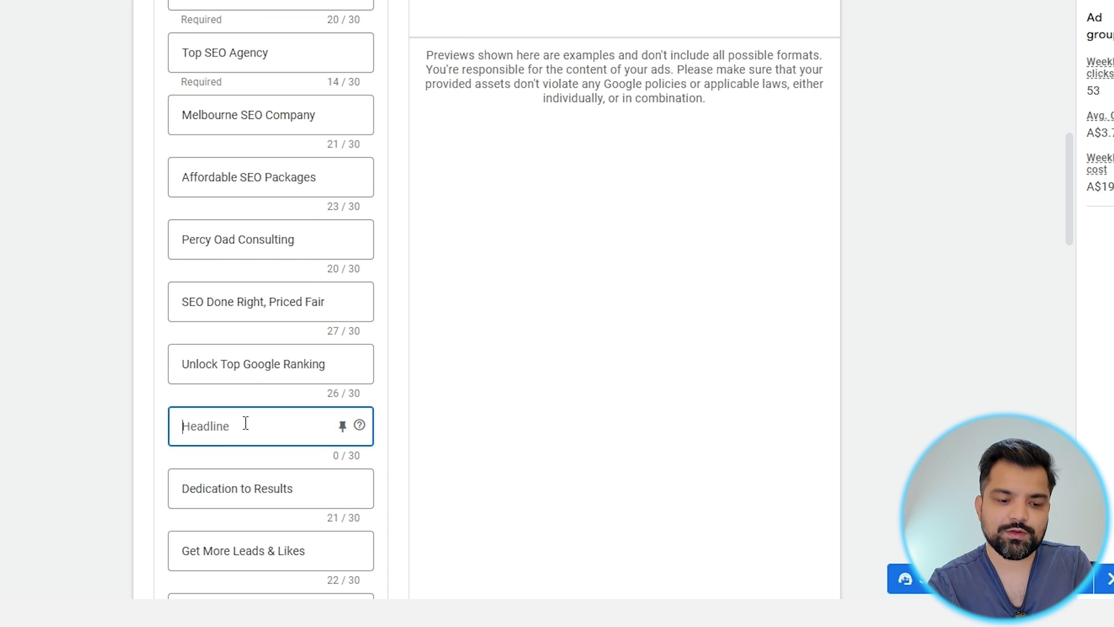
pyautogui.write('Get Free Quote')
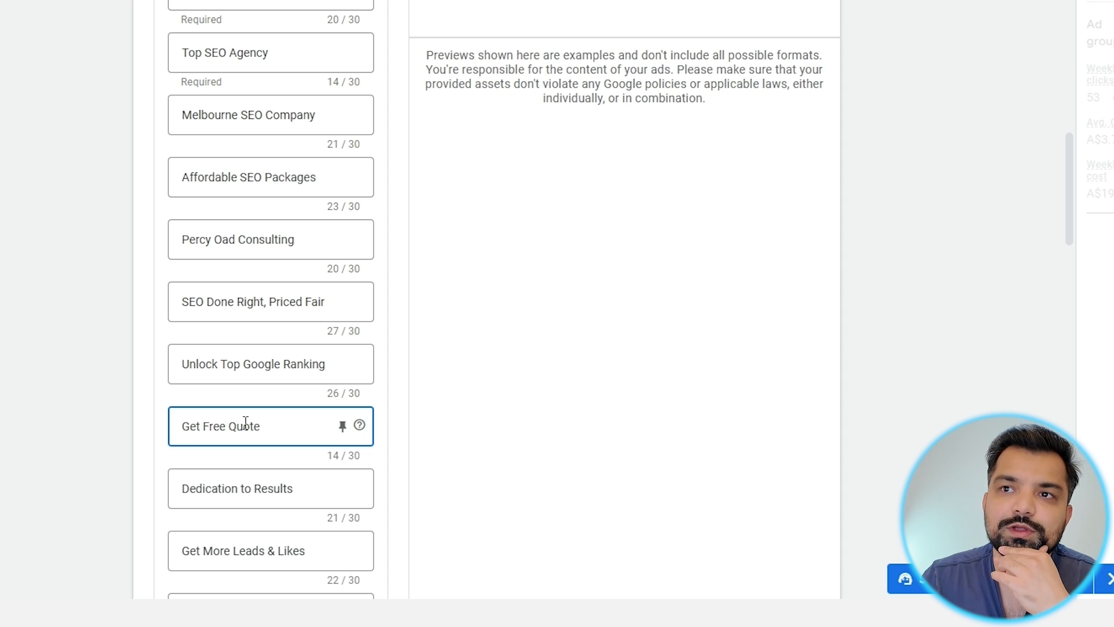
# Review all the ad's headlines and the four descriptions, checking them against the ad preview.
pyautogui.scroll(9, 650, 71)
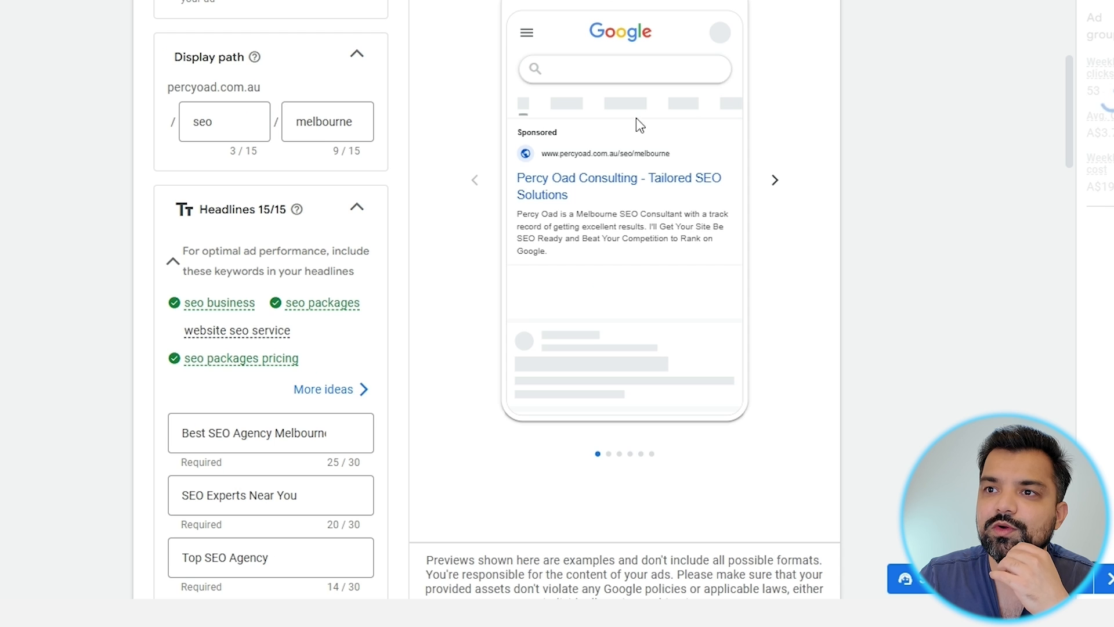
pyautogui.scroll(-7, 501, 365)
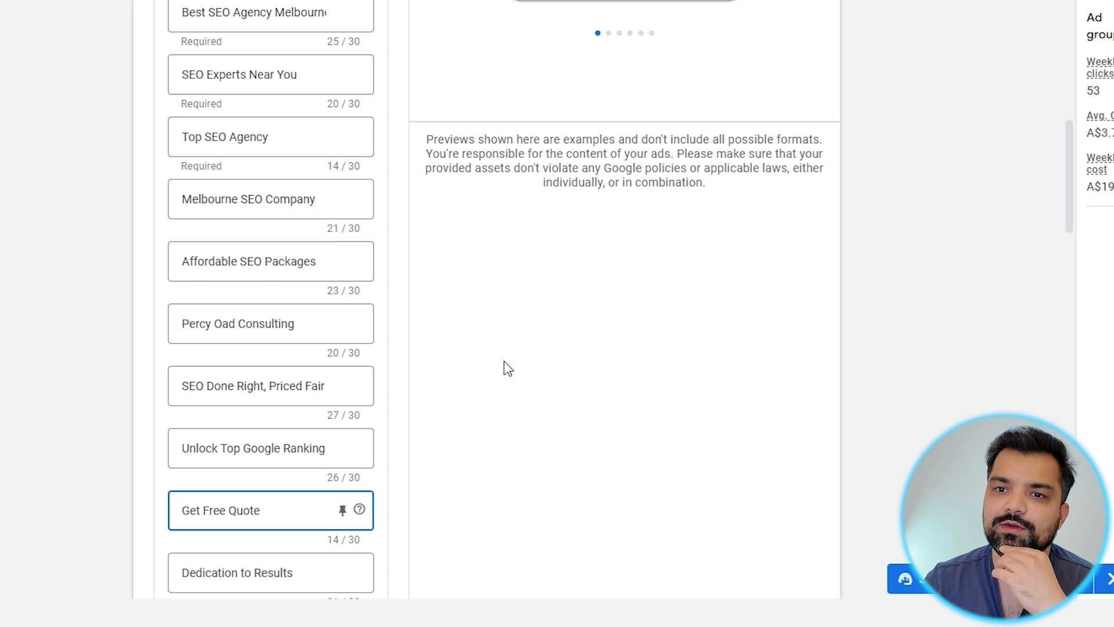
pyautogui.scroll(-3, 498, 377)
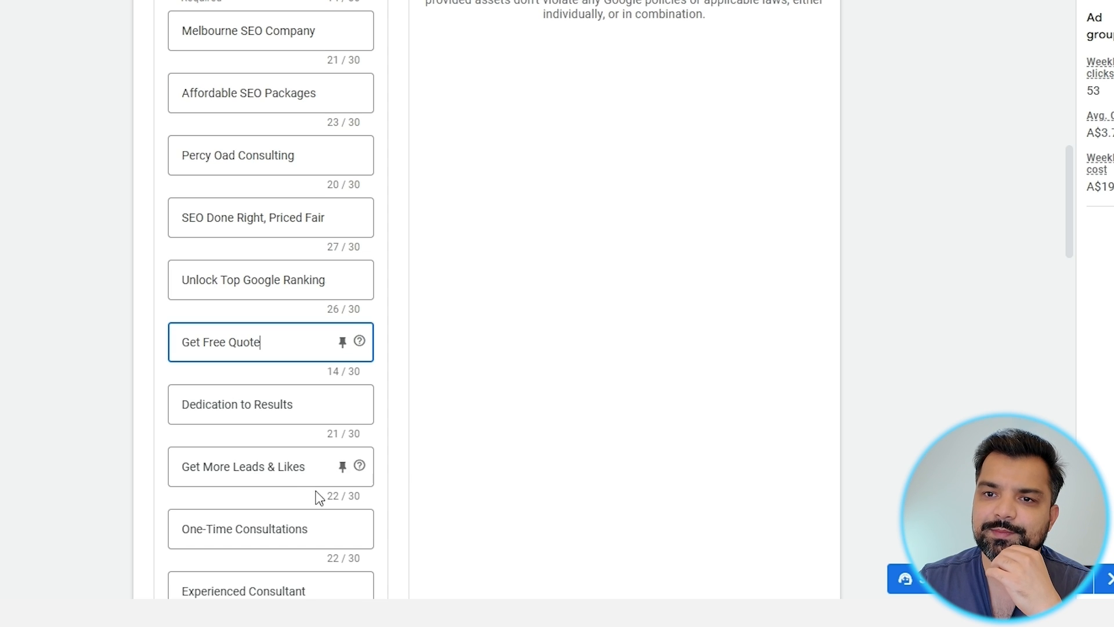
pyautogui.scroll(-3, 274, 406)
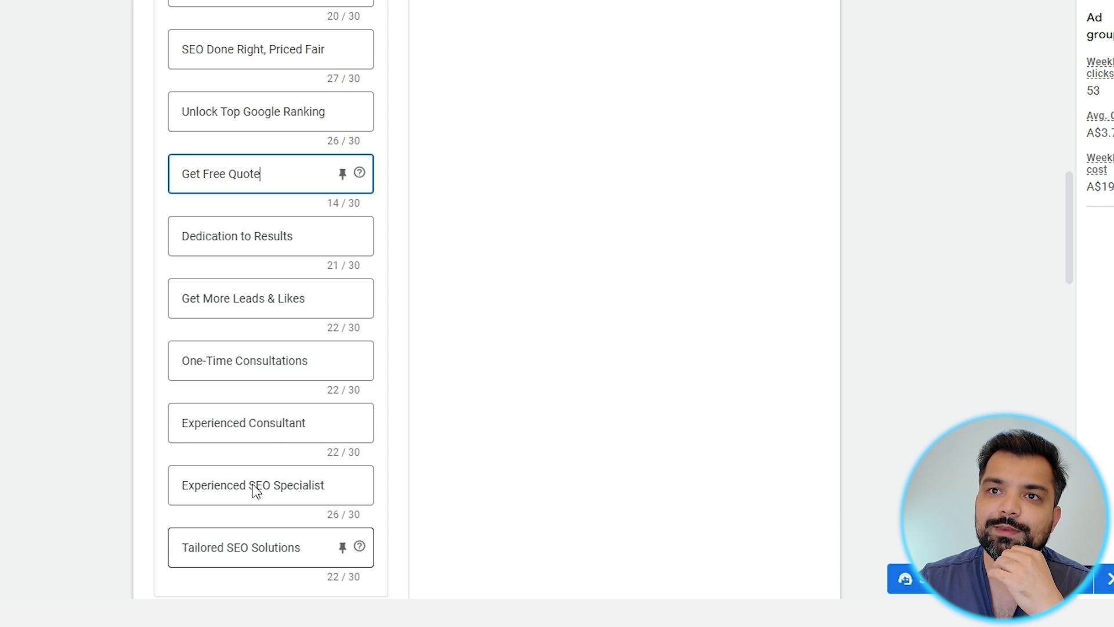
pyautogui.scroll(6, 256, 489)
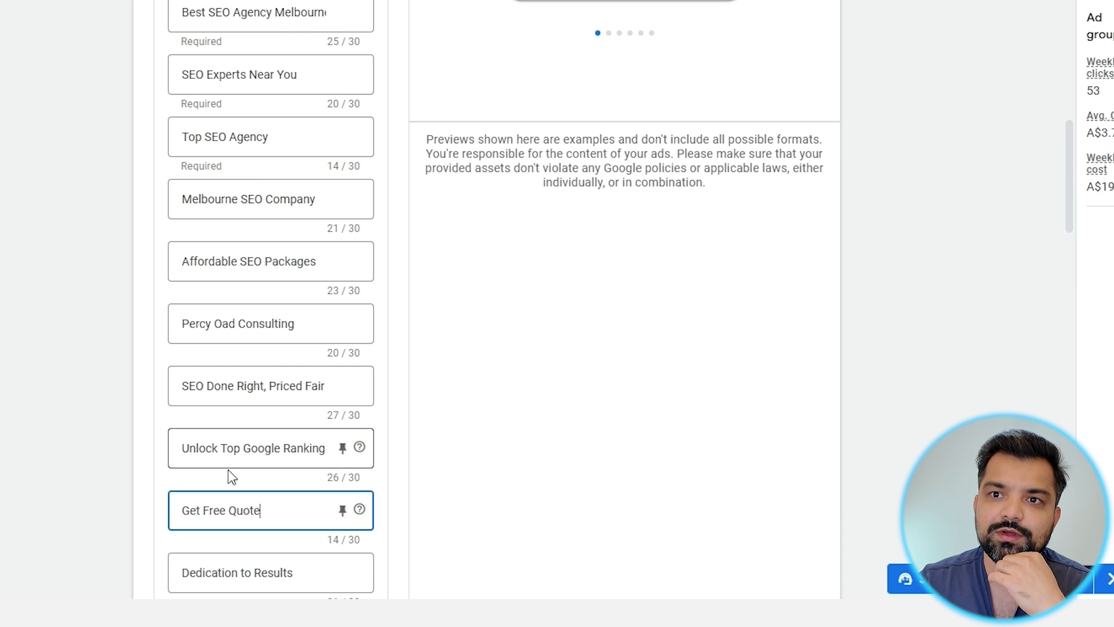
pyautogui.scroll(-12, 303, 376)
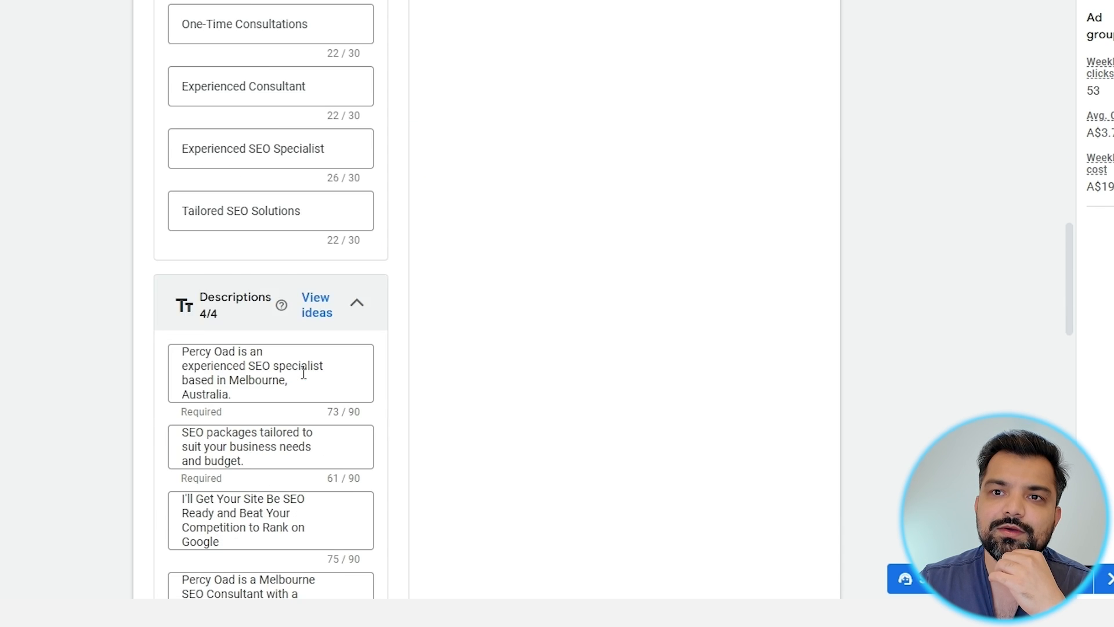
pyautogui.scroll(-3, 303, 374)
pyautogui.scroll(2, 303, 371)
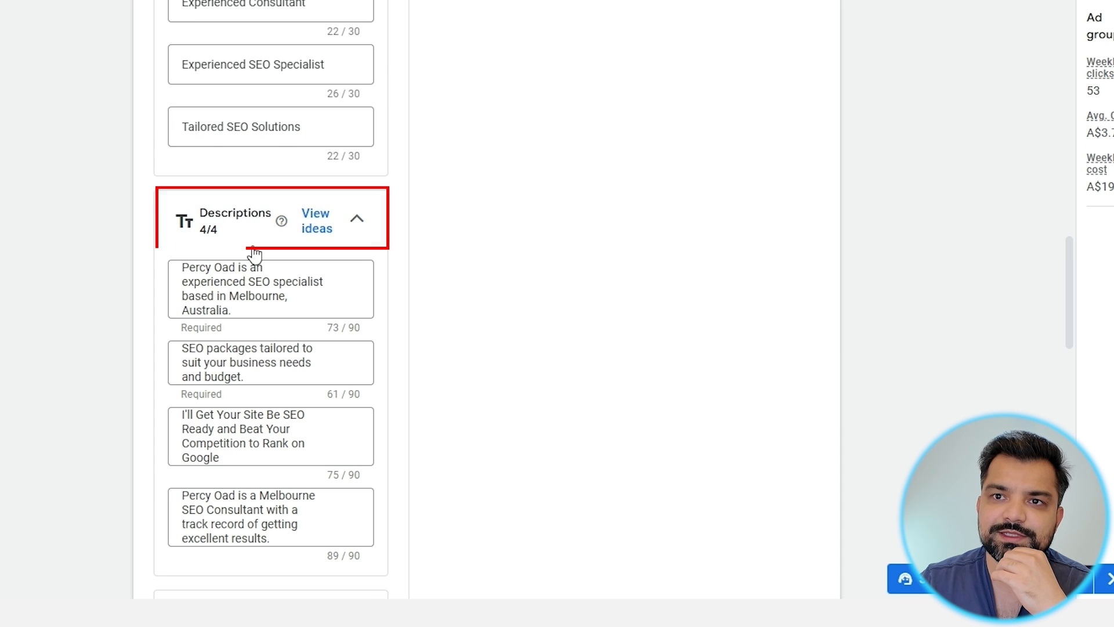
pyautogui.scroll(10, 267, 237)
pyautogui.scroll(7, 270, 234)
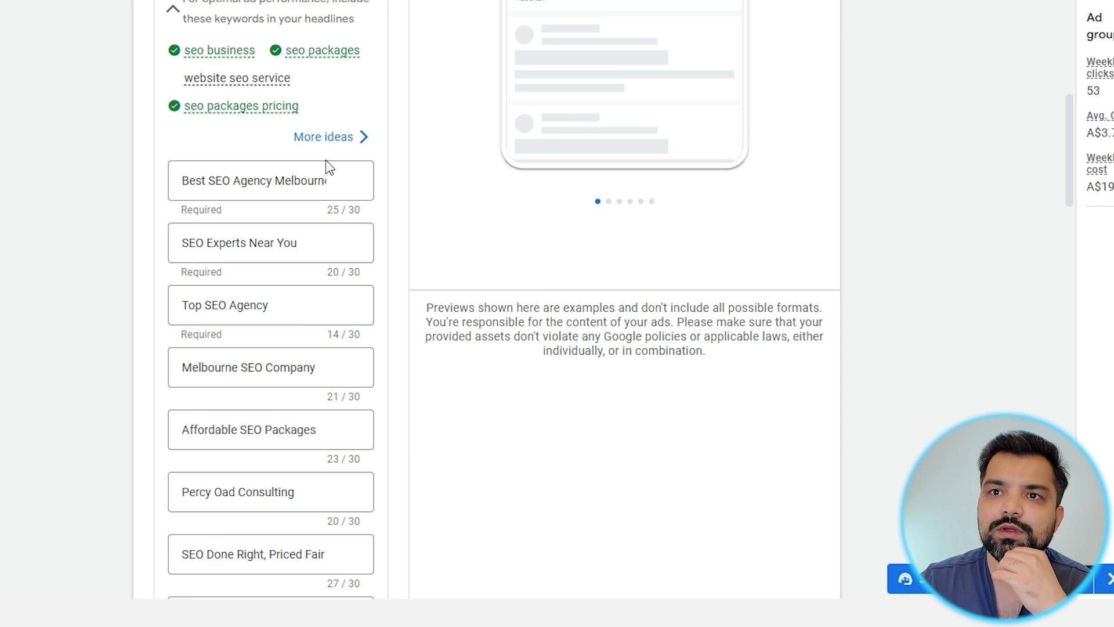
# Compare the headline list with the ad preview, leaving the Headlines section collapsed.
pyautogui.click(355, 129)
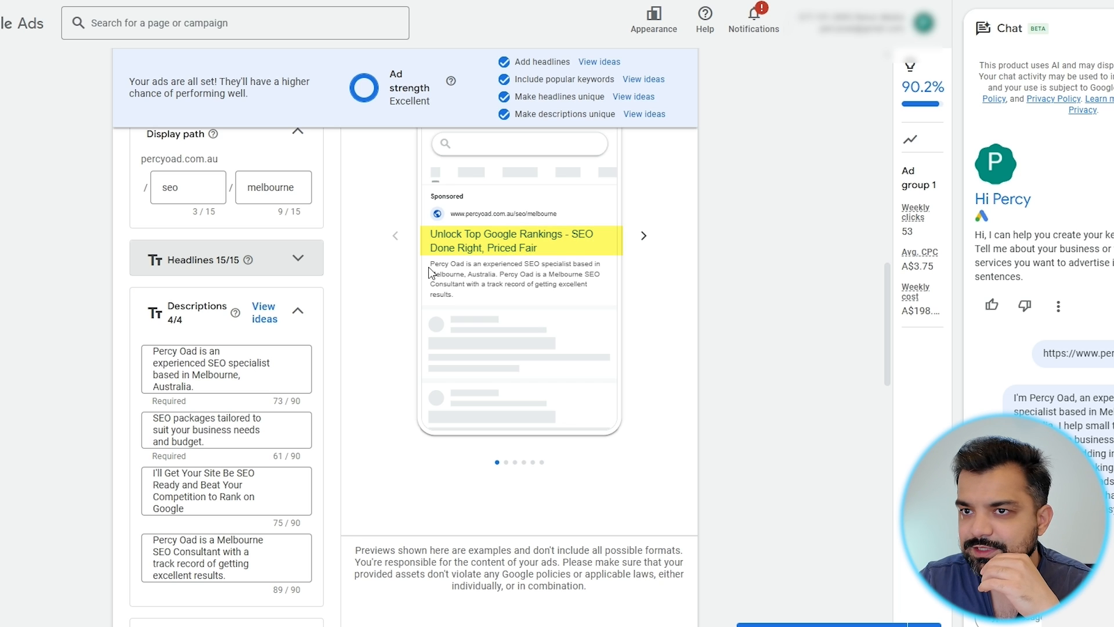
pyautogui.click(298, 262)
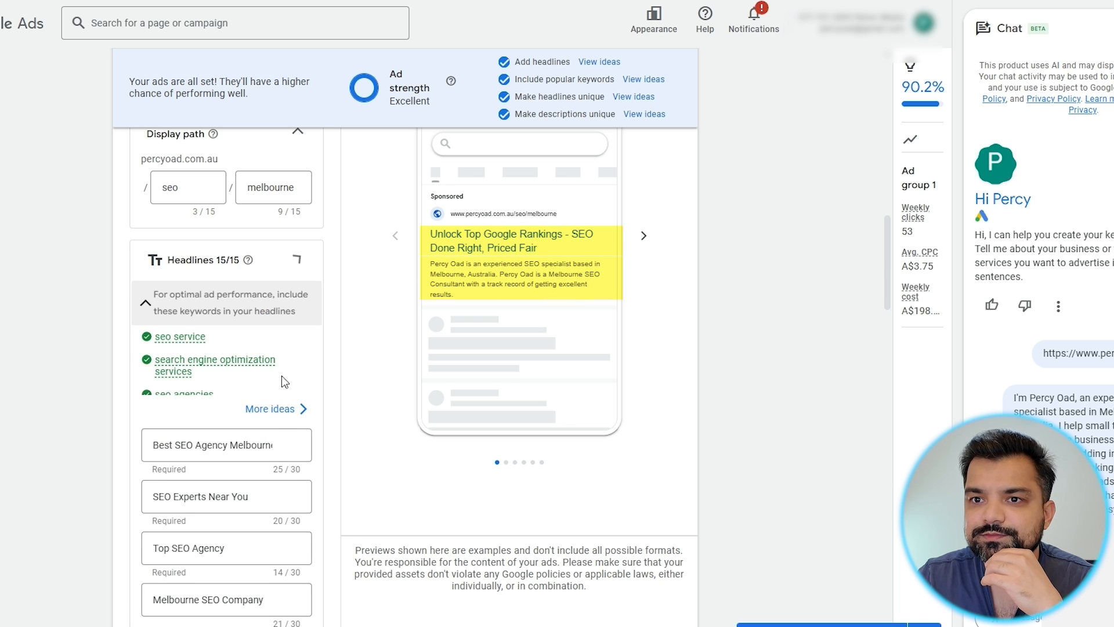
pyautogui.click(291, 473)
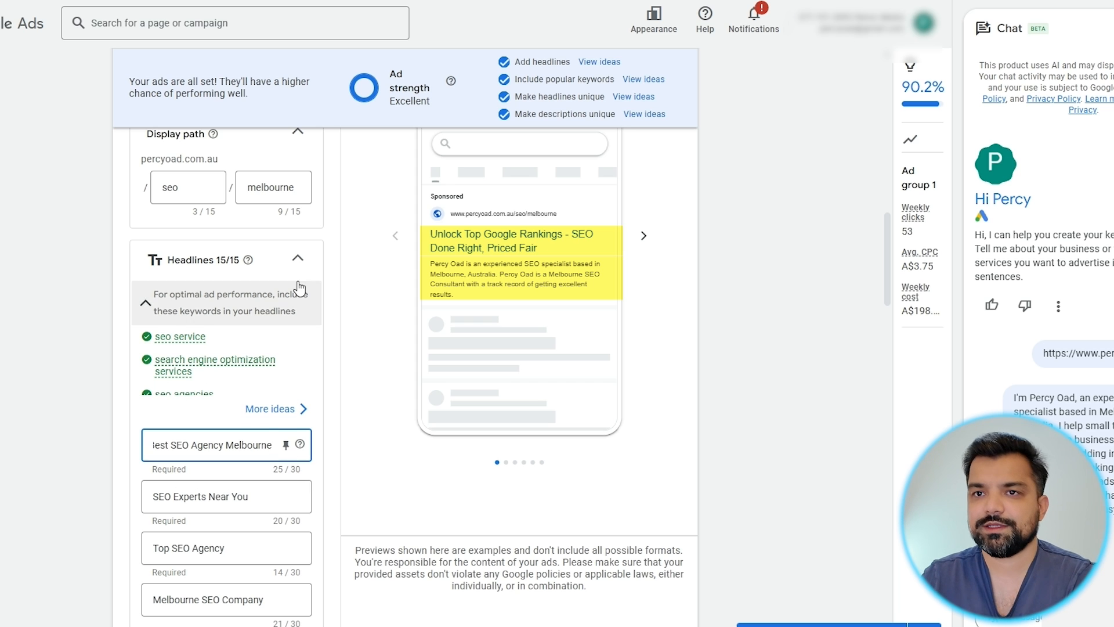
pyautogui.click(297, 258)
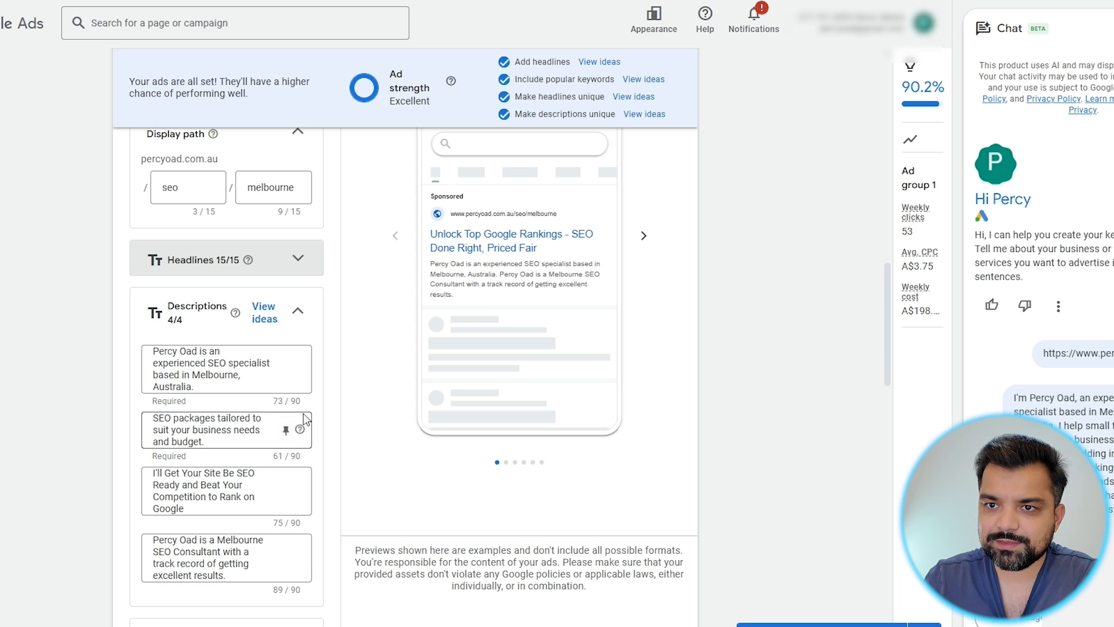
# Insert "'s team are" directly after the business owner's name in the ad's first description.
pyautogui.click(295, 388)
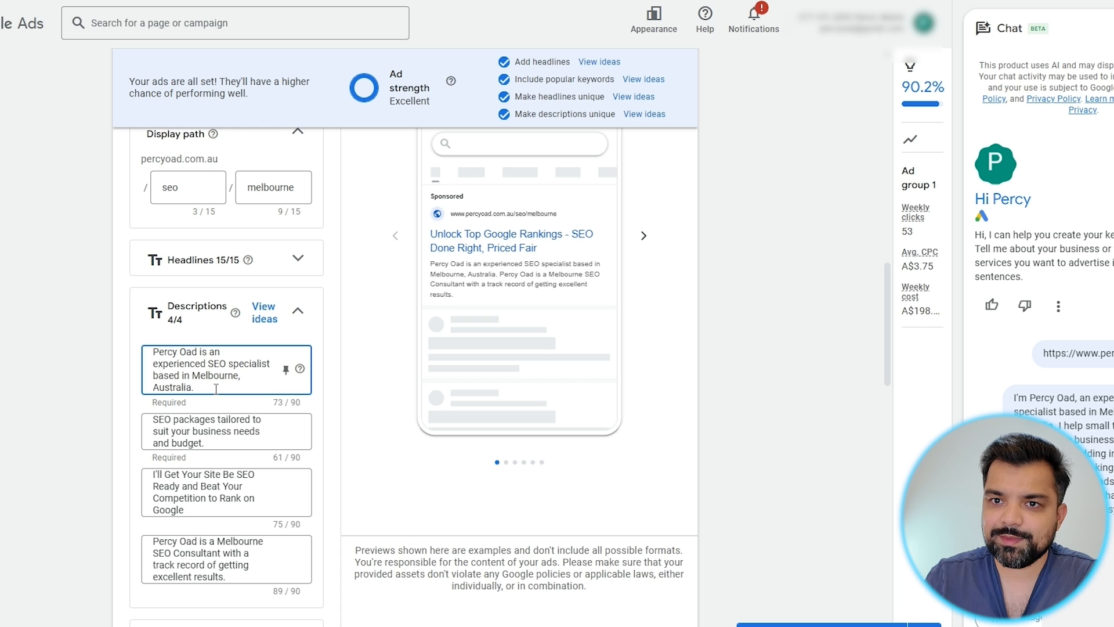
pyautogui.moveTo(216, 388); pyautogui.dragTo(163, 351)
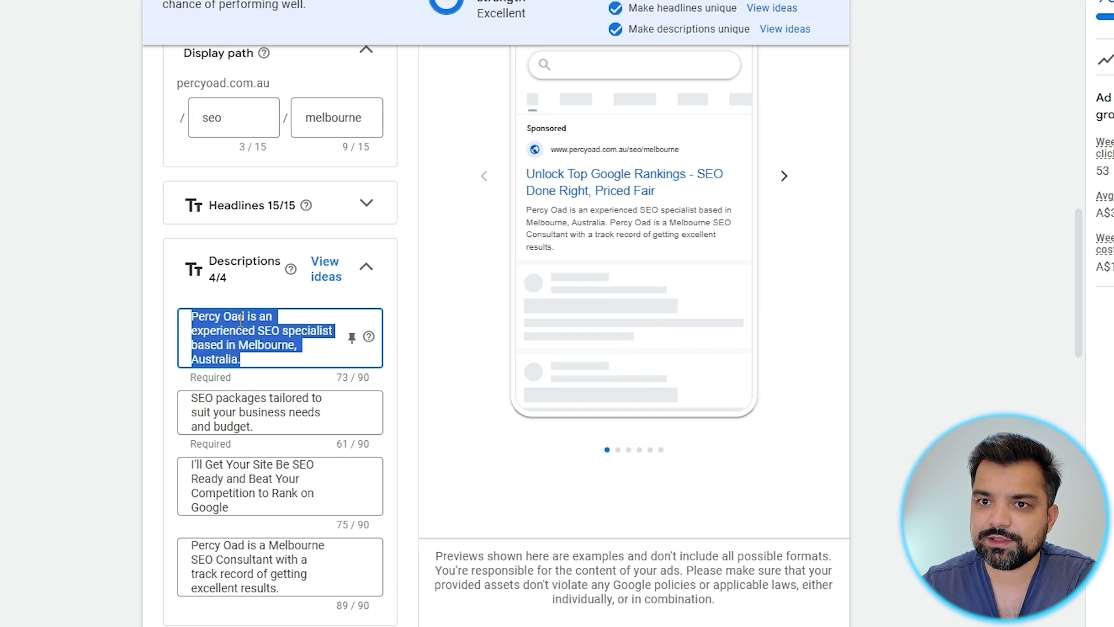
pyautogui.click(241, 321)
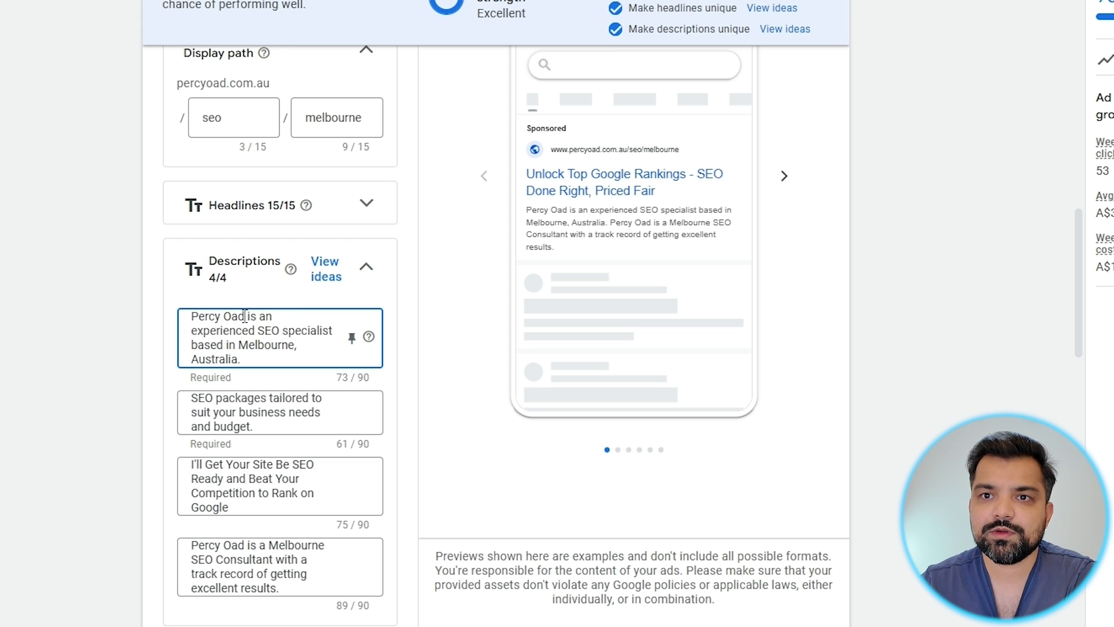
pyautogui.write("'s team of")
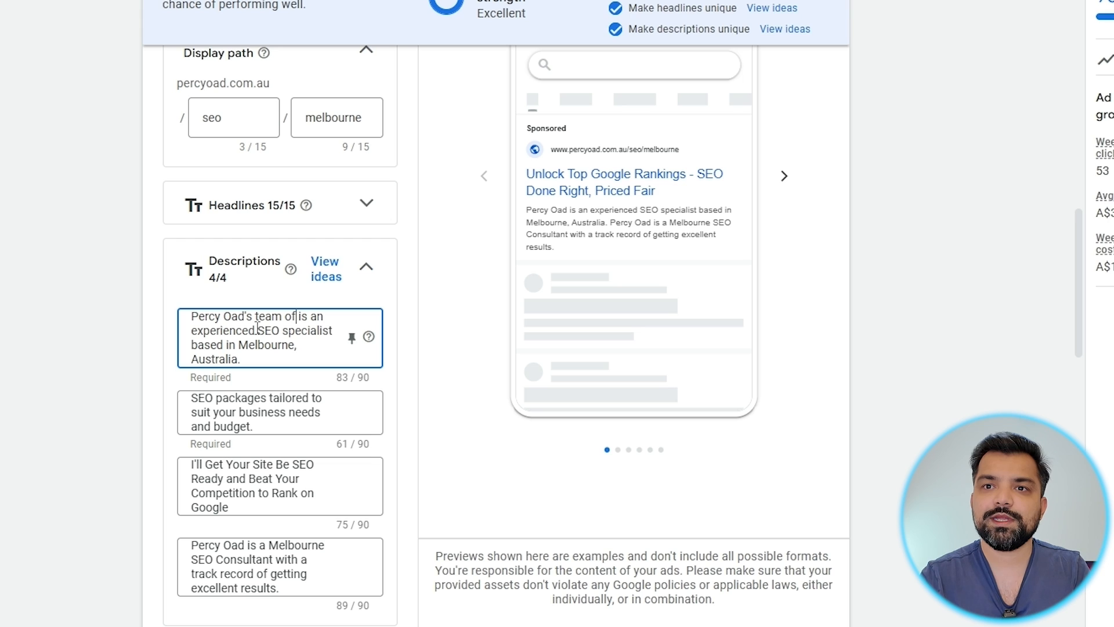
pyautogui.press('BackSpace')
pyautogui.press('BackSpace')
pyautogui.press('BackSpace')
pyautogui.write('are')
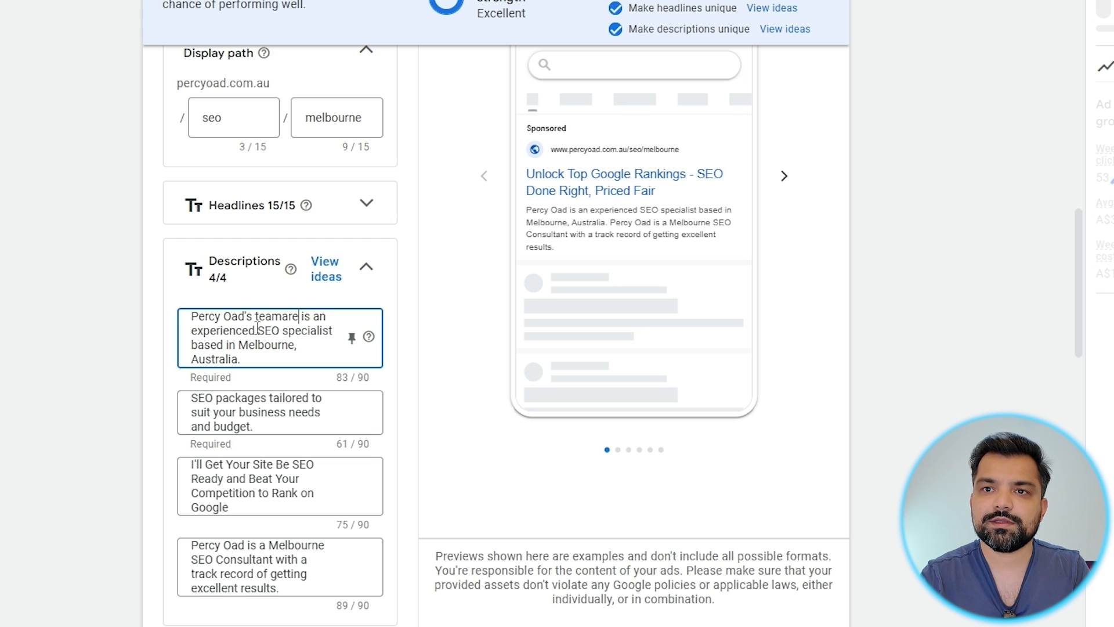
pyautogui.press('Left')
pyautogui.press('Left')
pyautogui.press('Left')
pyautogui.press('Right')
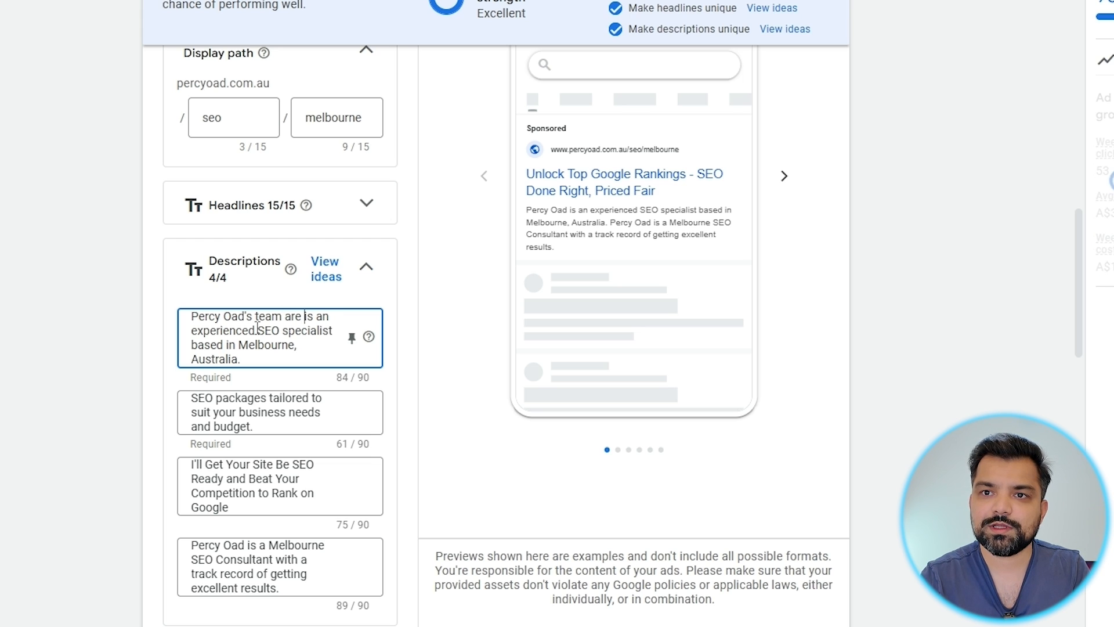
# Remove "is an" from the first description and change "specialist" to "specialists".
pyautogui.hotkey('shift', 'Right')
pyautogui.hotkey('shift', 'Right')
pyautogui.hotkey('shift', 'Right')
pyautogui.hotkey('shift', 'Right')
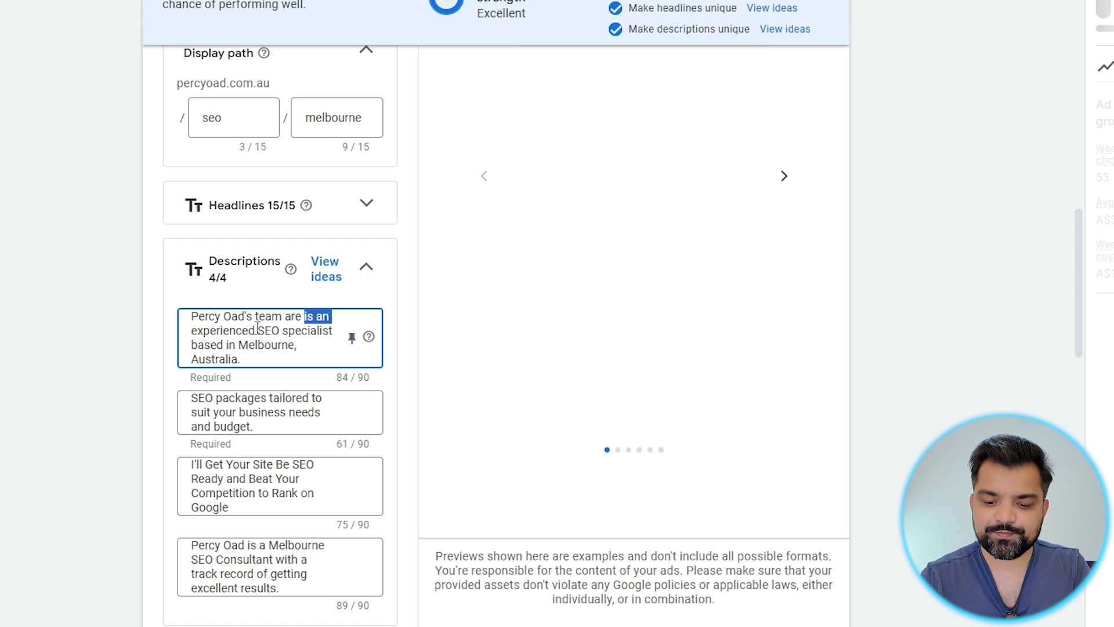
pyautogui.press('BackSpace')
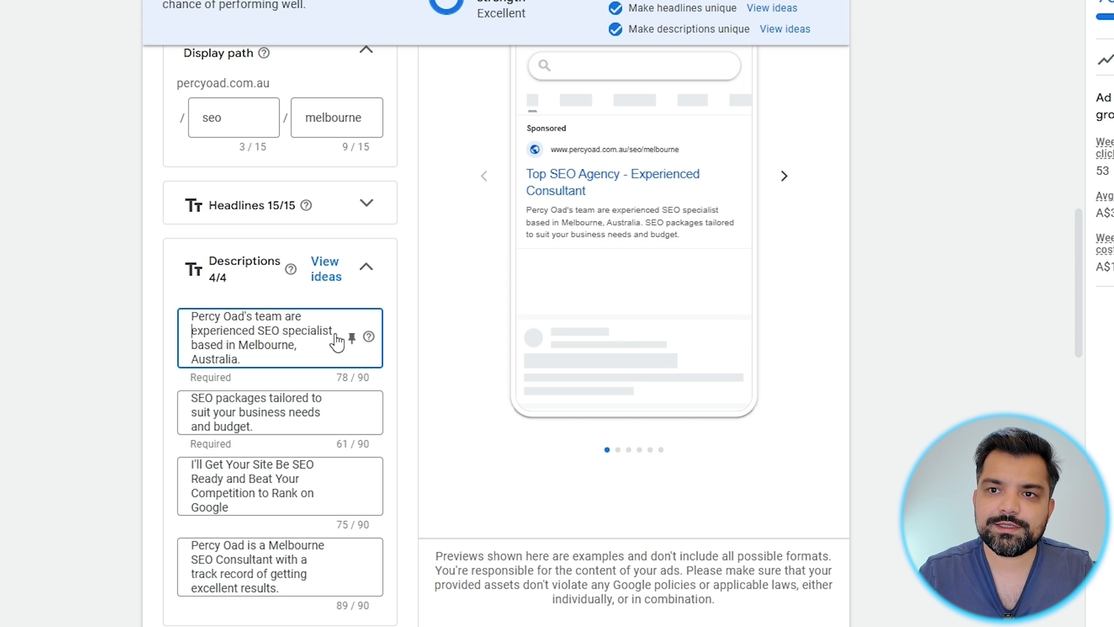
pyautogui.write('s')
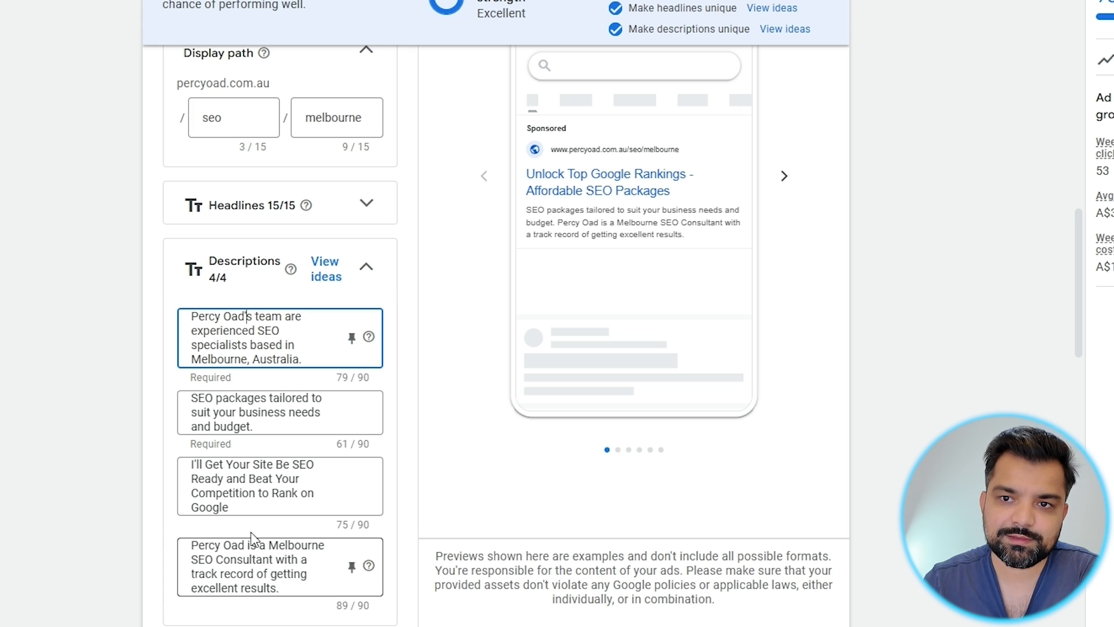
# Start adding images to the campaign and search the free stock images for "seo".
pyautogui.scroll(-3, 284, 441)
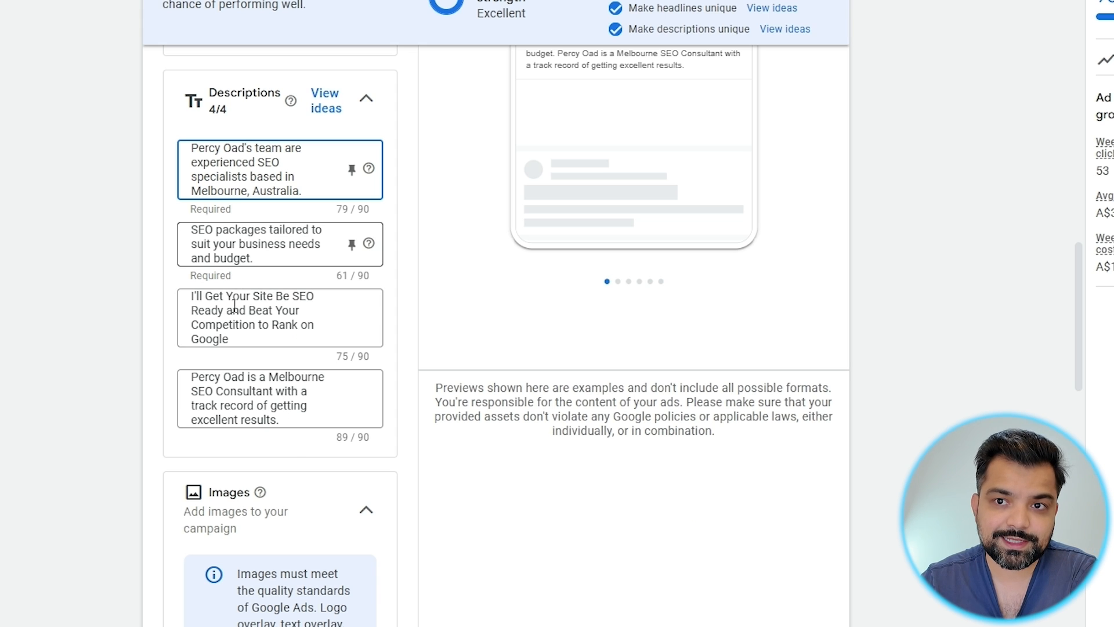
pyautogui.scroll(-4, 231, 471)
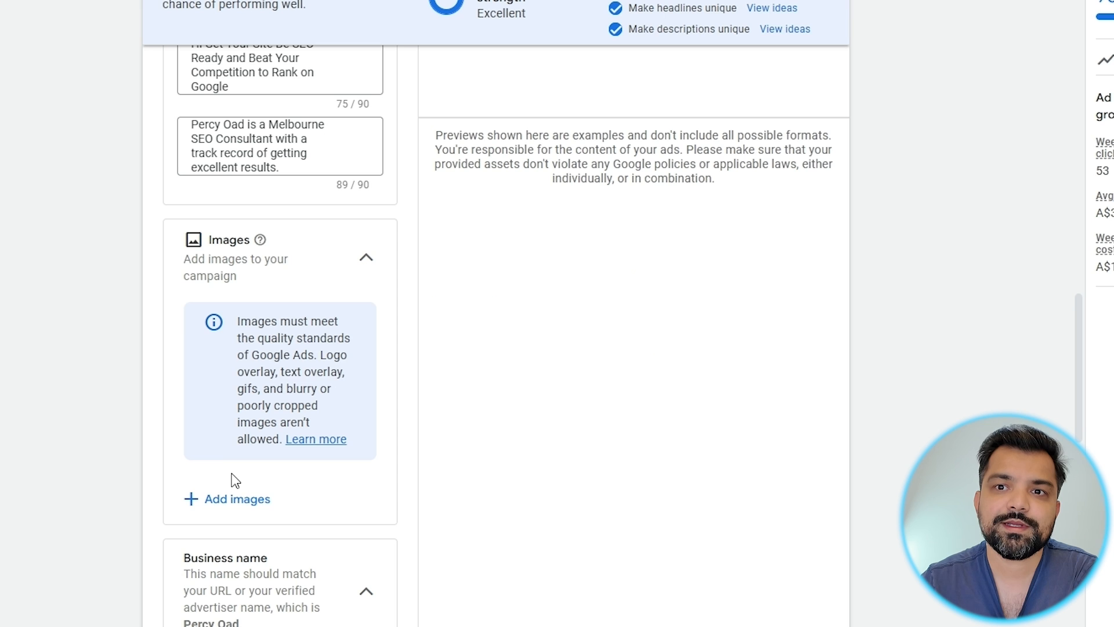
pyautogui.click(227, 510)
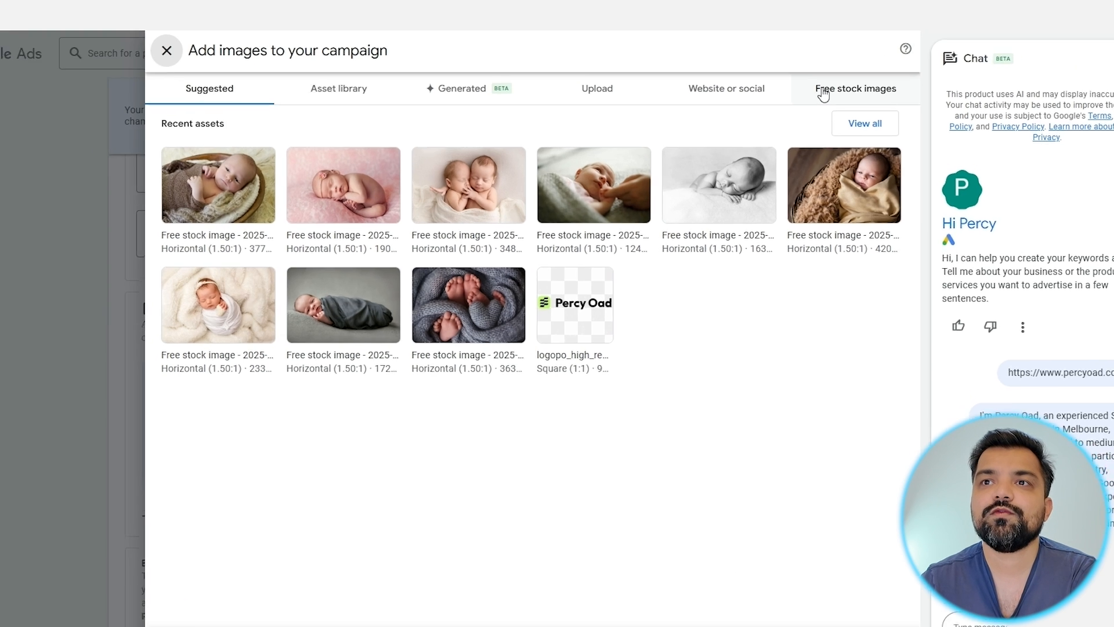
pyautogui.click(823, 93)
pyautogui.click(237, 173)
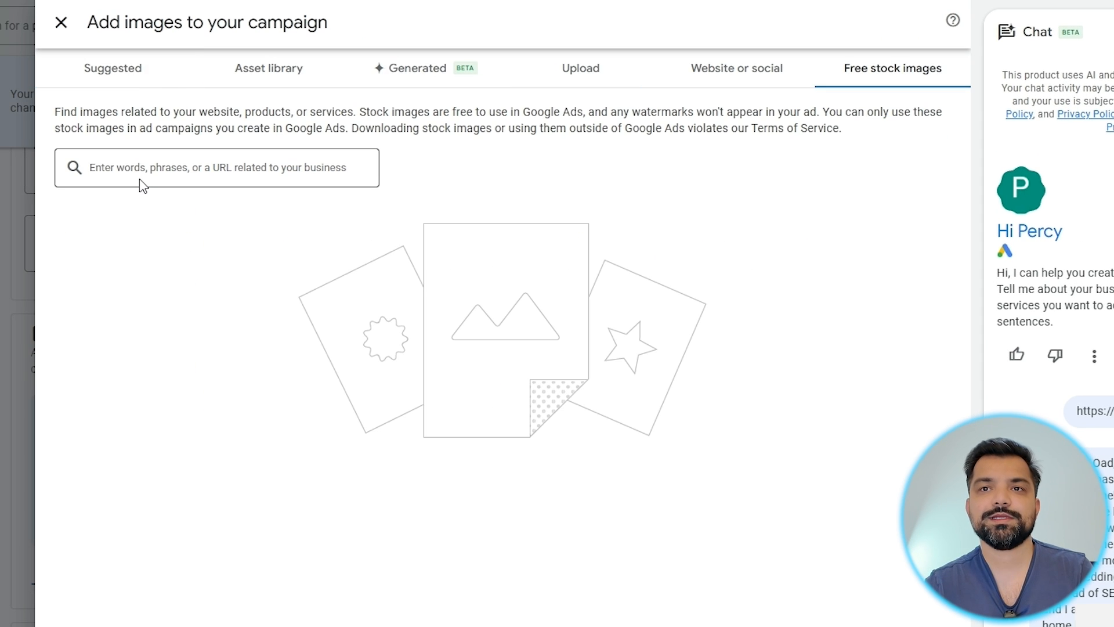
pyautogui.write('seo')
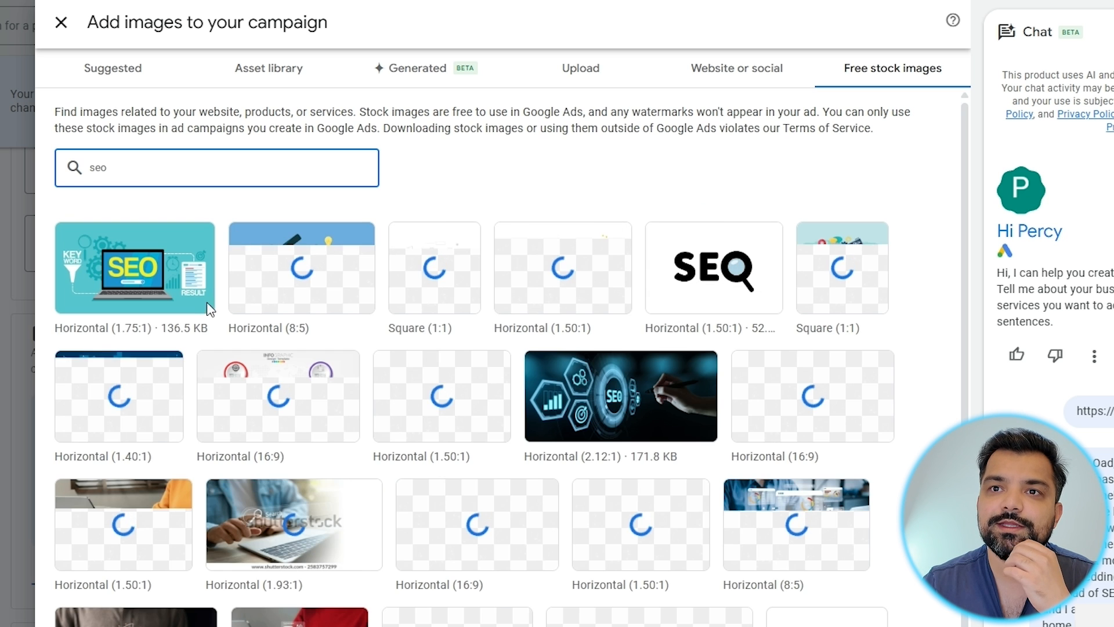
pyautogui.moveTo(209, 303)
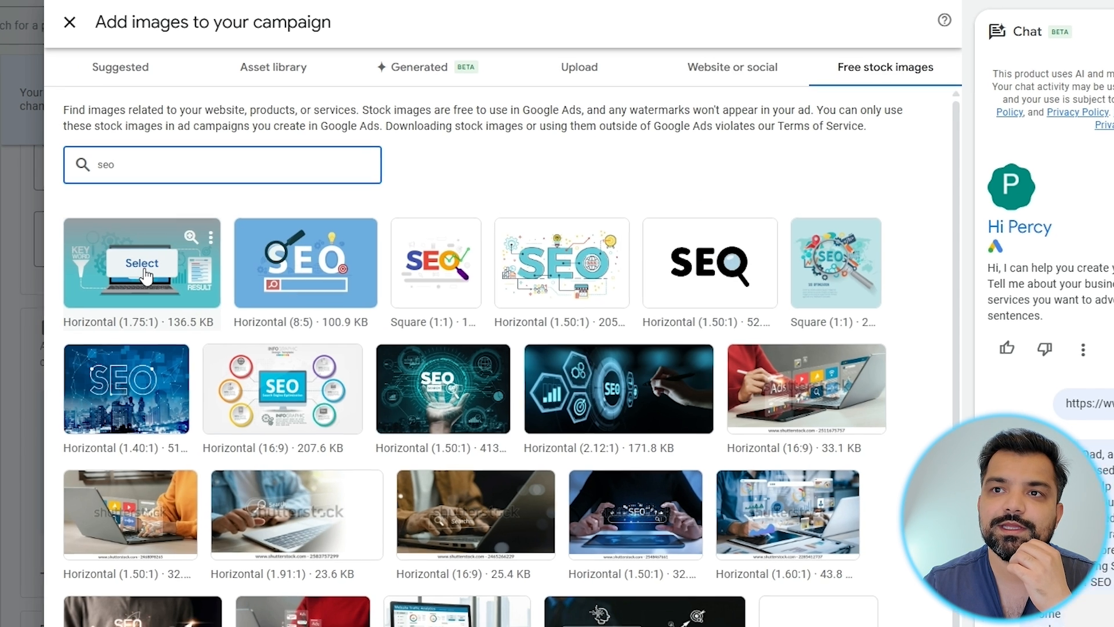
# Select the laptop, blue magnifier, colourful square, black-lettered and circular infographic SEO stock images, and save them to the campaign.
pyautogui.click(128, 282)
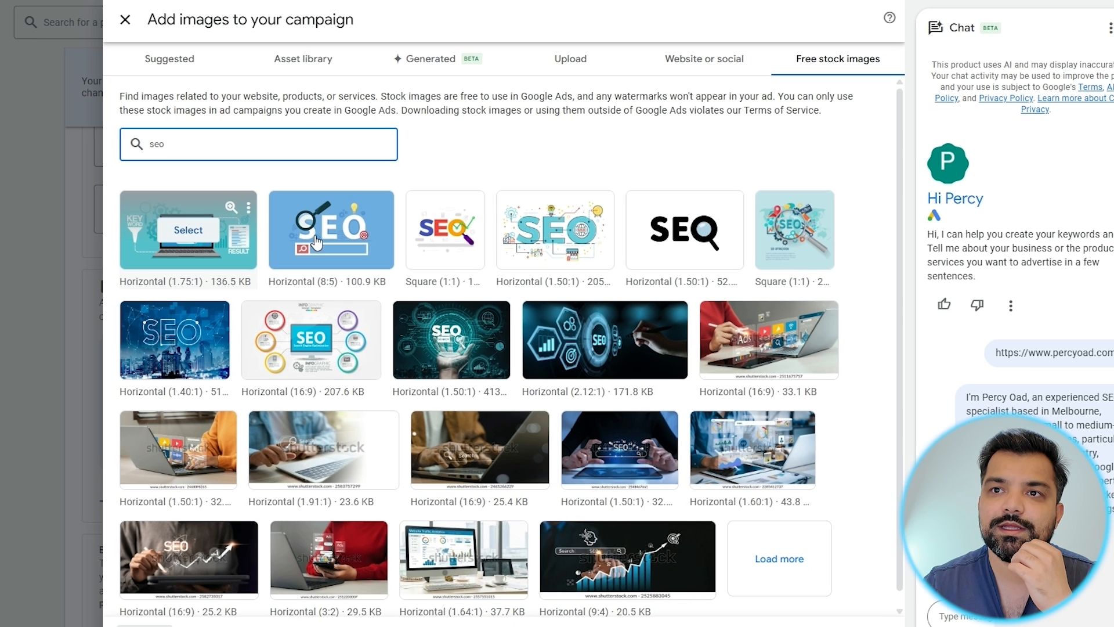
pyautogui.click(324, 235)
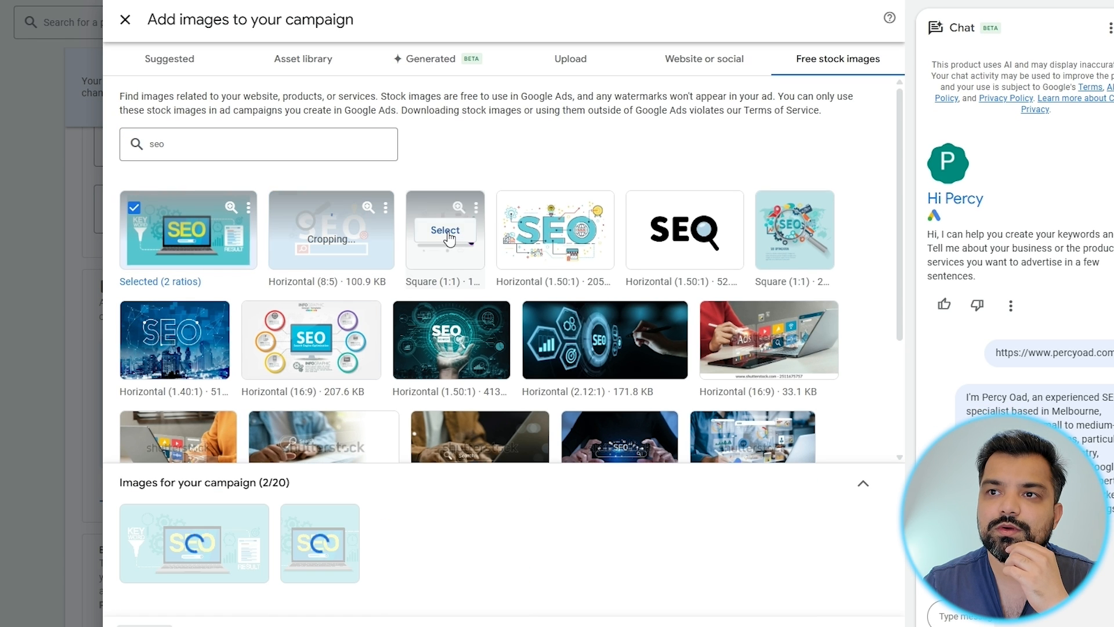
pyautogui.click(446, 232)
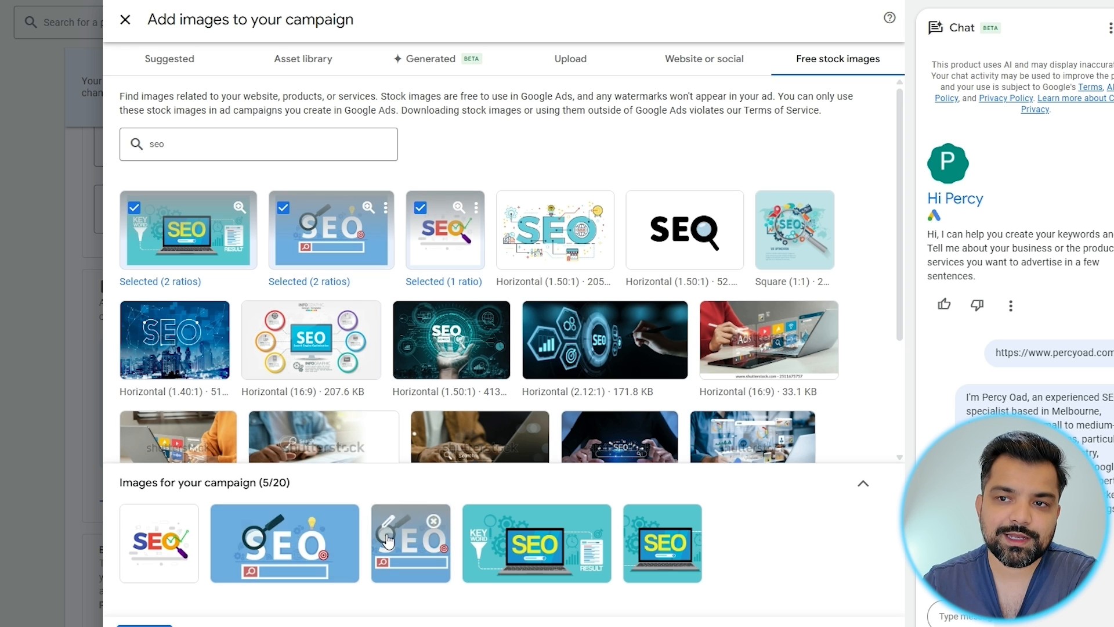
pyautogui.click(693, 232)
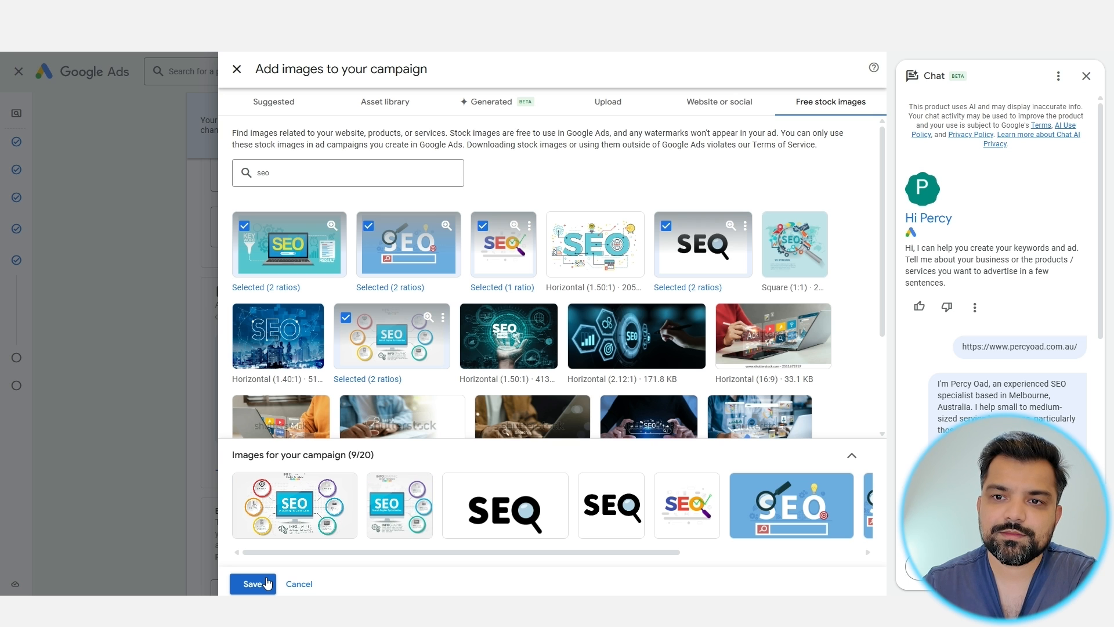
pyautogui.click(267, 582)
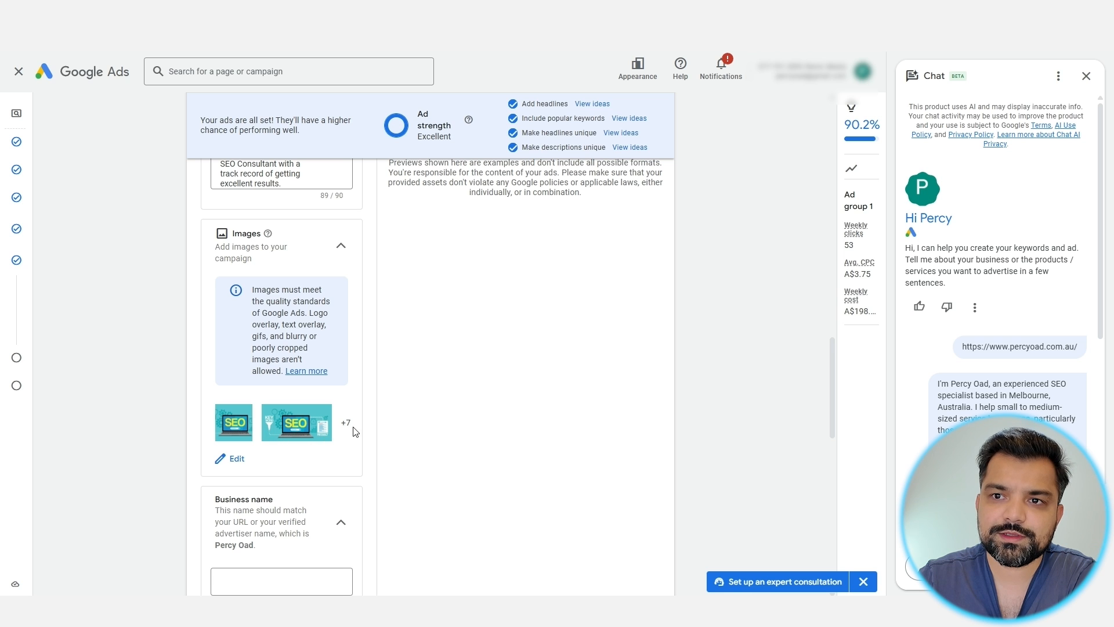
# Enter "Relvic Media Group" as the campaign's business name.
pyautogui.scroll(-3, 338, 462)
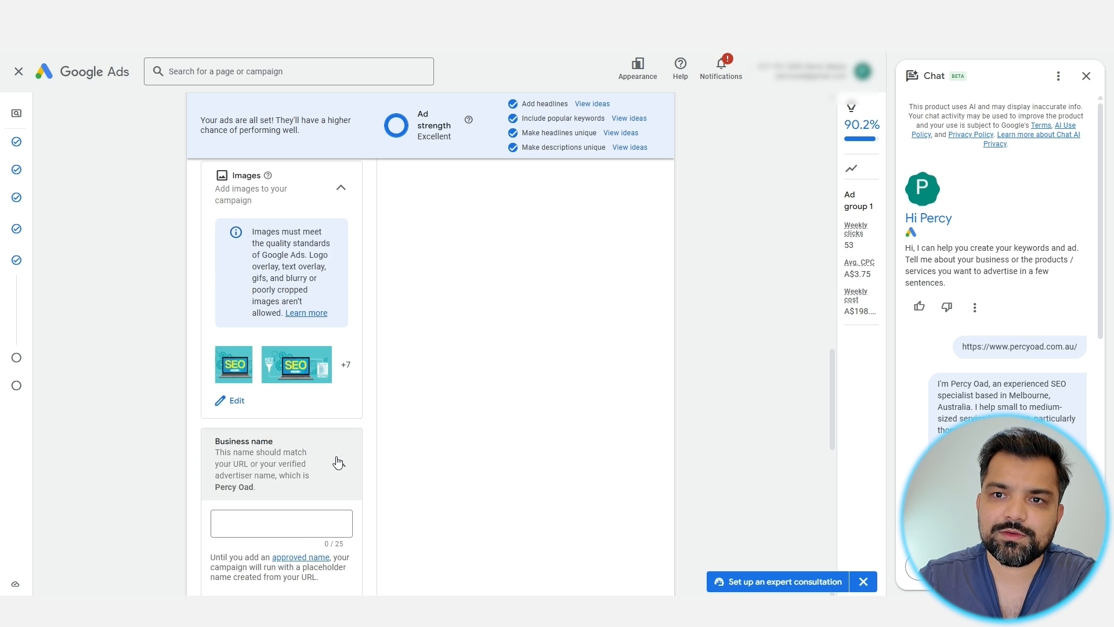
pyautogui.click(293, 411)
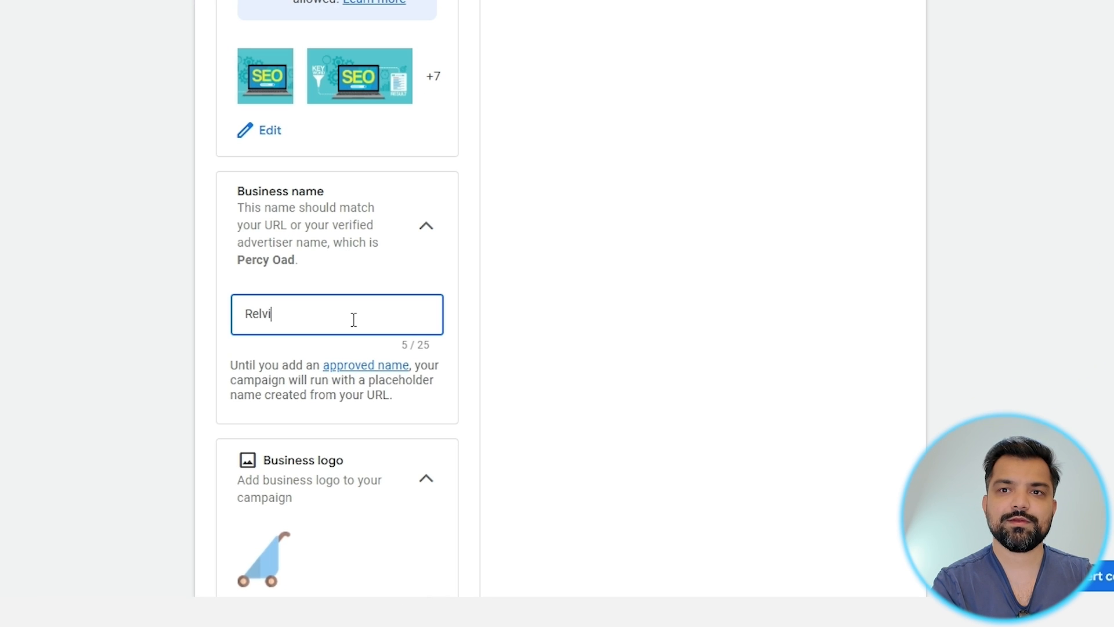
pyautogui.write('Relvic Media Group')
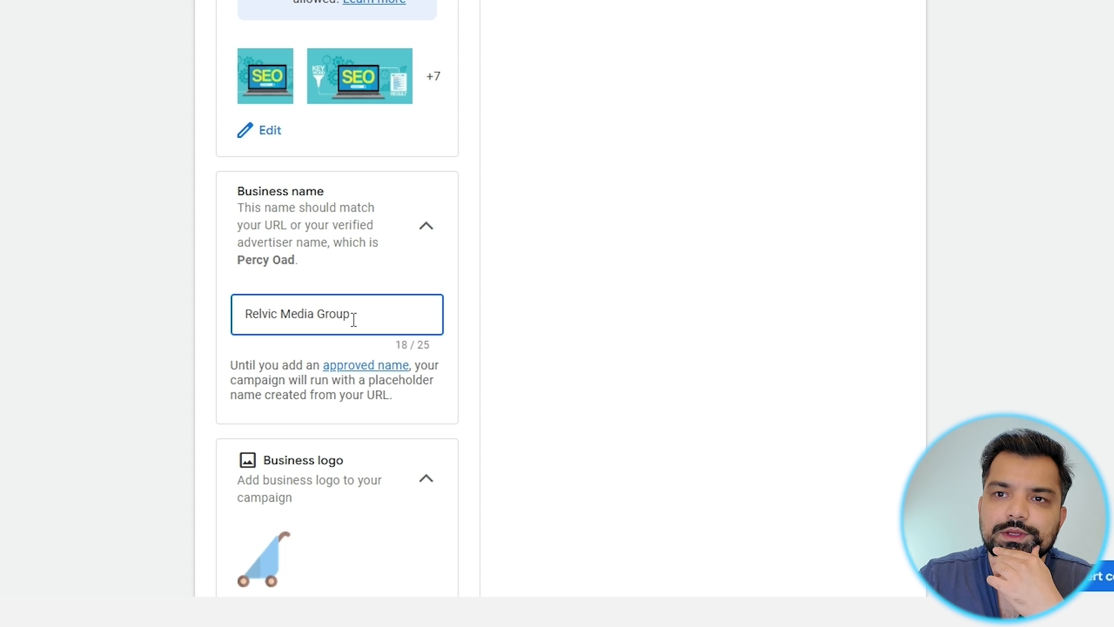
# Replace the campaign's business name with the verified advertiser name followed by "SEO".
pyautogui.hotkey('ctrl', 'a')
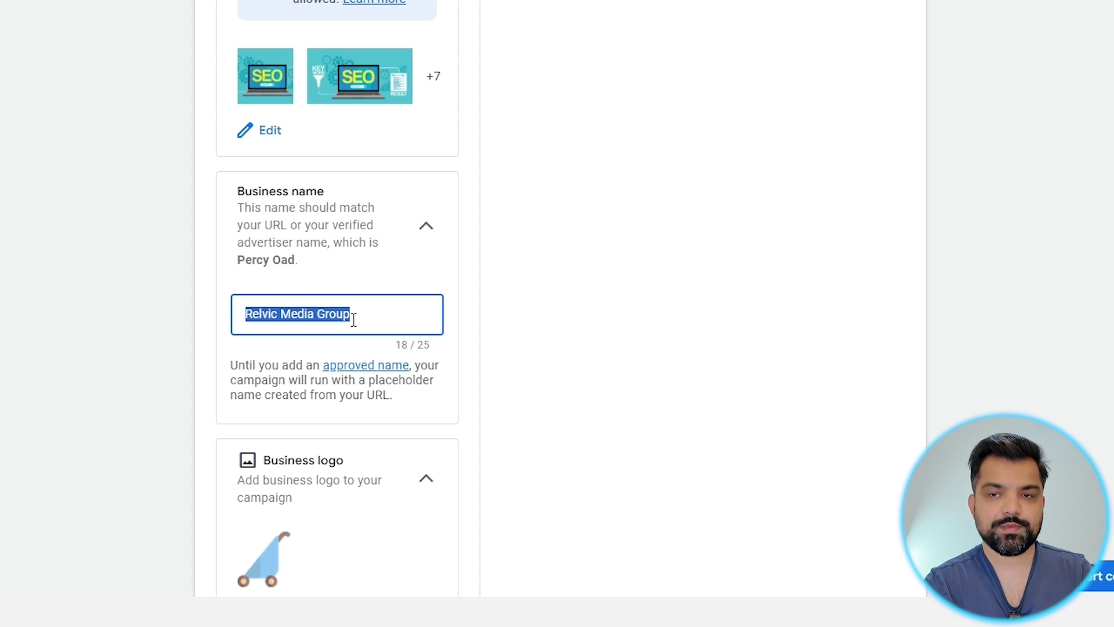
pyautogui.write('R')
pyautogui.press('BackSpace')
pyautogui.write('Percy O')
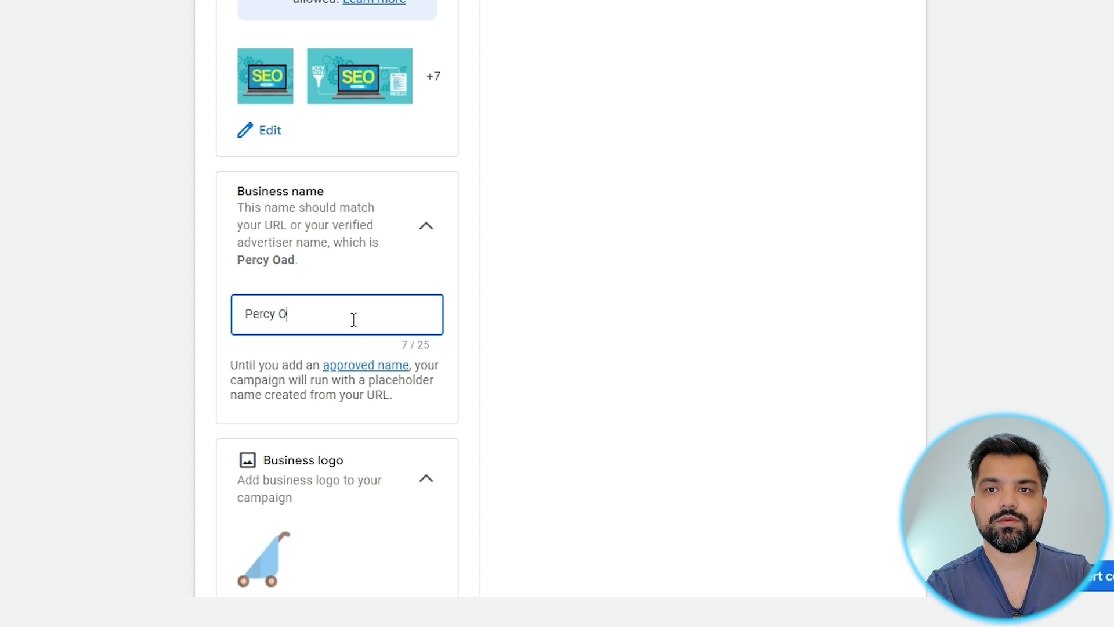
pyautogui.write('ad SEO')
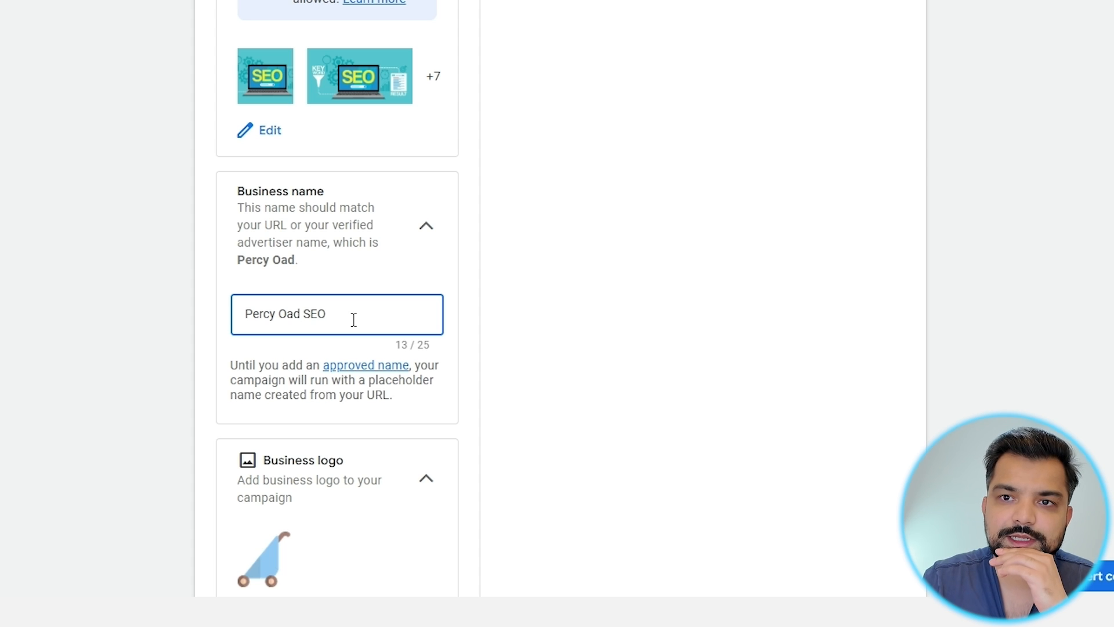
pyautogui.click(152, 333)
# Replace the stroller business logo with the square "logopo_high_re..." logo from the asset library and save it.
pyautogui.scroll(-6, 152, 334)
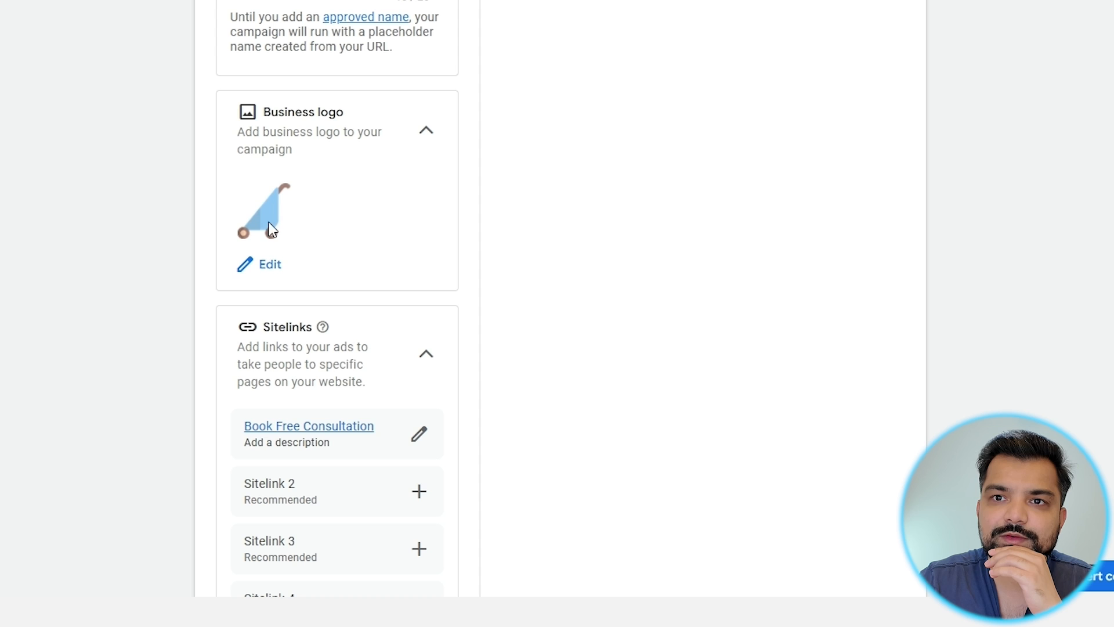
pyautogui.click(268, 270)
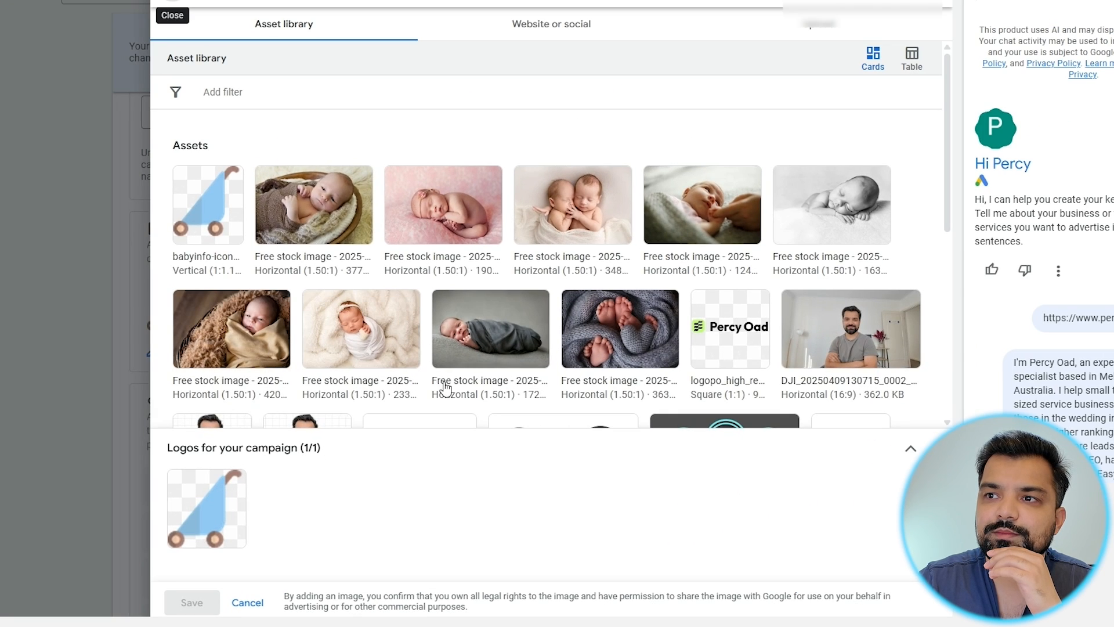
pyautogui.click(734, 334)
pyautogui.click(212, 591)
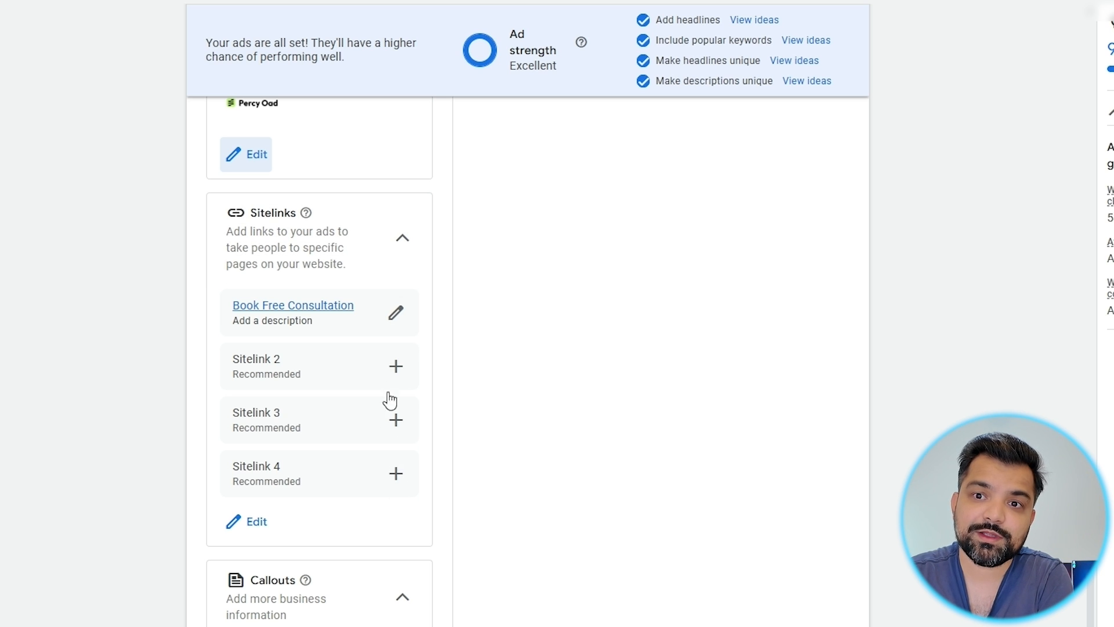
# Look over the sitelinks and callouts, collapse the sitelinks section, and finish editing the ad.
pyautogui.scroll(-4, 285, 604)
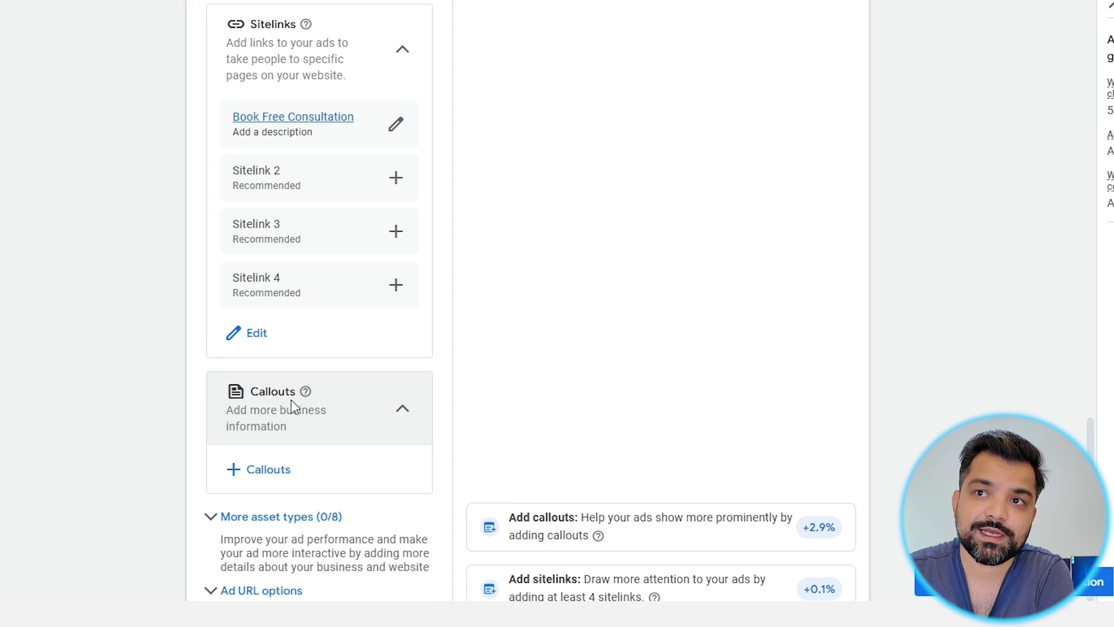
pyautogui.scroll(7, 348, 174)
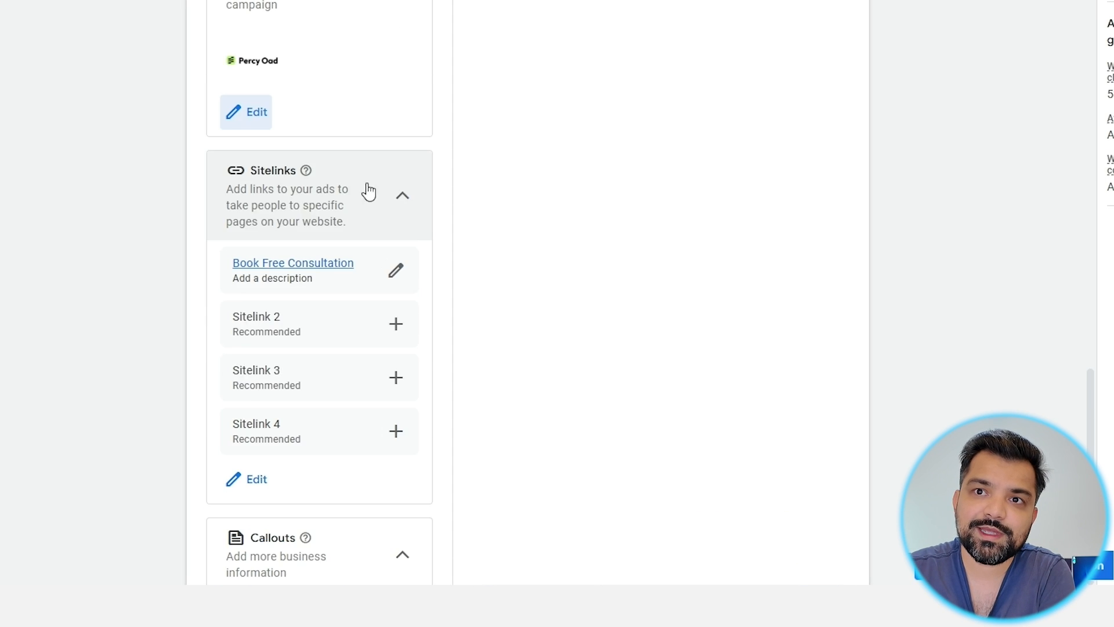
pyautogui.scroll(-5, 338, 314)
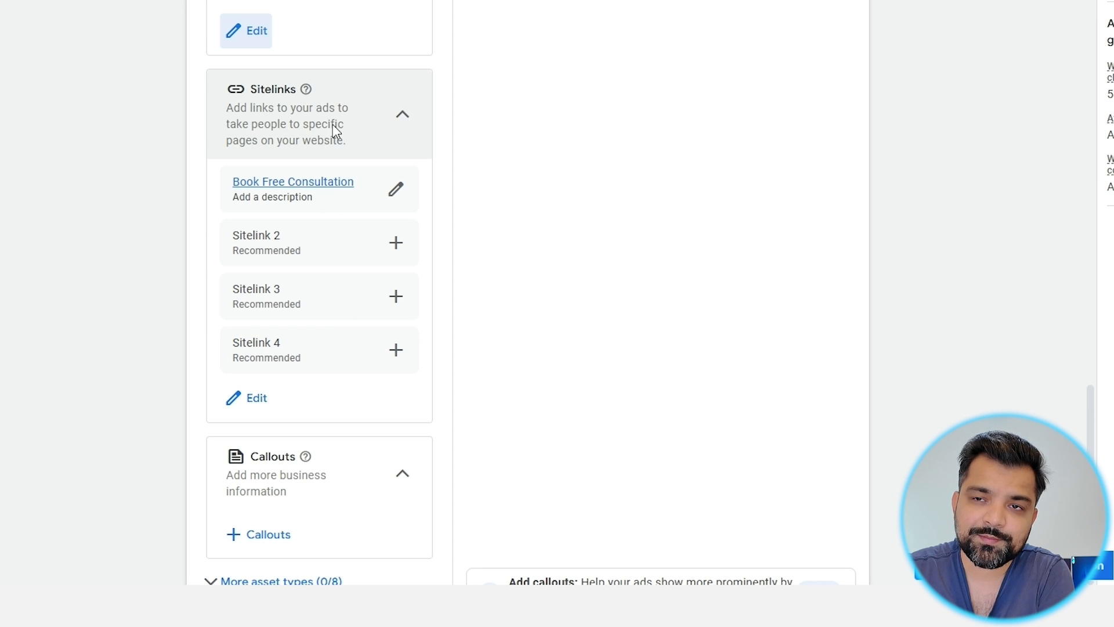
pyautogui.click(403, 114)
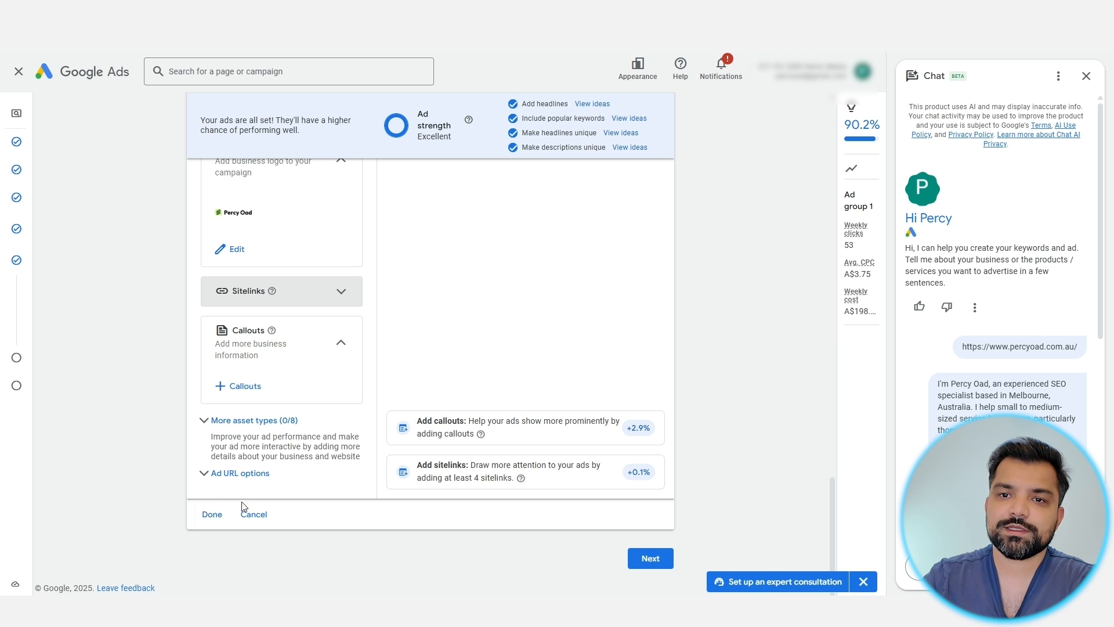
pyautogui.click(210, 514)
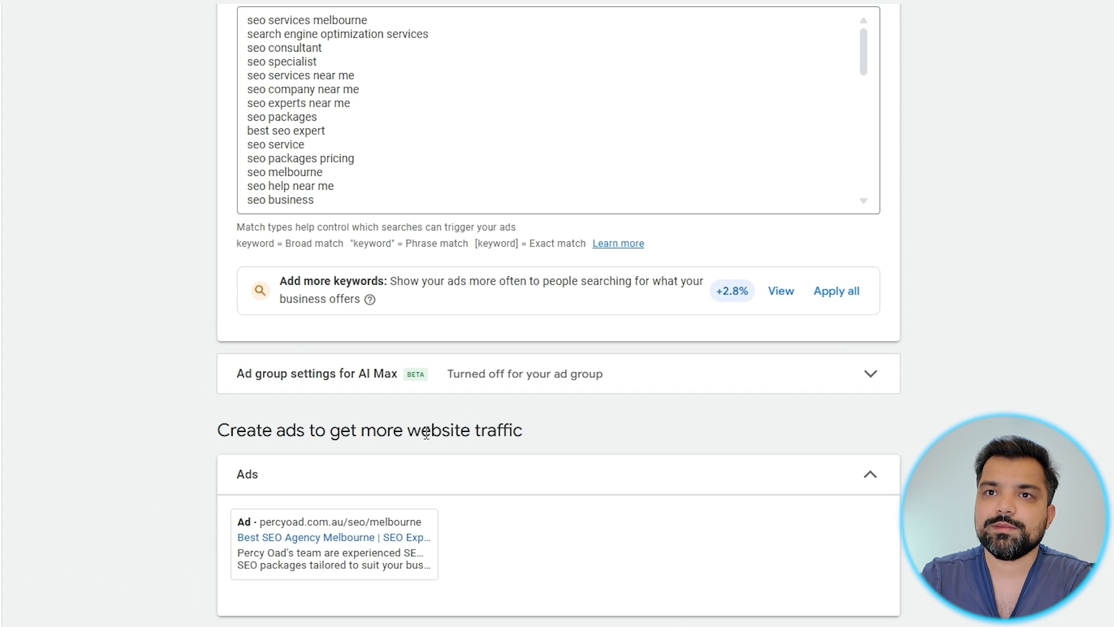
# Collapse the keywords section and continue to the campaign's budget settings.
pyautogui.scroll(5, 486, 322)
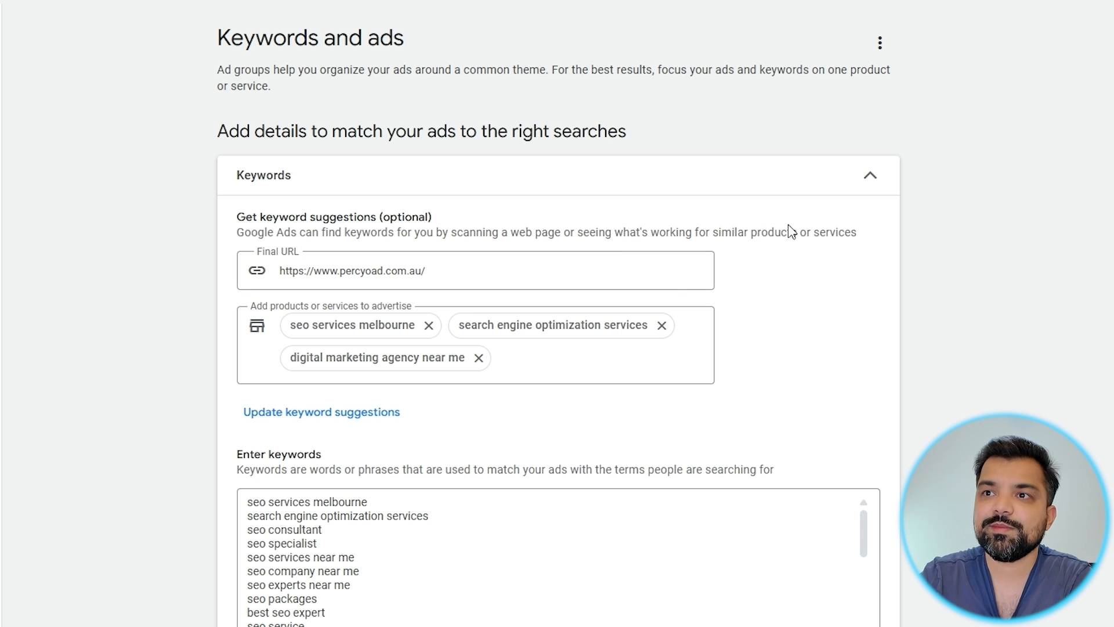
pyautogui.click(861, 190)
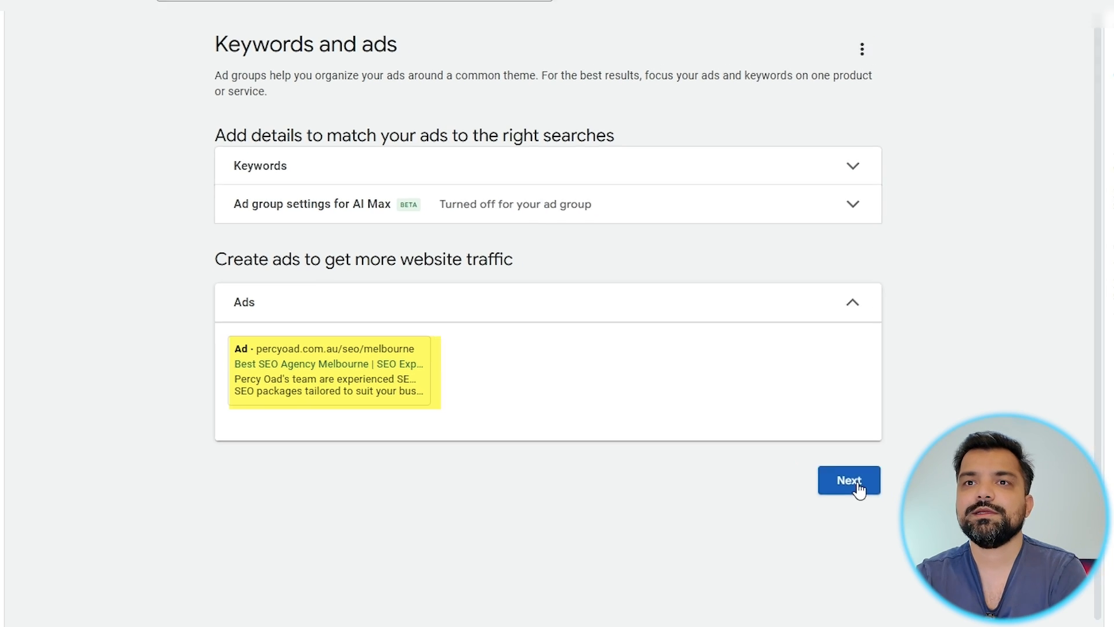
pyautogui.click(874, 491)
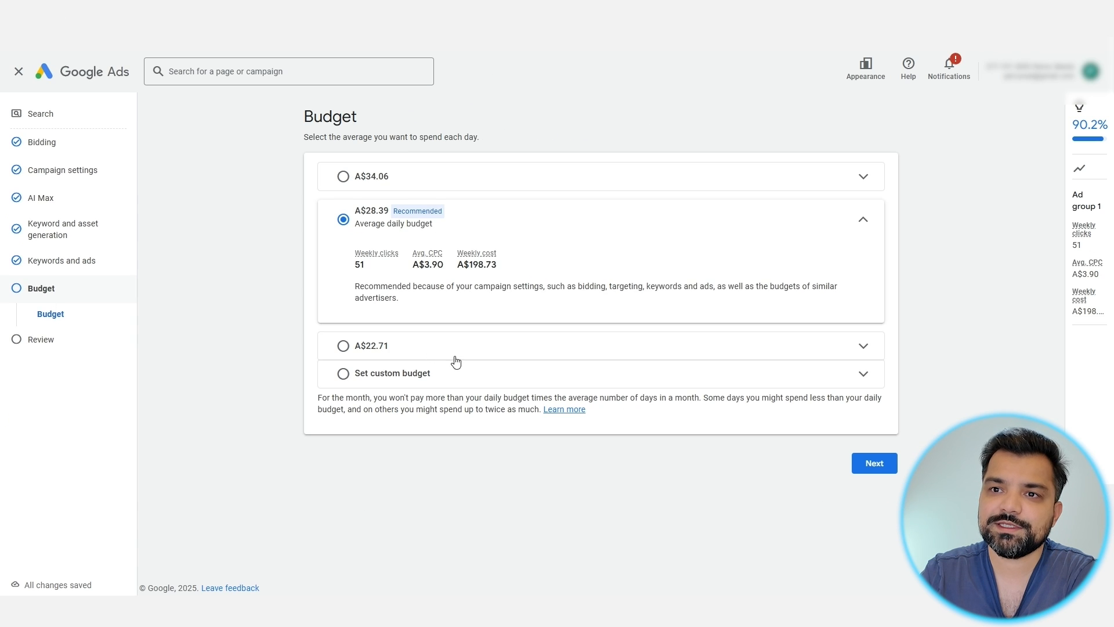
# Set a custom average daily budget of A$10 for the campaign and continue to the review.
pyautogui.click(411, 376)
pyautogui.click(380, 323)
pyautogui.doubleClick(387, 322)
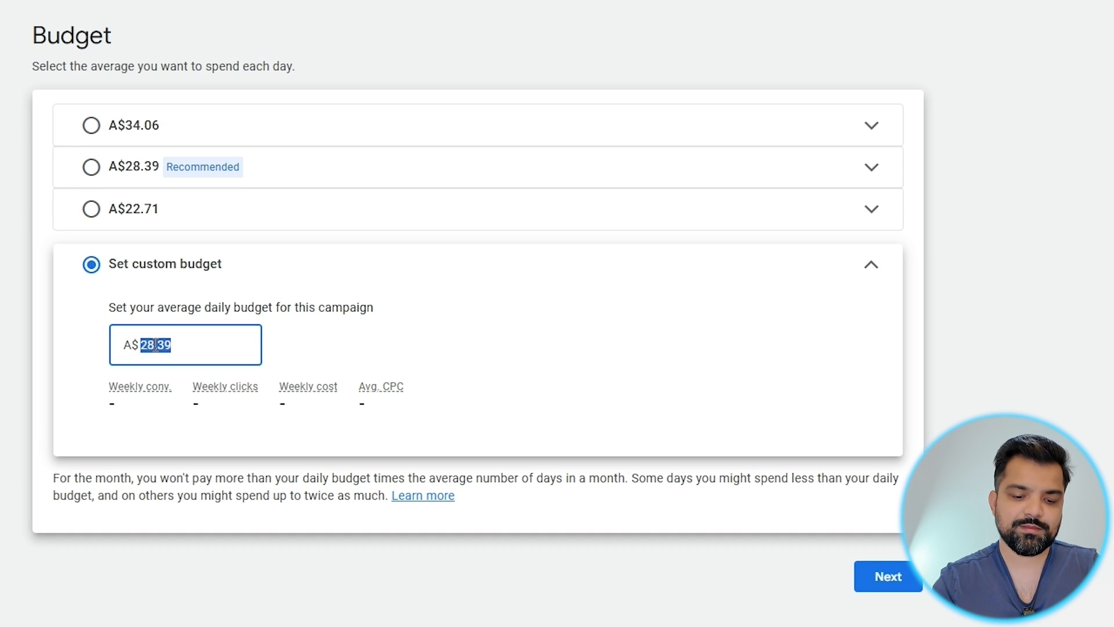
pyautogui.write('10')
pyautogui.press('Tab')
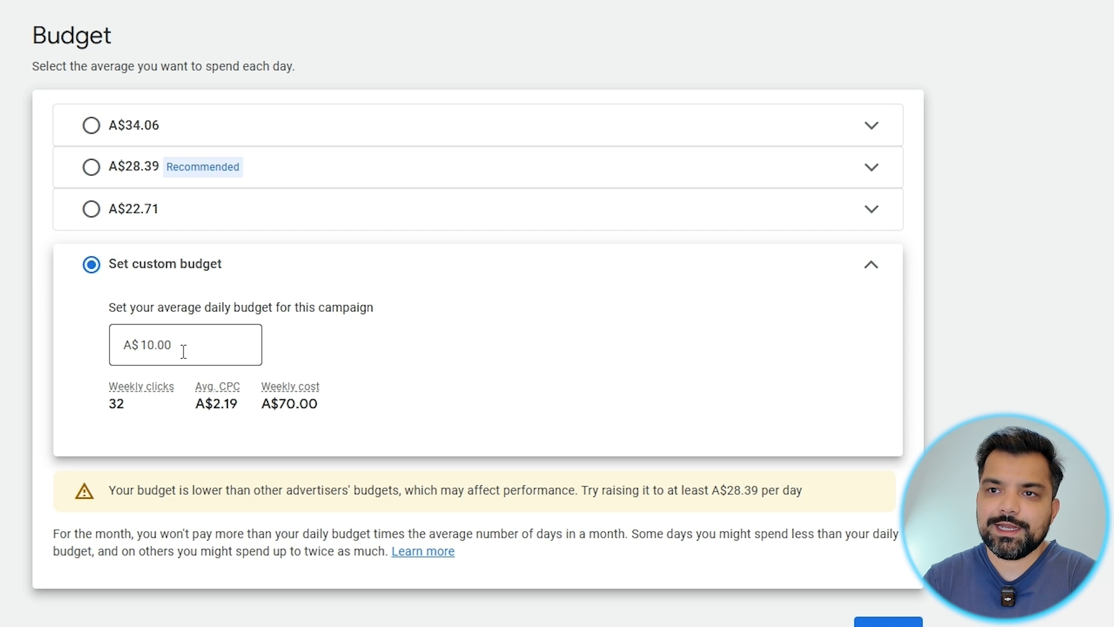
pyautogui.click(876, 274)
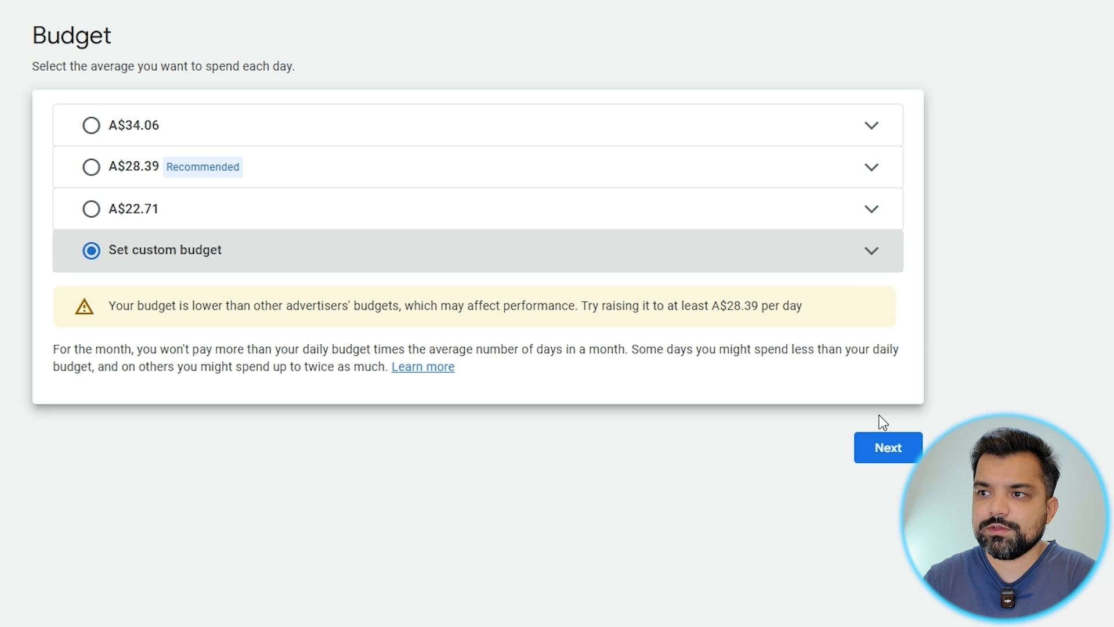
pyautogui.click(870, 455)
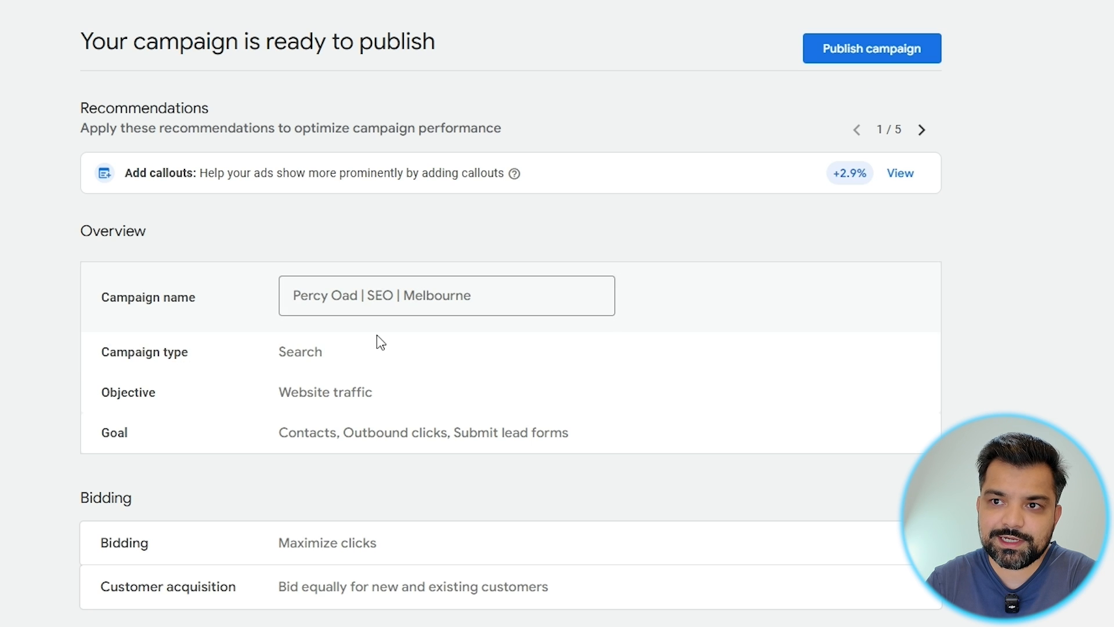
# Review the campaign summary, checking the objective, goals, bidding, networks, location, language, AI Max, and keywords and ads settings.
pyautogui.moveTo(380, 399); pyautogui.dragTo(266, 401)
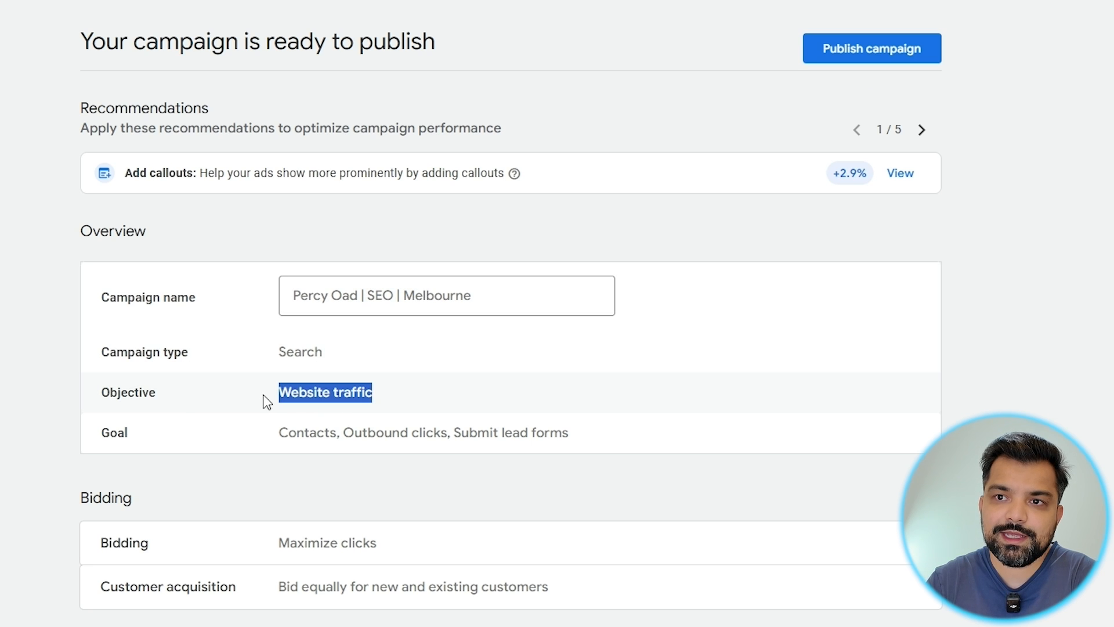
pyautogui.click(32, 443)
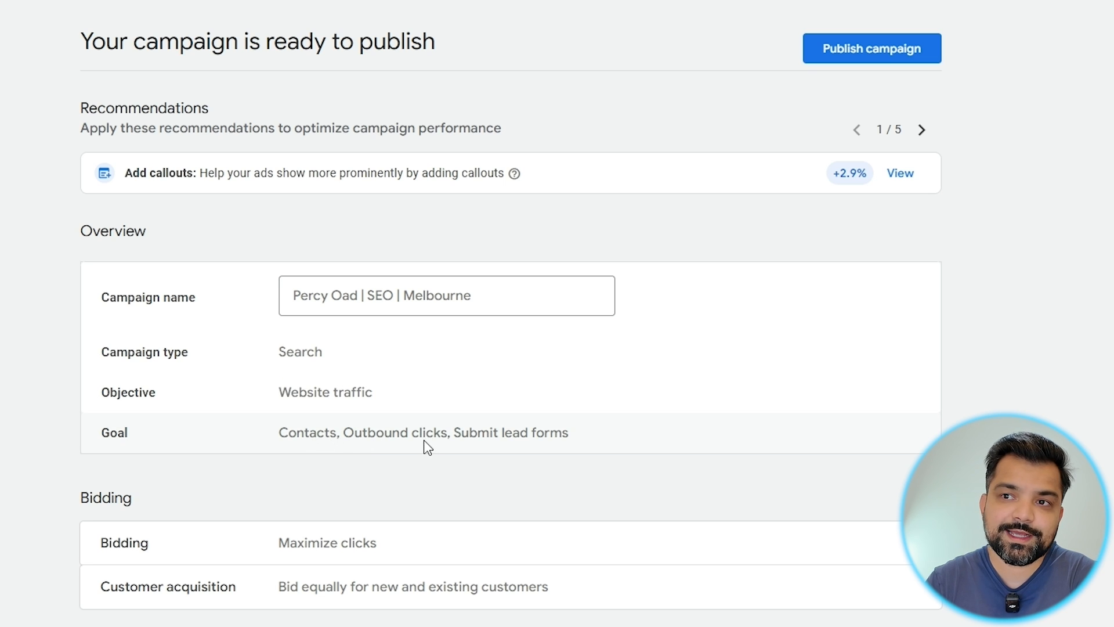
pyautogui.moveTo(278, 447); pyautogui.dragTo(547, 446)
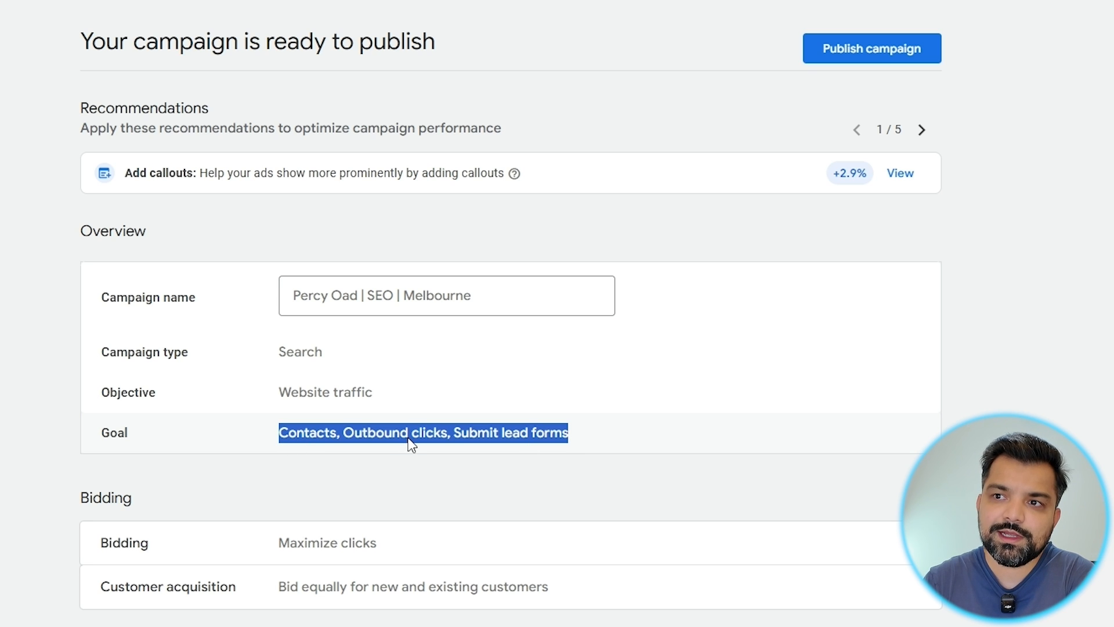
pyautogui.click(514, 435)
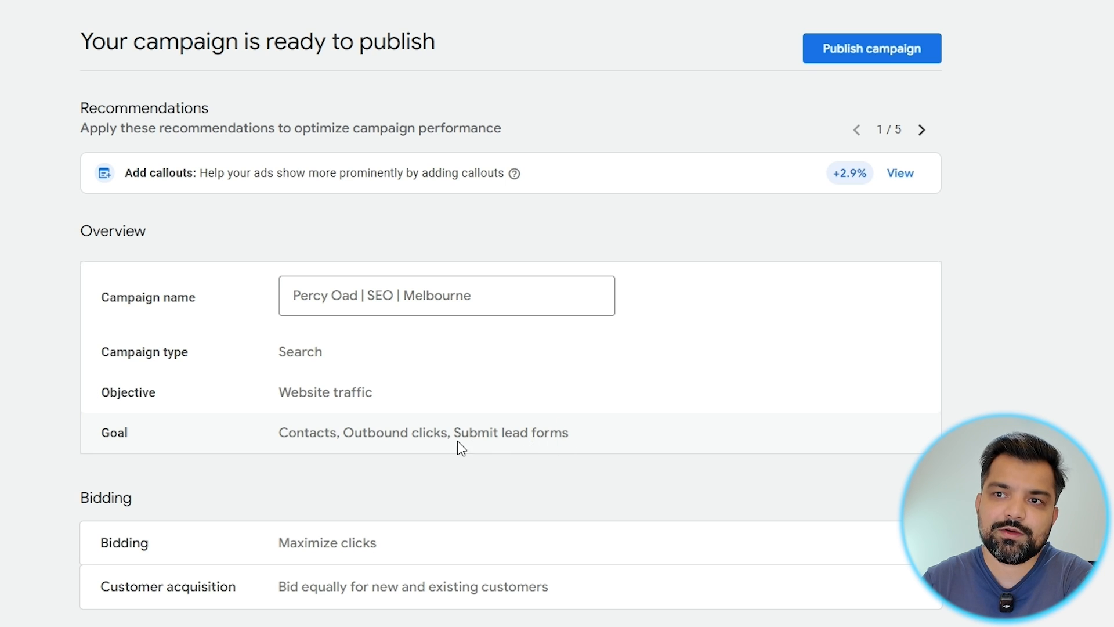
pyautogui.moveTo(570, 441); pyautogui.dragTo(260, 438)
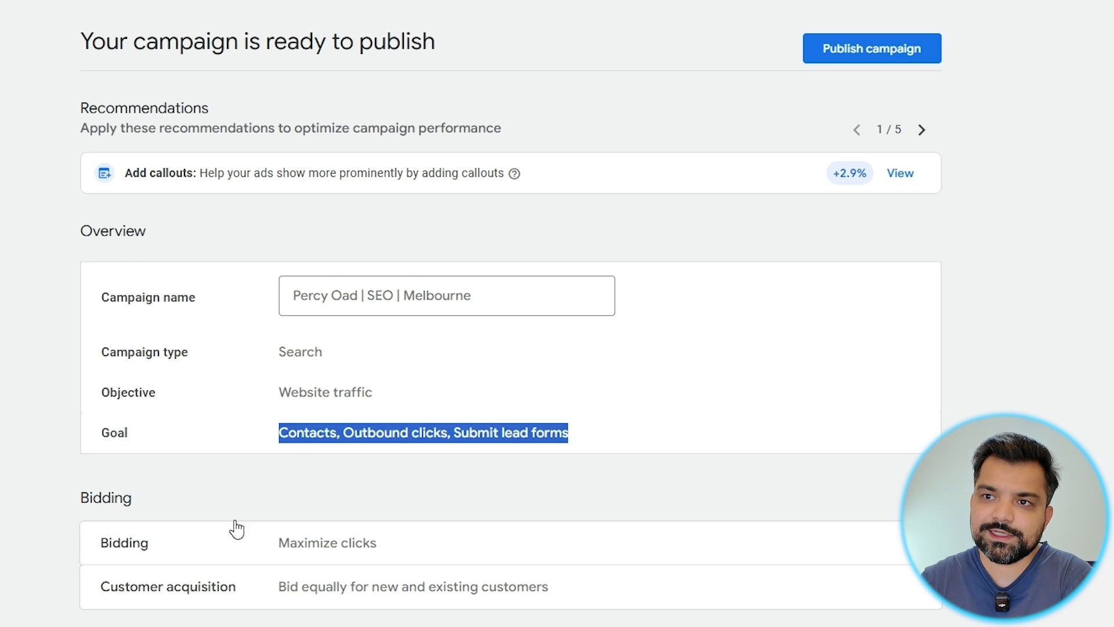
pyautogui.scroll(-4, 235, 521)
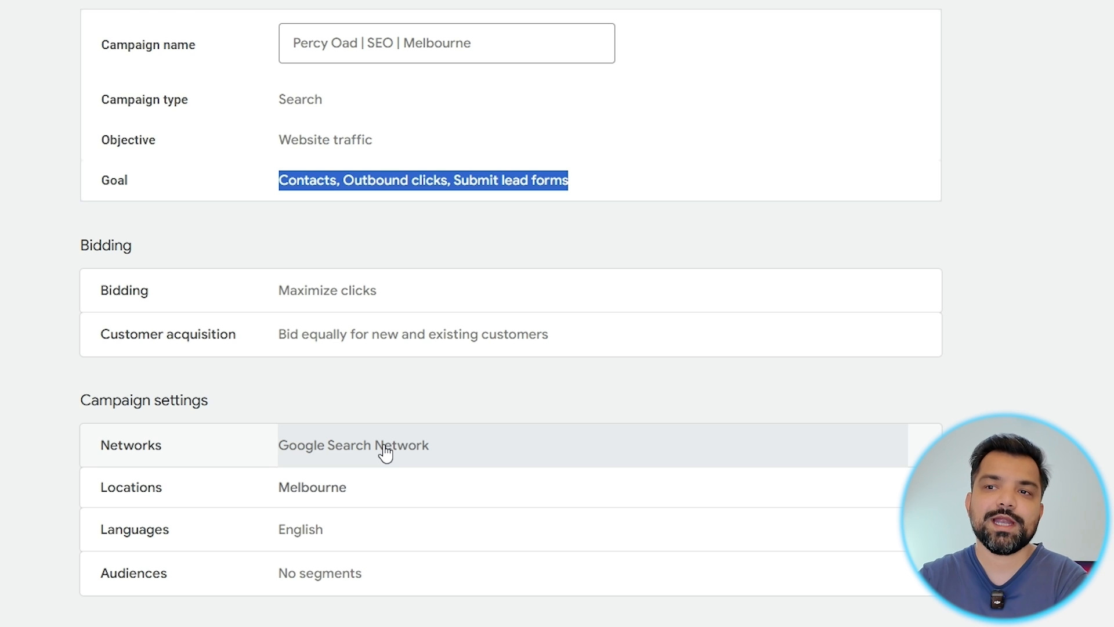
pyautogui.scroll(-1, 385, 459)
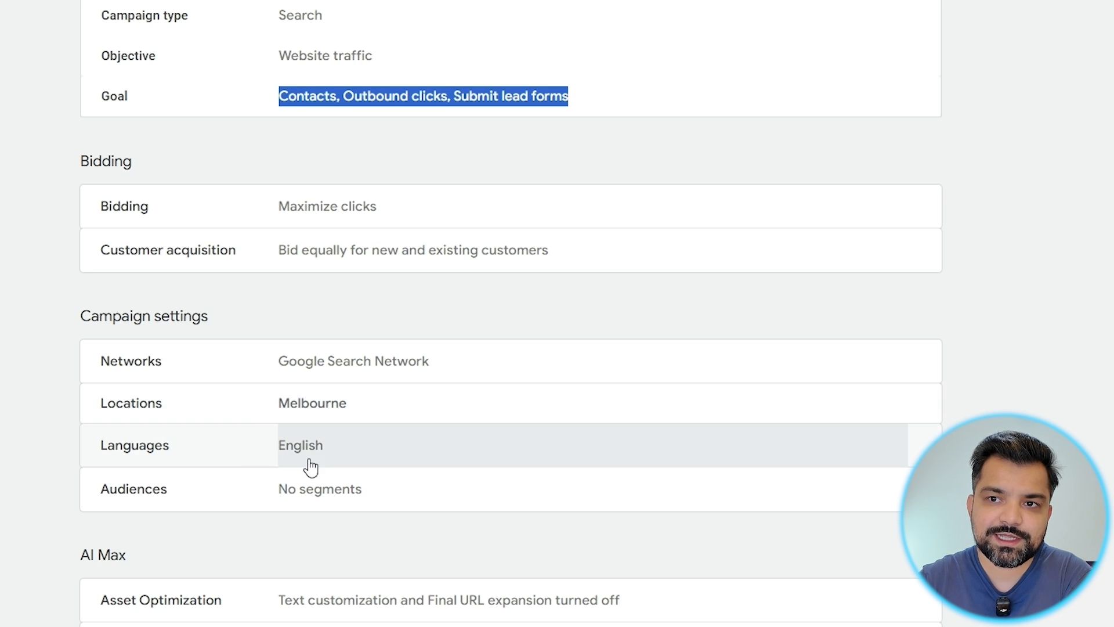
pyautogui.scroll(-3, 312, 514)
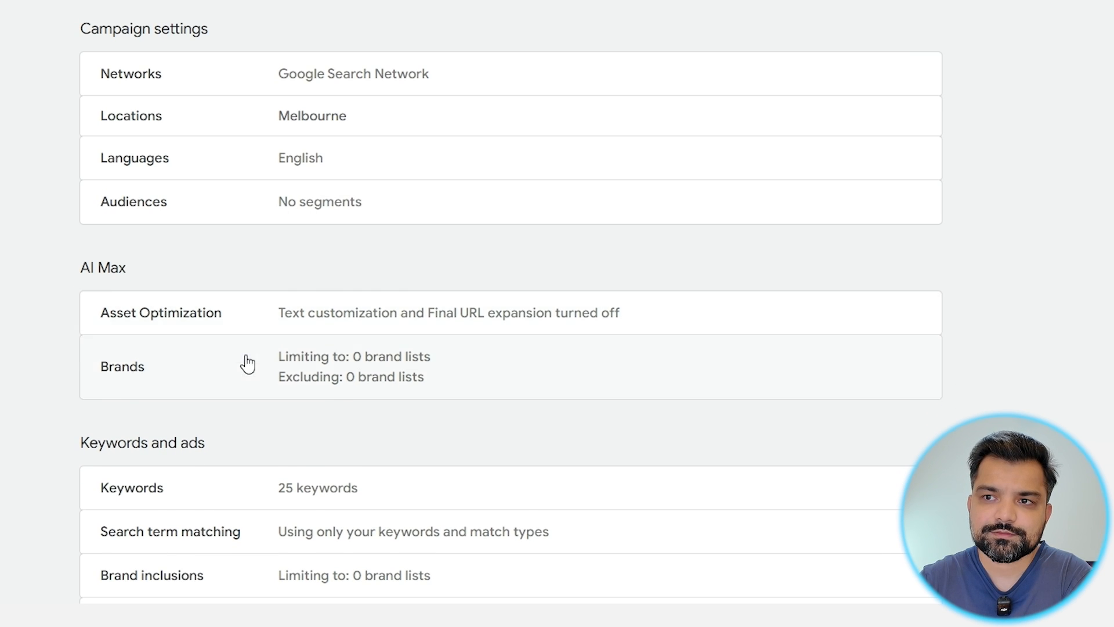
pyautogui.scroll(-3, 245, 364)
pyautogui.scroll(-1, 249, 289)
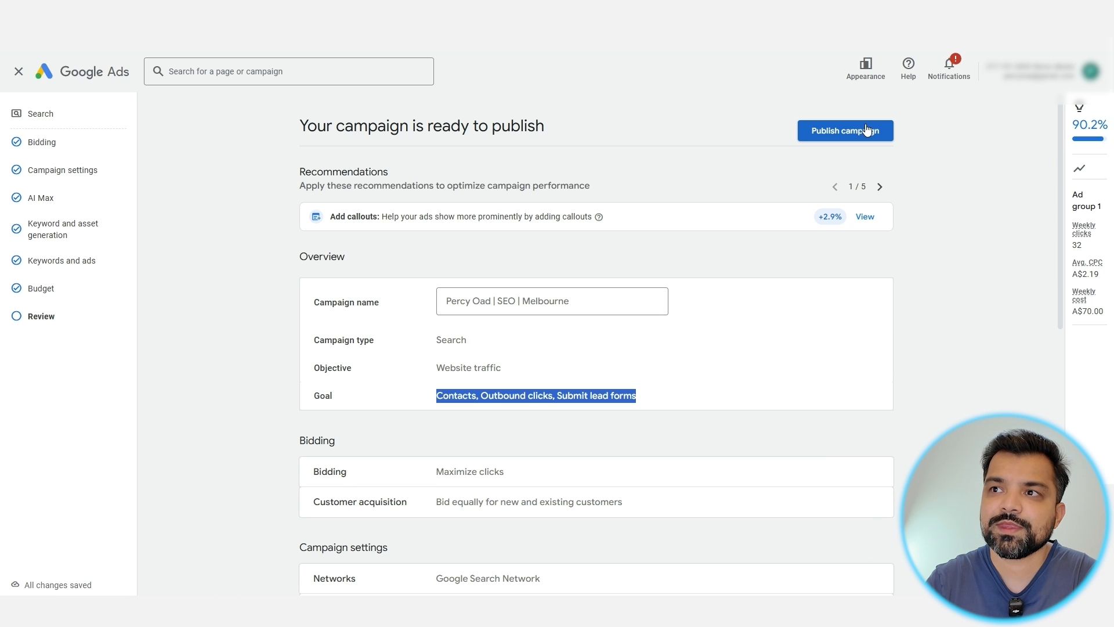
# Publish the Melbourne SEO campaign and look over its overview.
pyautogui.click(866, 133)
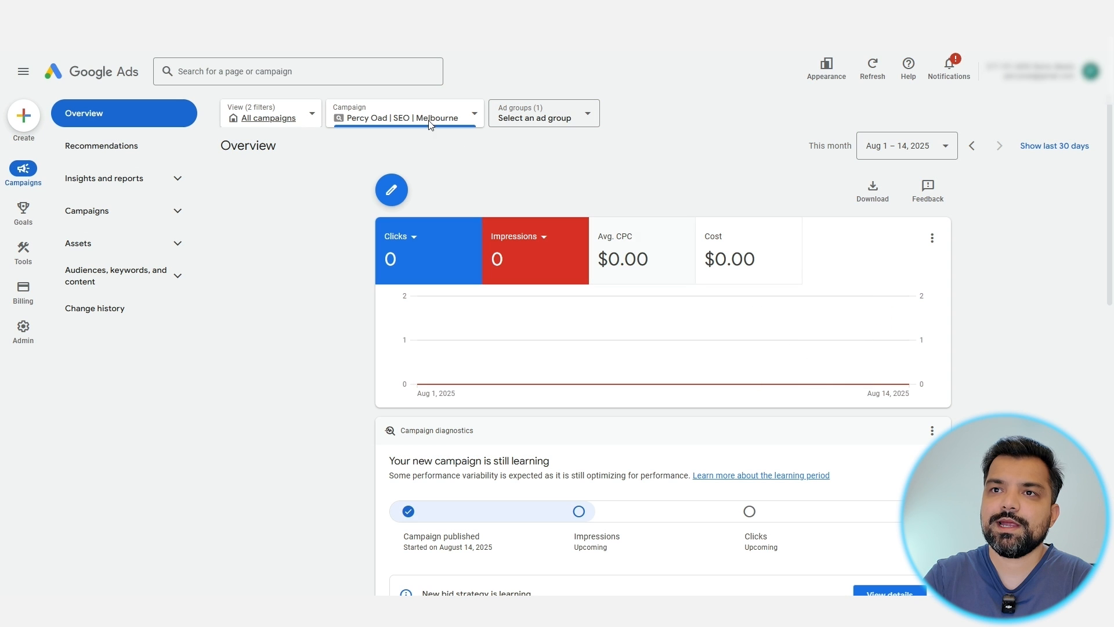
pyautogui.scroll(-2, 394, 231)
pyautogui.scroll(2, 393, 231)
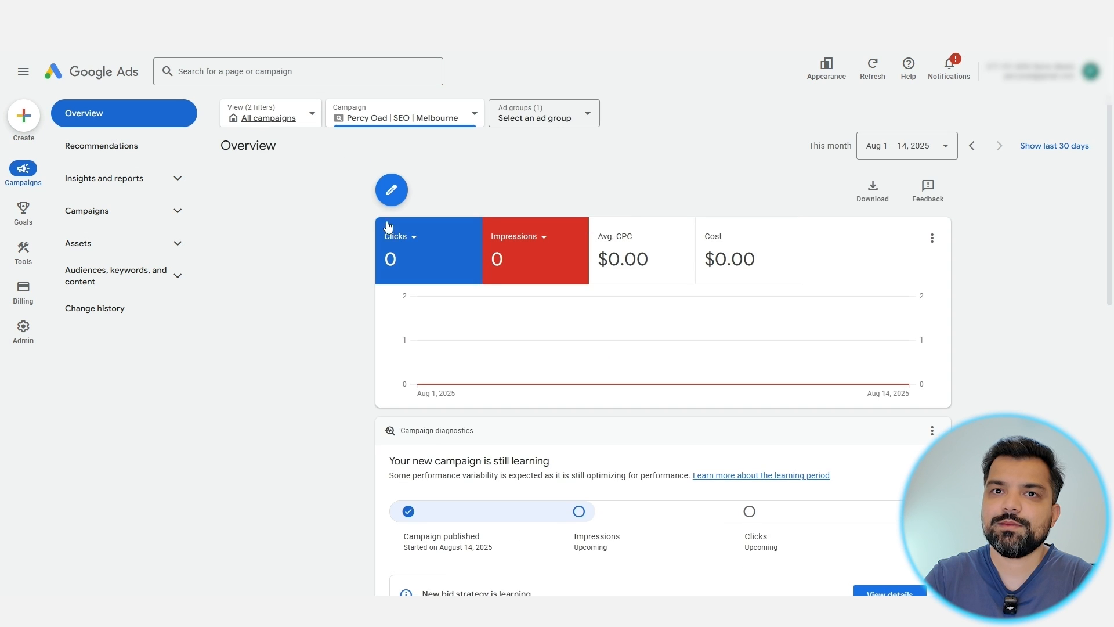
# Open the list of all campaigns and examine the new Melbourne SEO campaign's budget, status and performance columns.
pyautogui.click(99, 210)
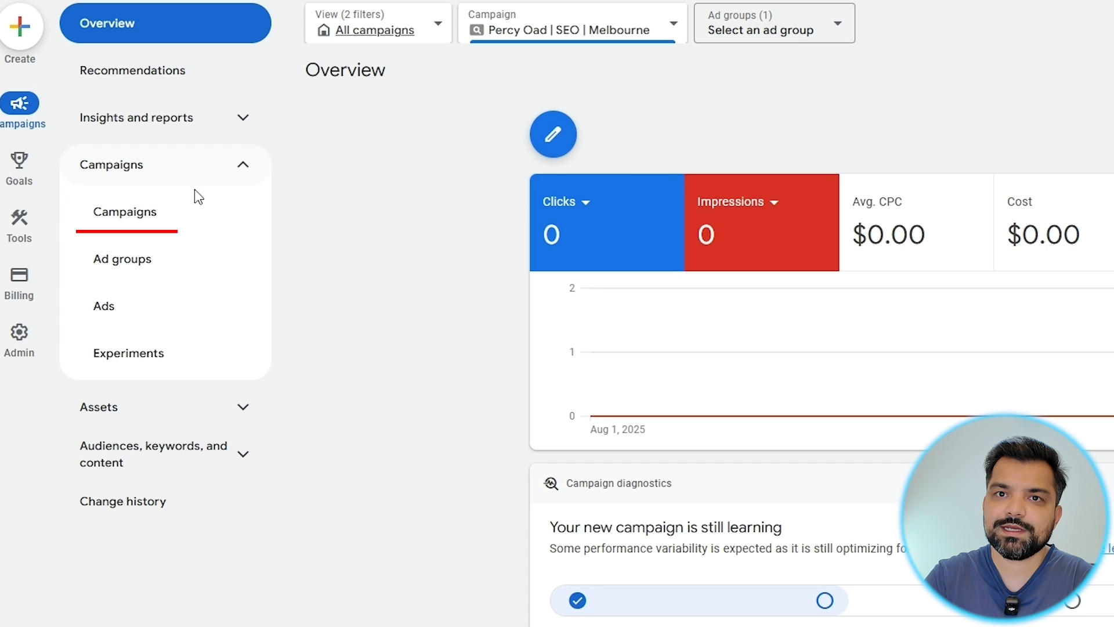
pyautogui.click(190, 229)
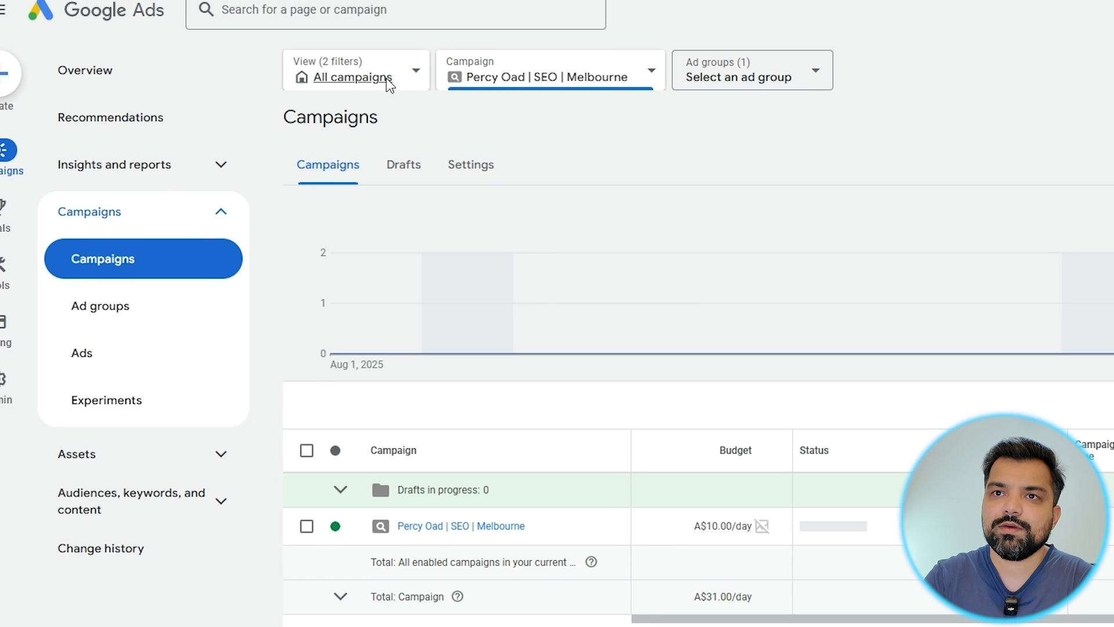
pyautogui.click(385, 81)
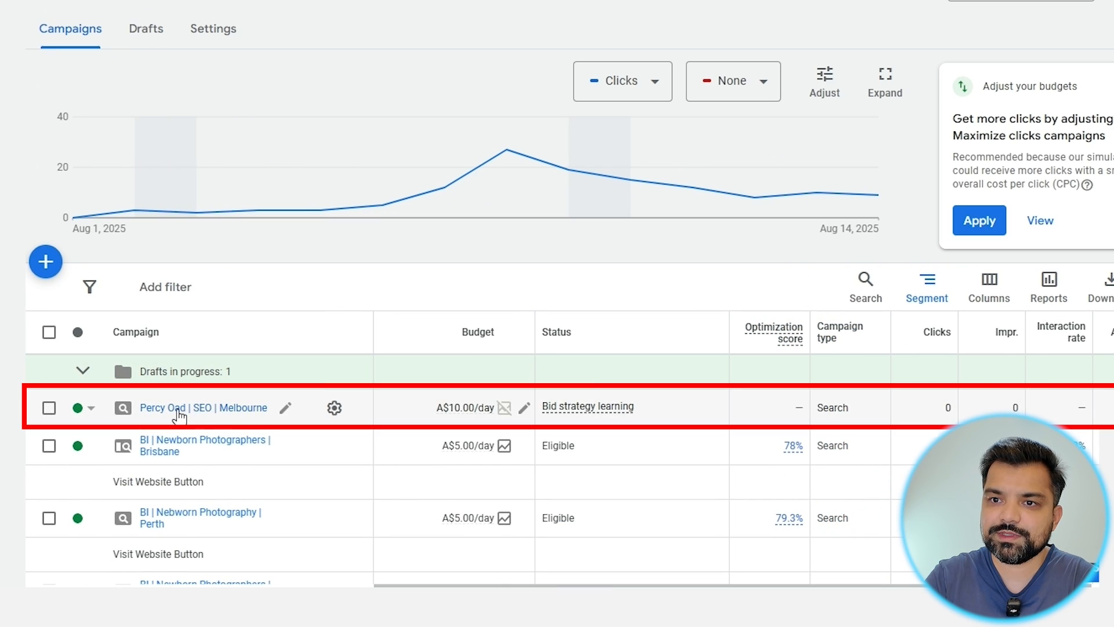
pyautogui.moveTo(508, 414)
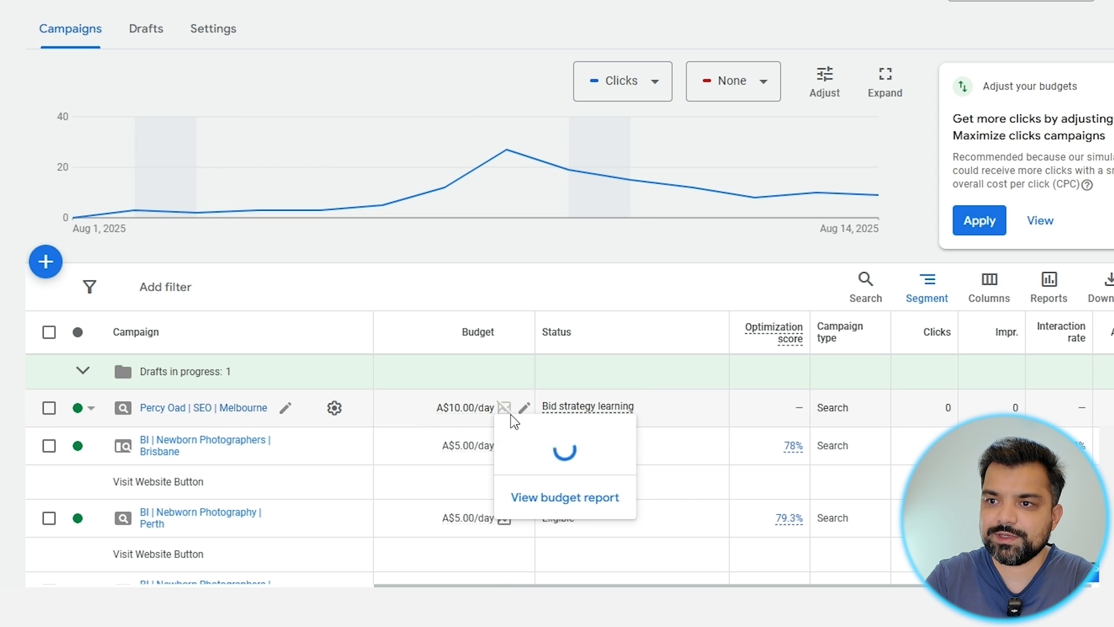
pyautogui.moveTo(612, 418)
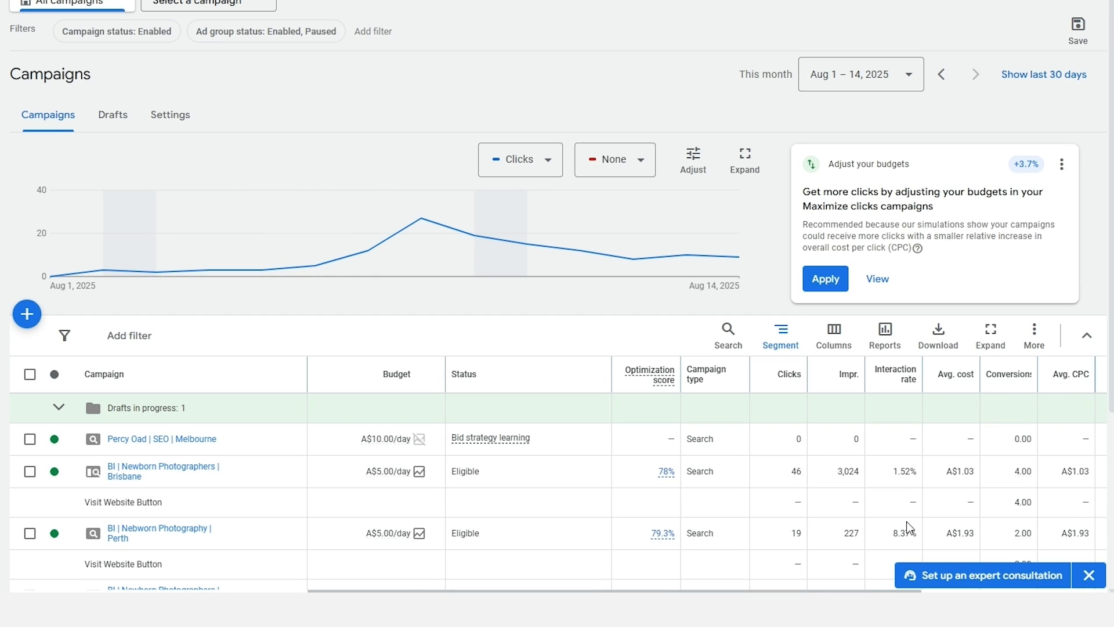
pyautogui.moveTo(641, 591); pyautogui.dragTo(713, 579)
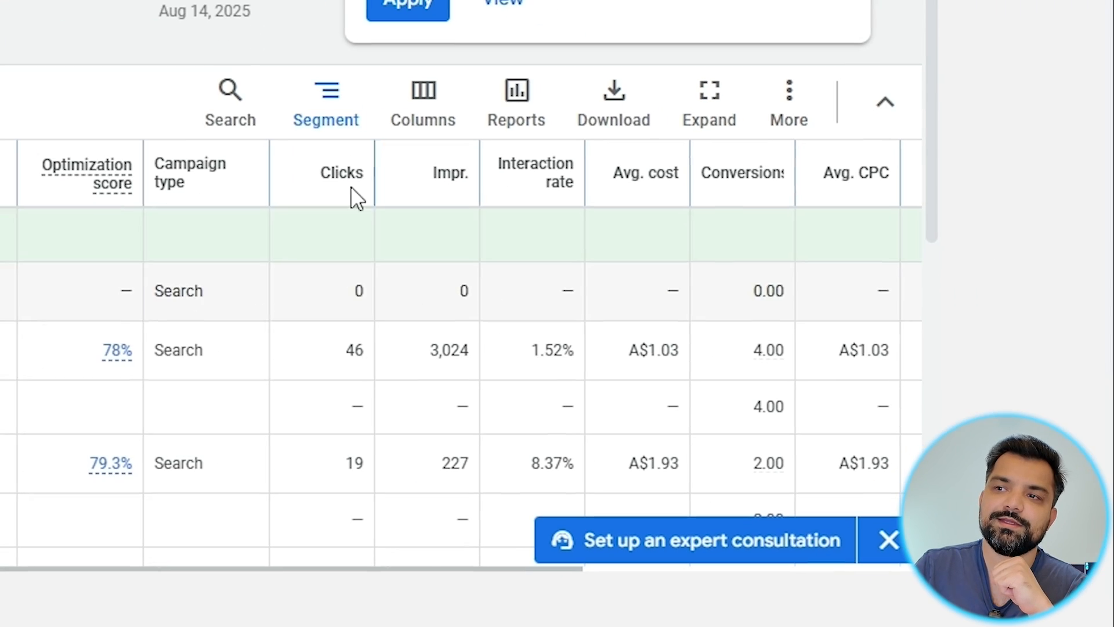
# Examine the clicks, impressions, interaction rate and average cost of the Newborn Photographers Brisbane campaign.
pyautogui.click(709, 335)
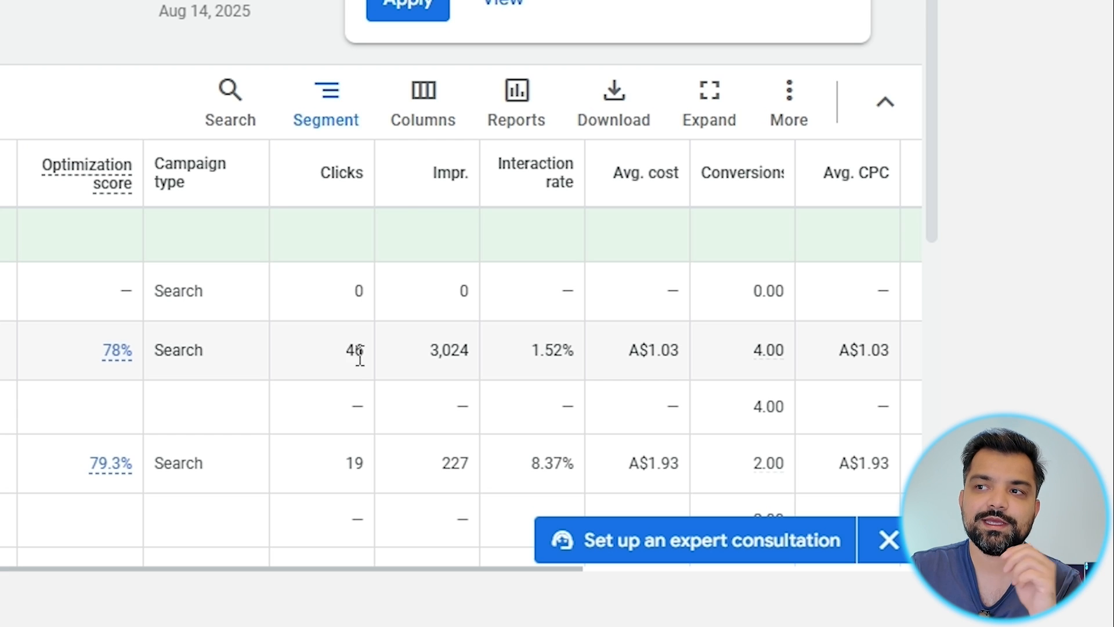
pyautogui.click(455, 177)
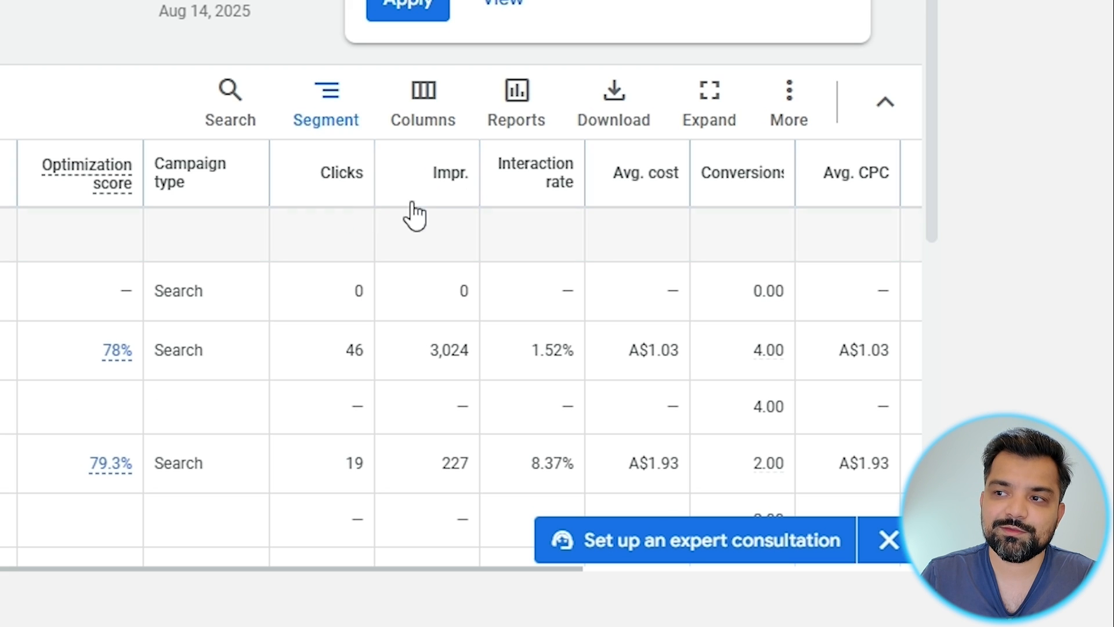
pyautogui.moveTo(469, 352); pyautogui.dragTo(433, 355)
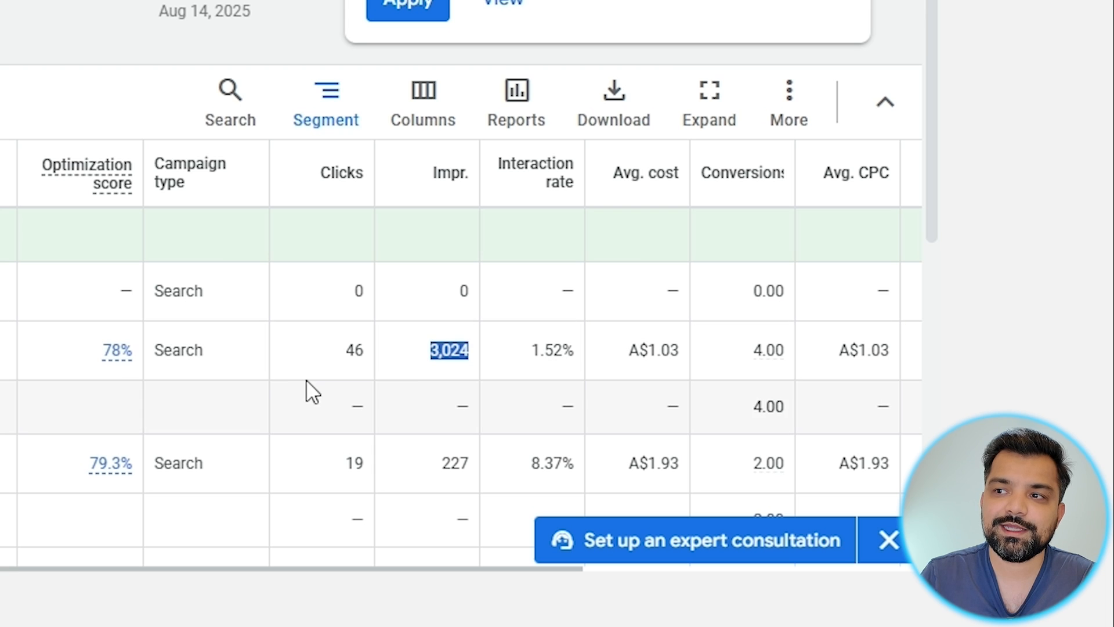
pyautogui.moveTo(365, 352); pyautogui.dragTo(337, 354)
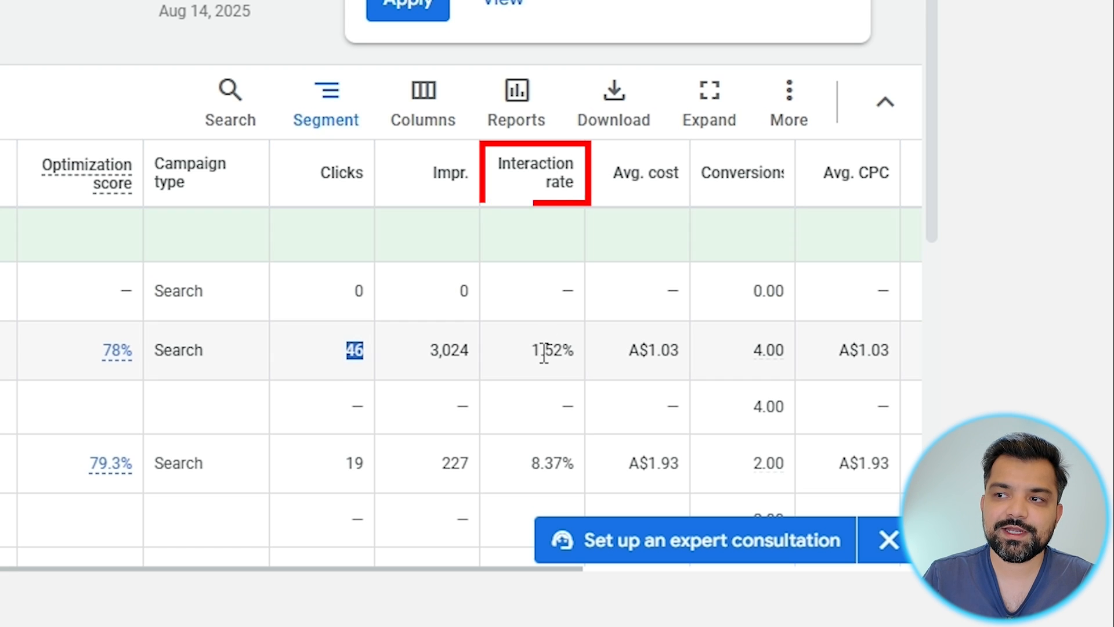
pyautogui.moveTo(533, 351); pyautogui.dragTo(567, 354)
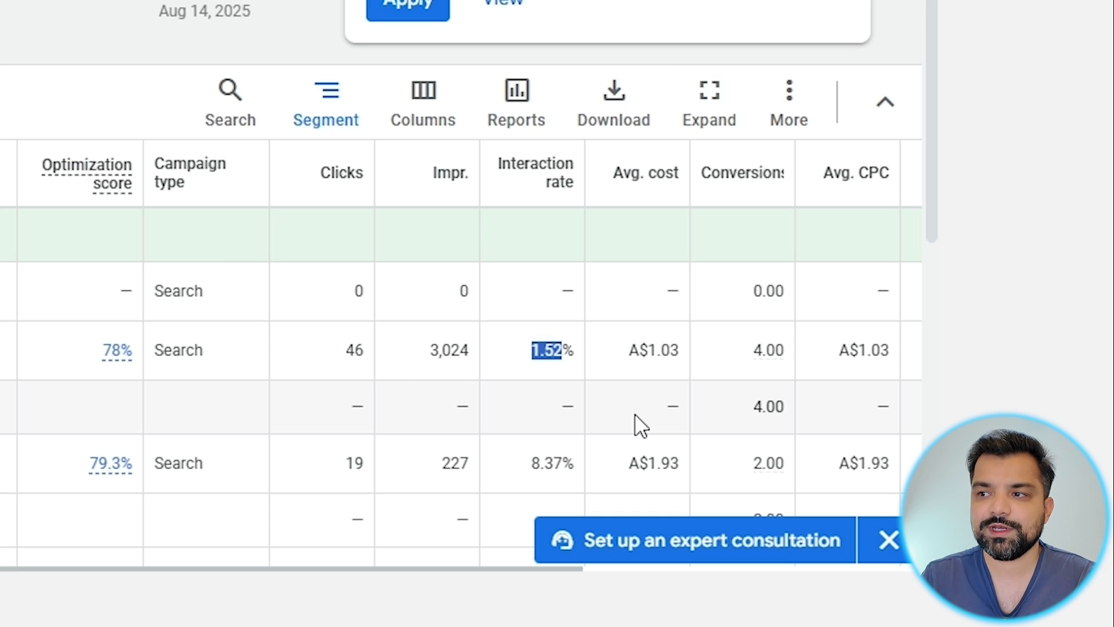
pyautogui.click(672, 378)
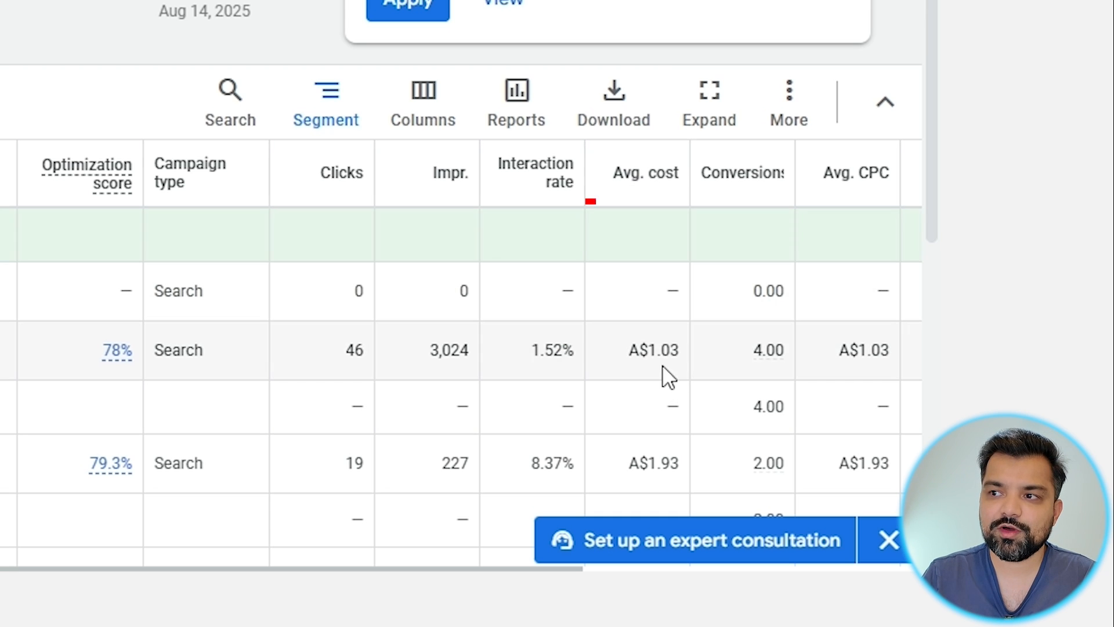
pyautogui.moveTo(647, 351); pyautogui.dragTo(681, 350)
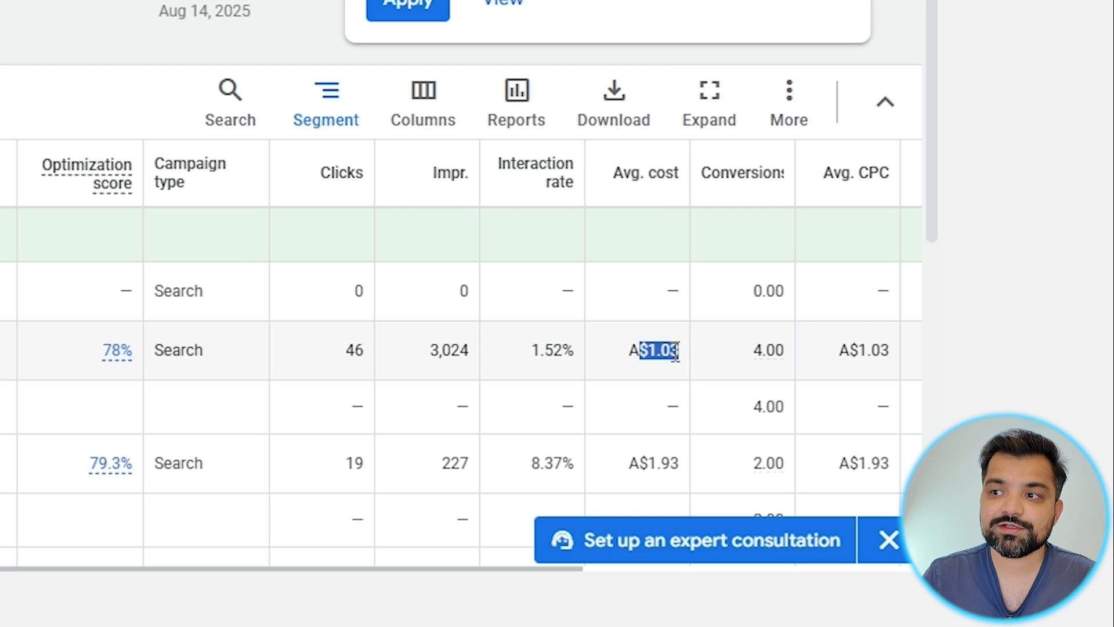
pyautogui.click(675, 352)
pyautogui.moveTo(678, 350); pyautogui.dragTo(628, 351)
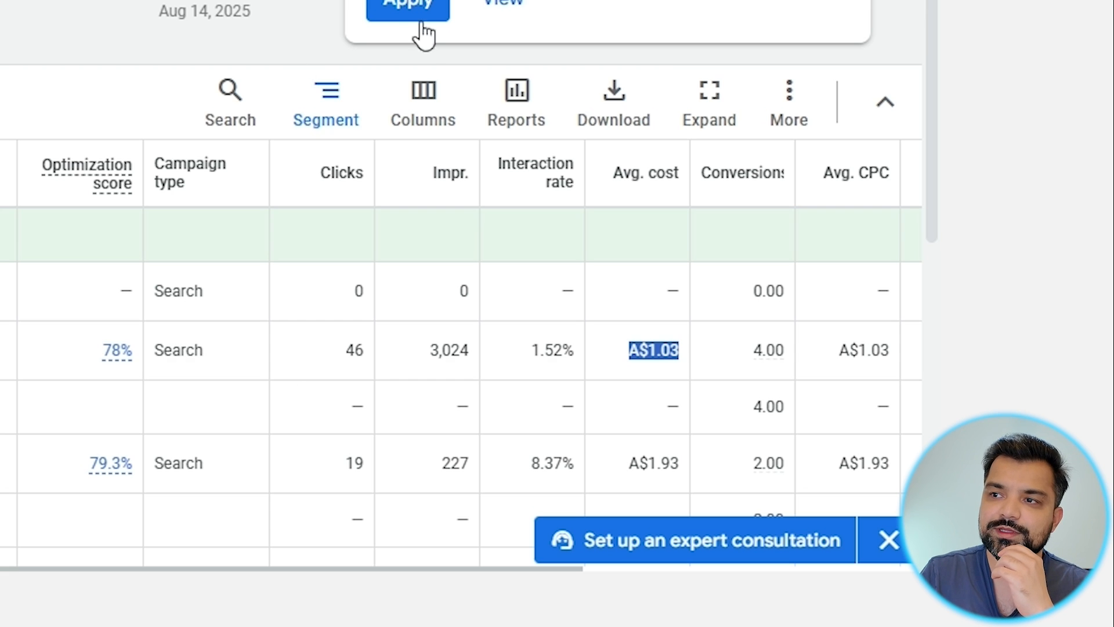
# Look over the Performance metrics available in the campaign table's column settings, then close the column settings.
pyautogui.click(439, 116)
pyautogui.click(549, 297)
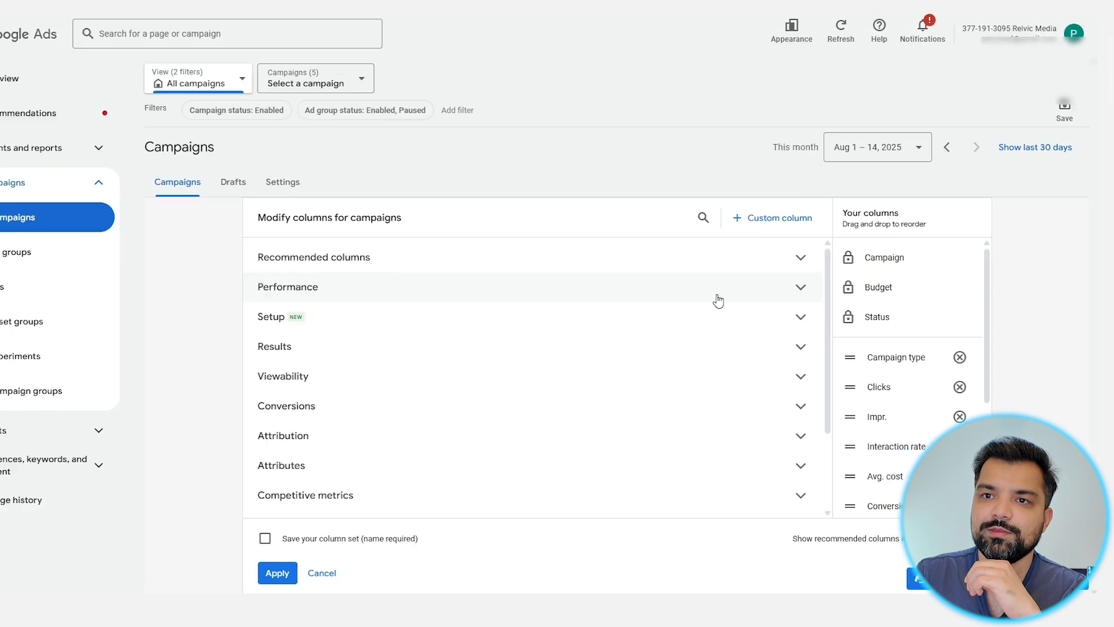
pyautogui.click(718, 295)
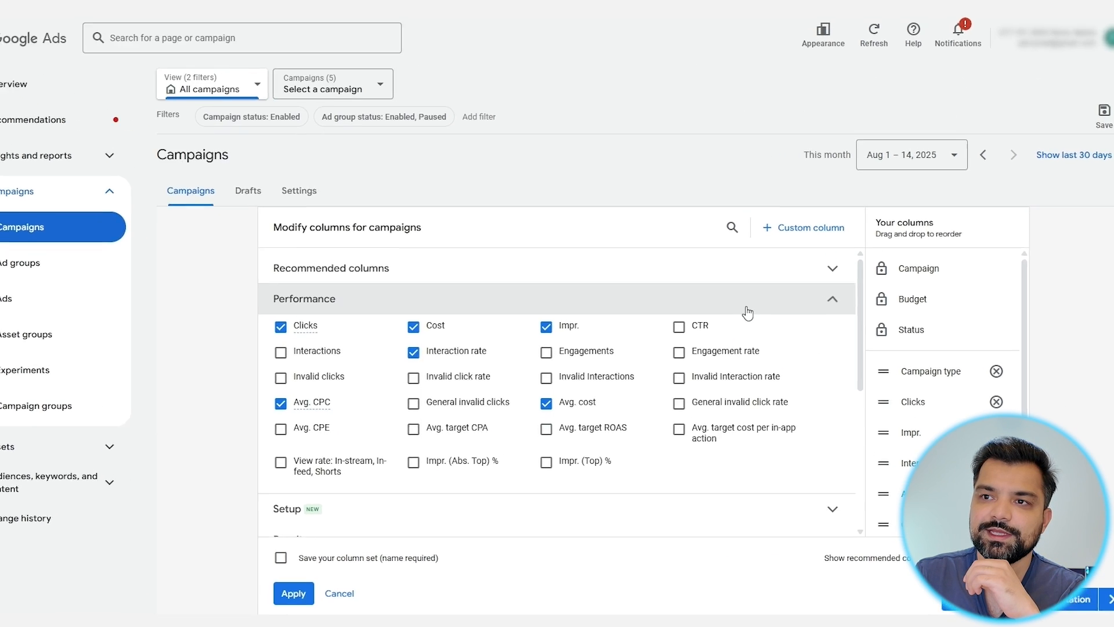
pyautogui.click(747, 308)
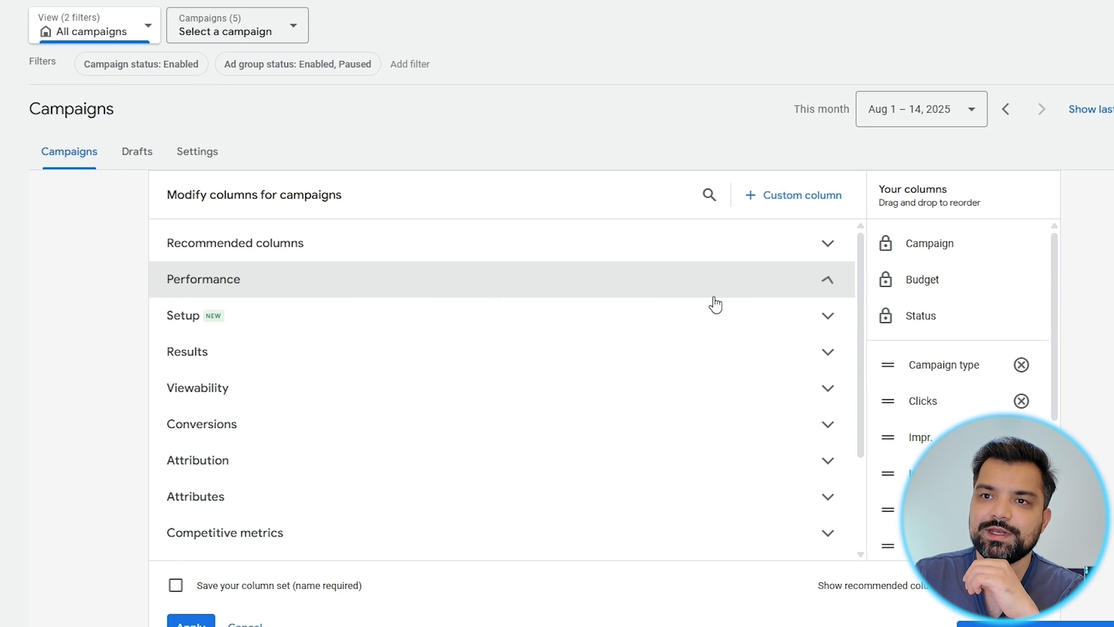
pyautogui.click(647, 324)
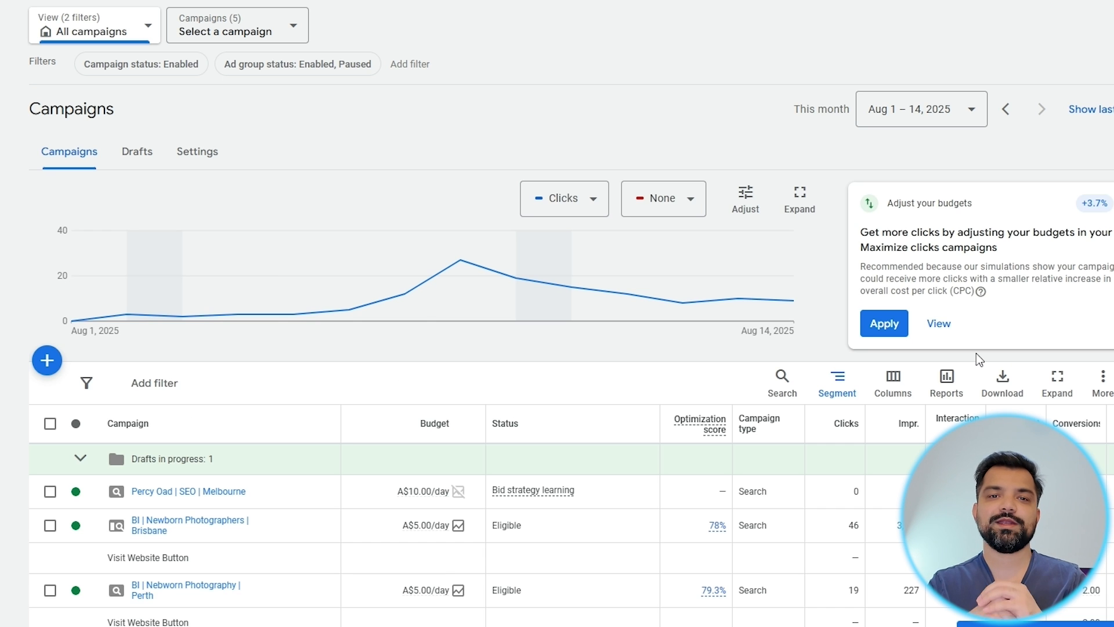